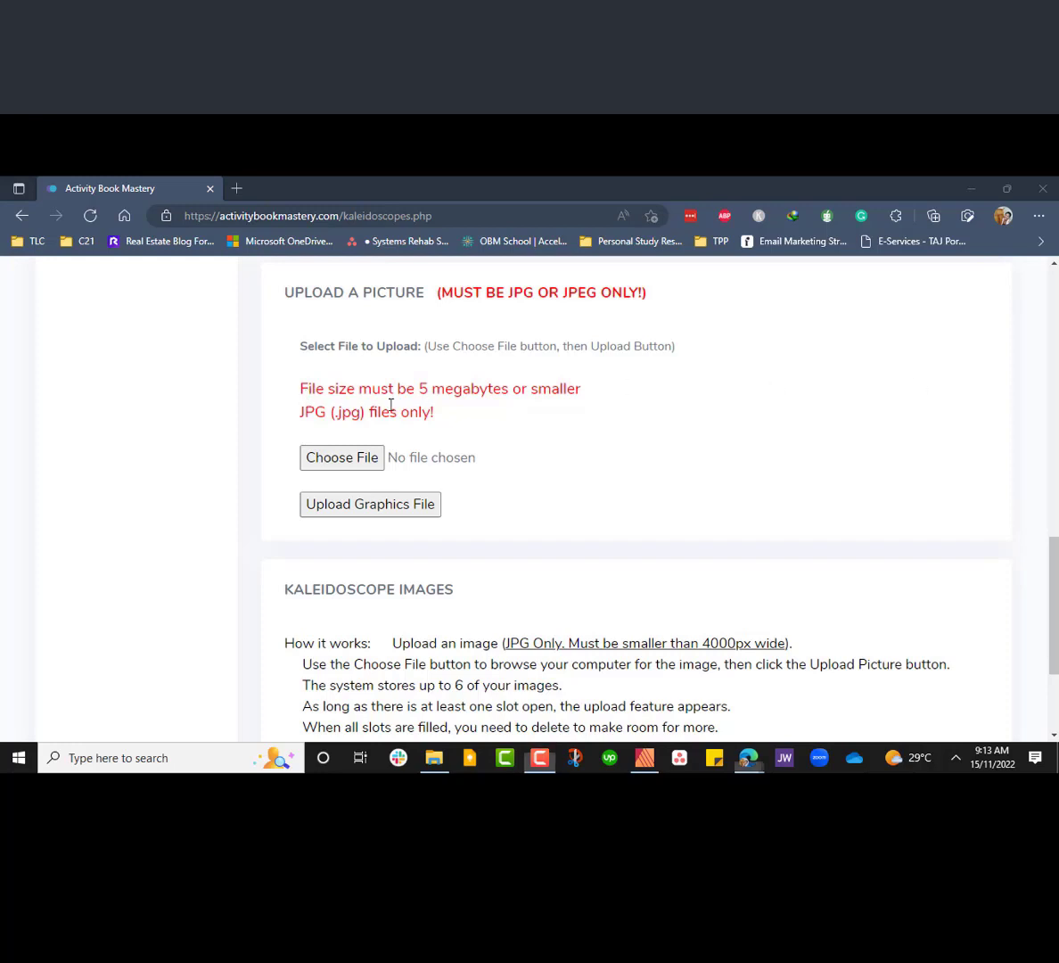
# - Review the picture upload requirements, the Kaleidoscope Images instructions and the image slots on the Kaleidoscope page
pyautogui.tripleClick(442, 411)
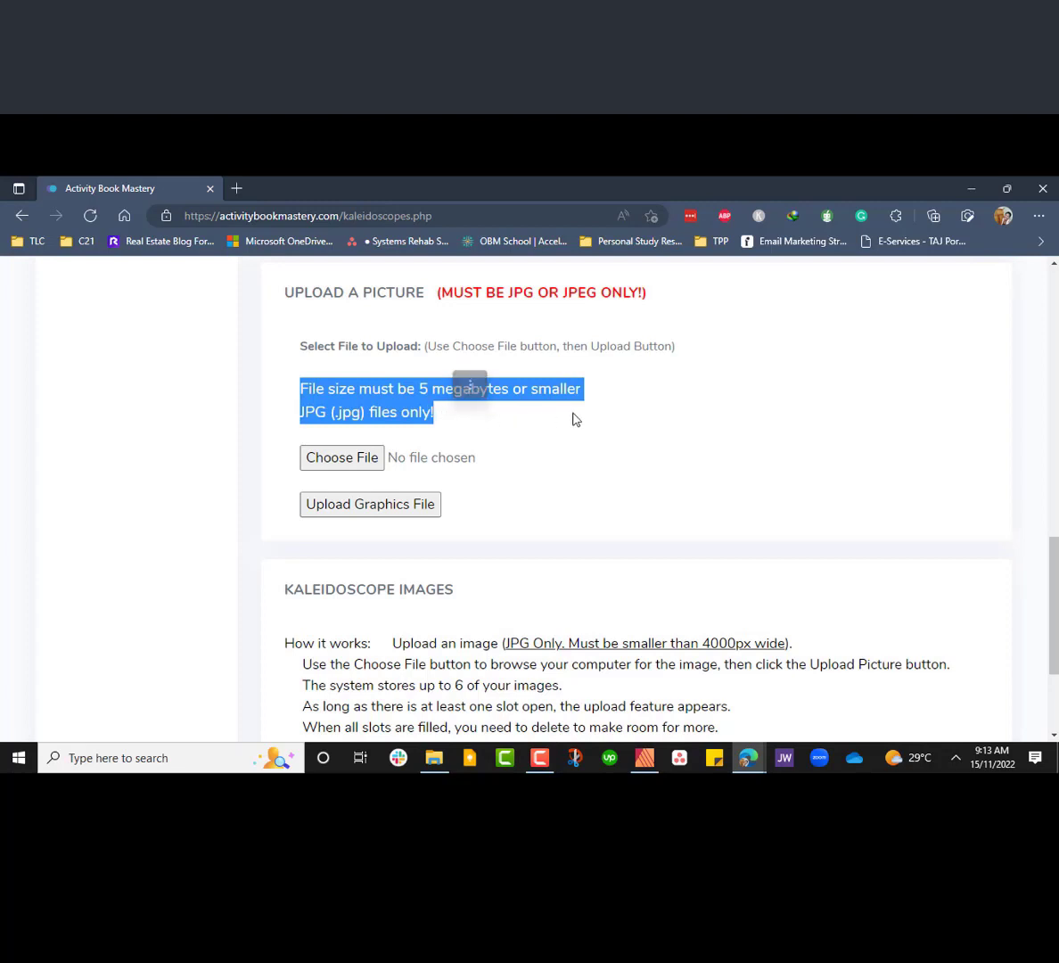
pyautogui.scroll(-1, 575, 419)
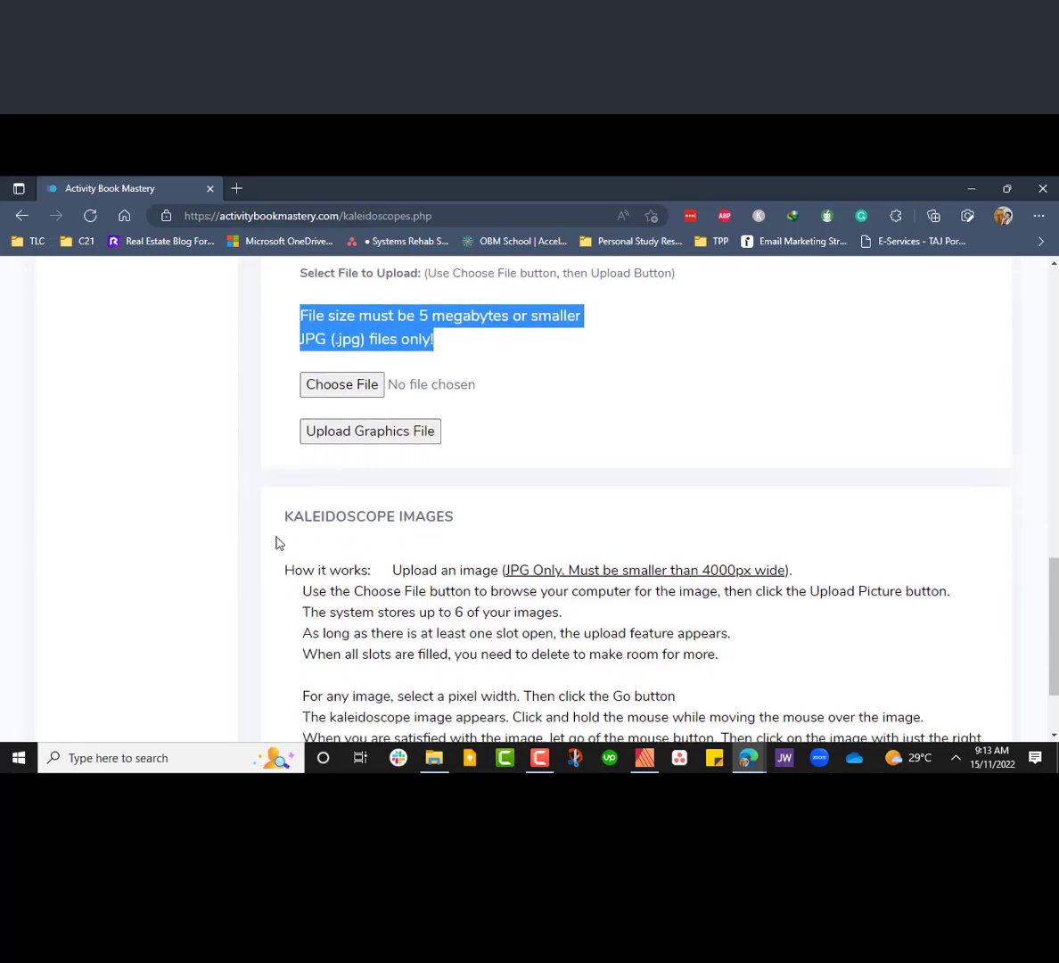
pyautogui.scroll(-1, 277, 541)
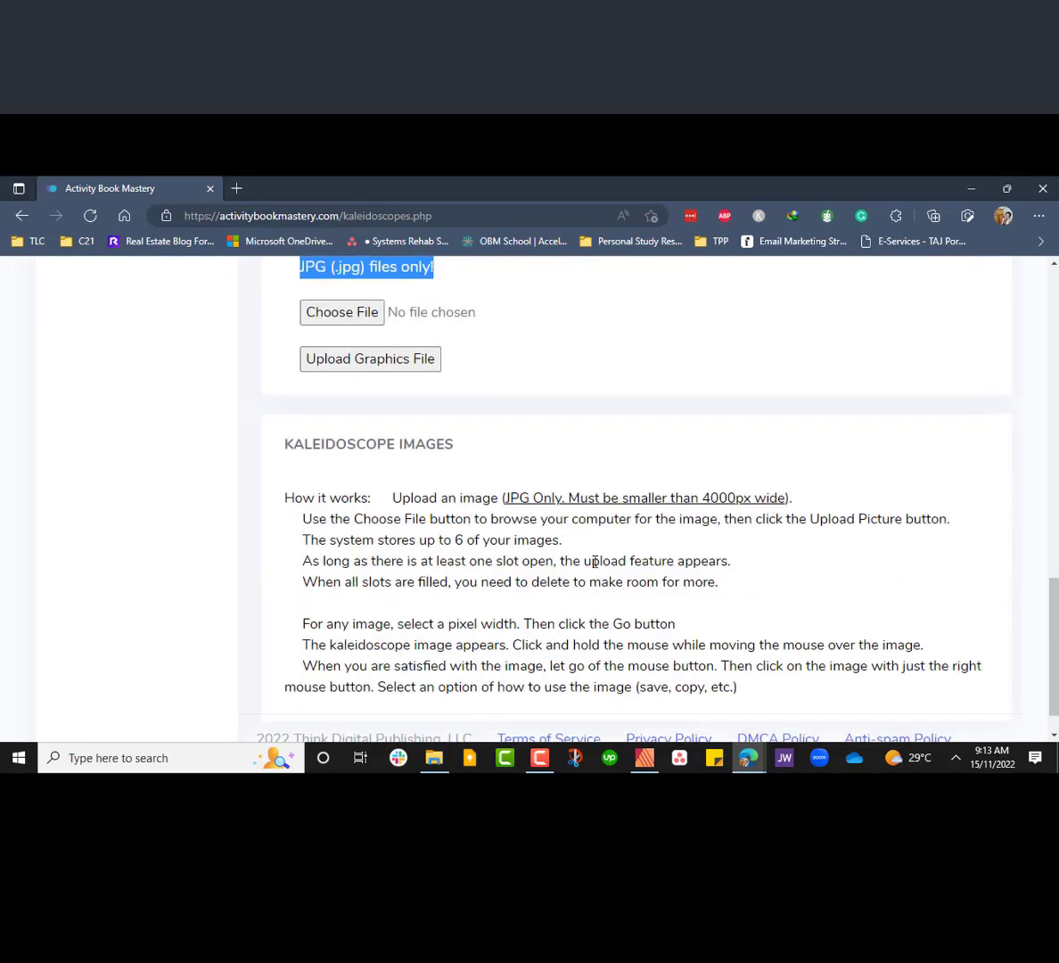
pyautogui.scroll(20, 720, 552)
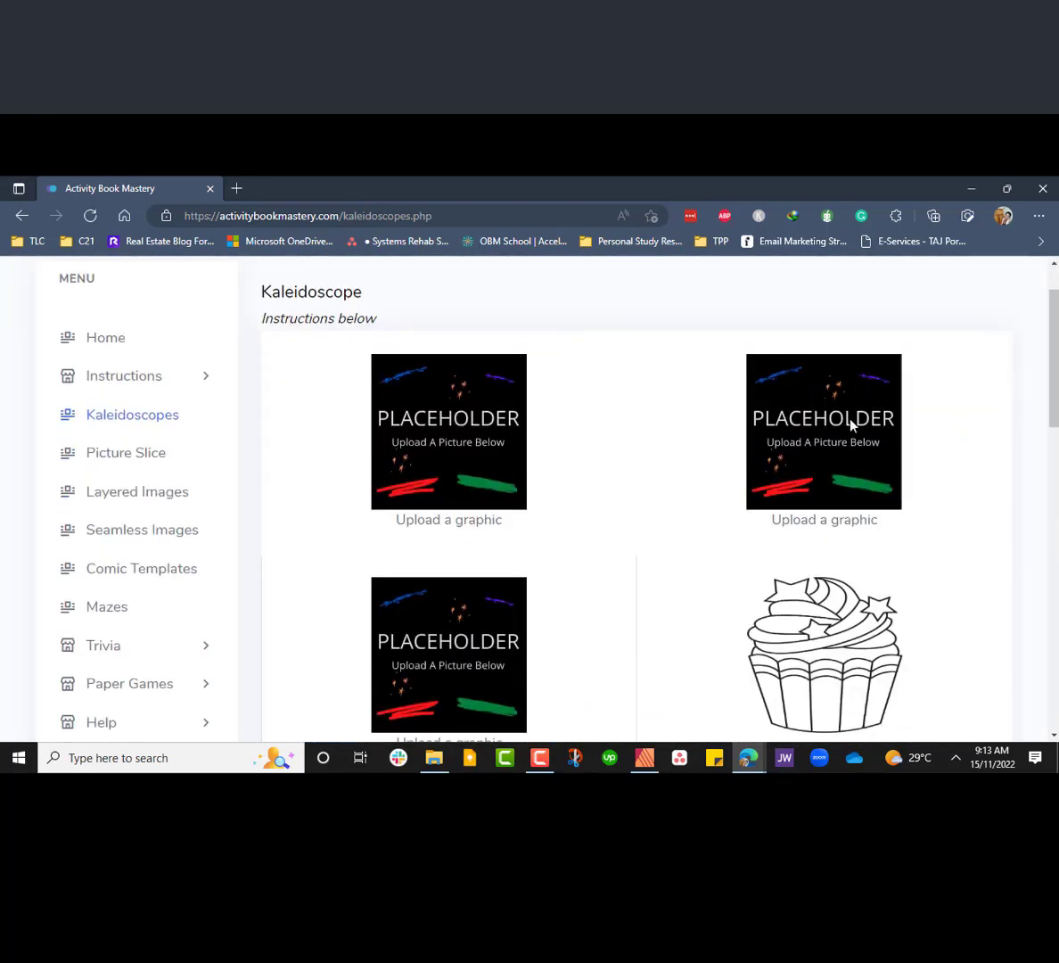
pyautogui.scroll(-4, 501, 496)
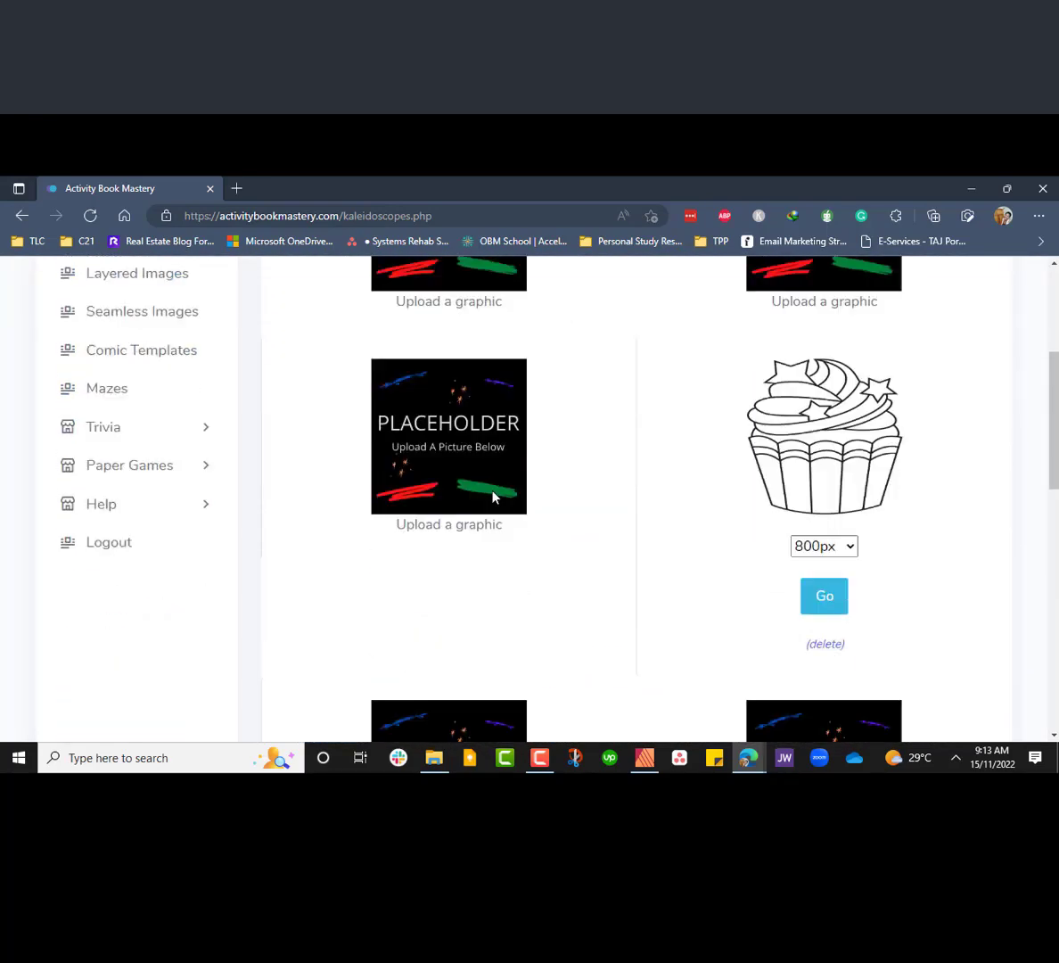
pyautogui.scroll(-2, 780, 605)
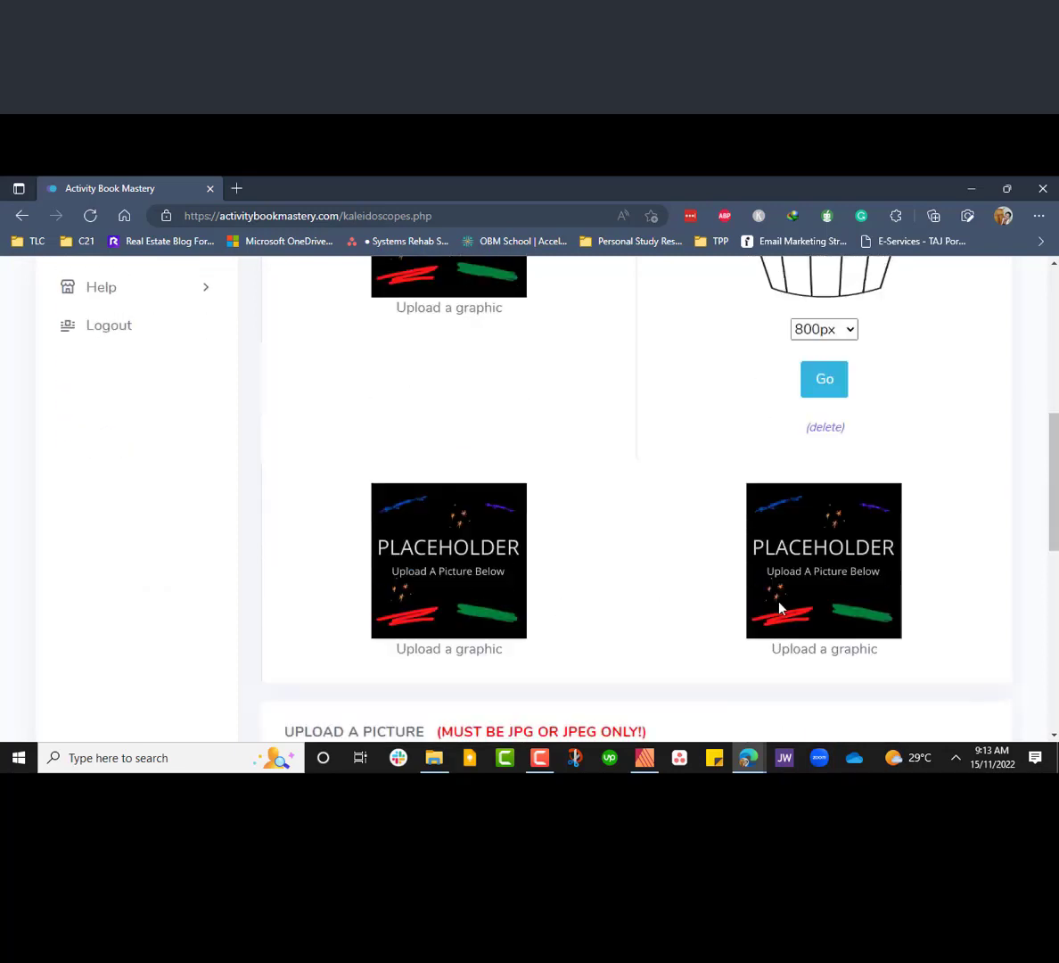
pyautogui.scroll(2, 776, 595)
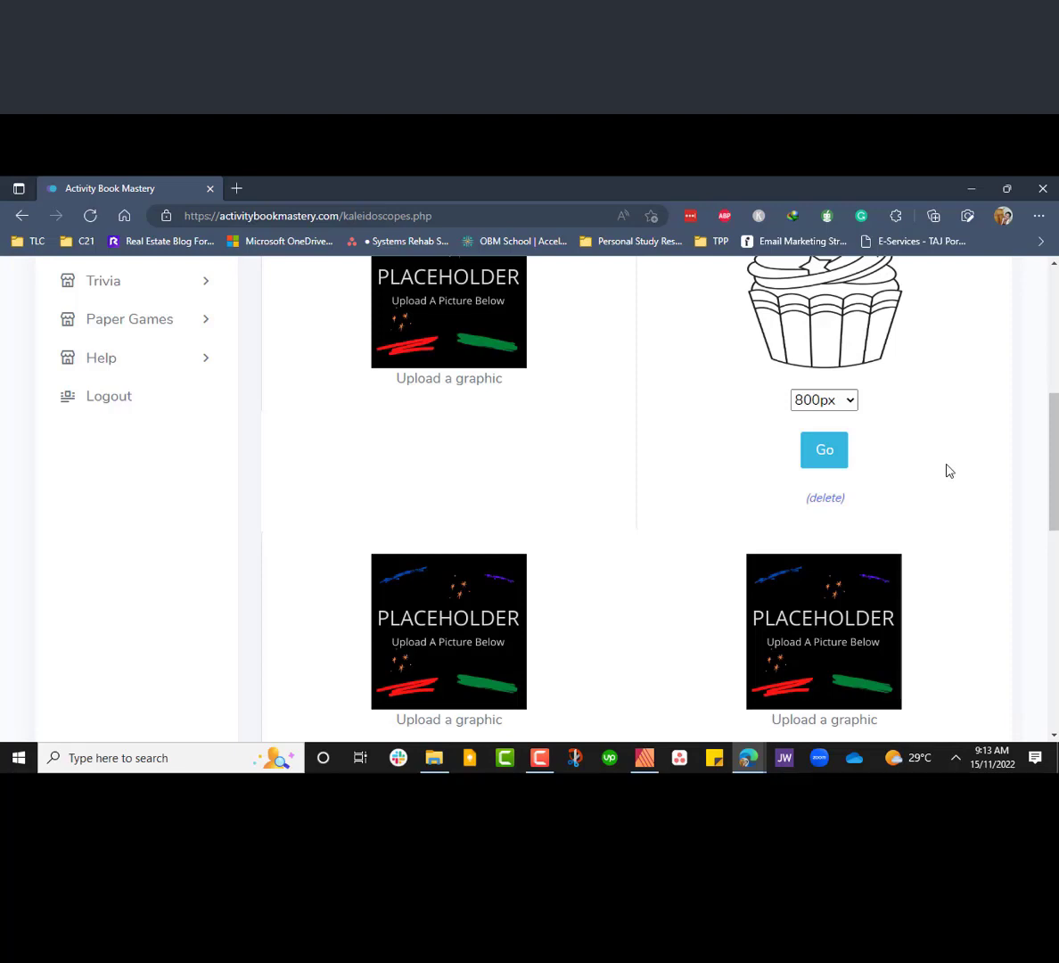
pyautogui.scroll(2, 949, 470)
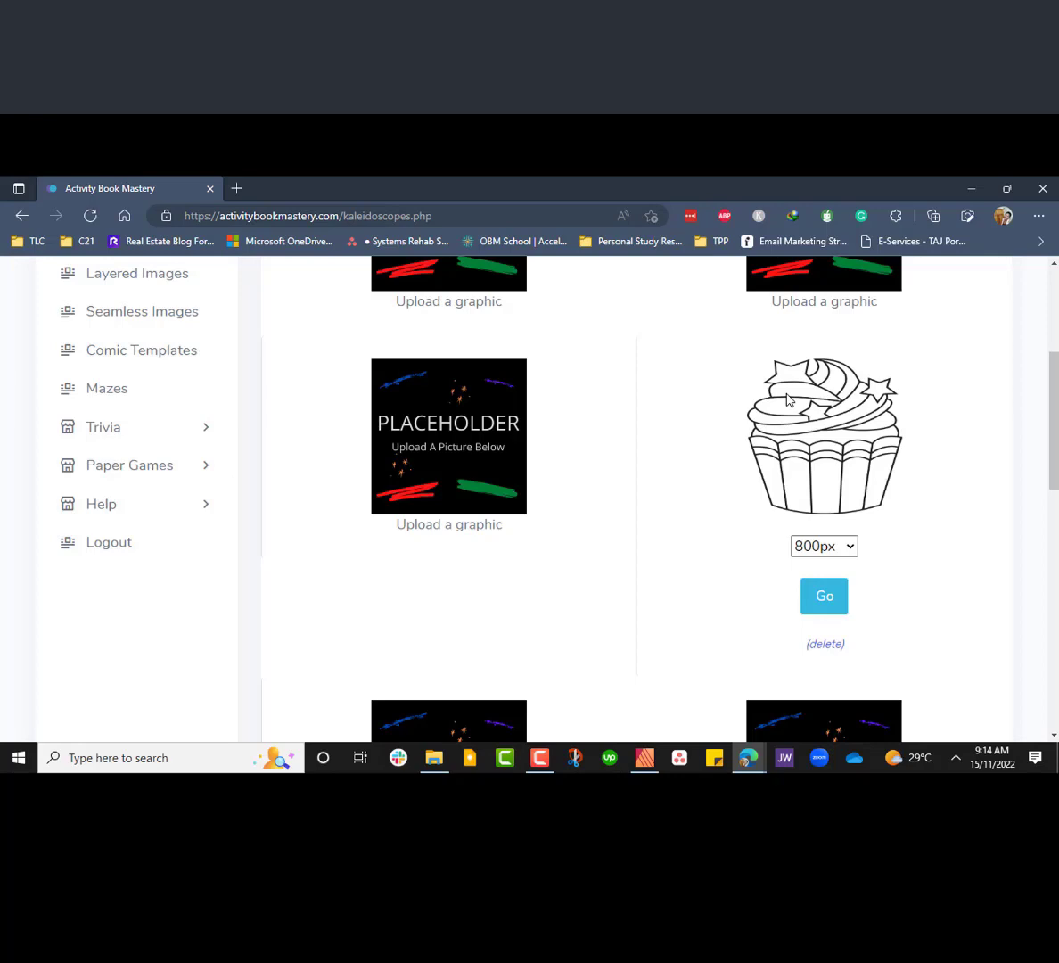
pyautogui.scroll(1, 786, 400)
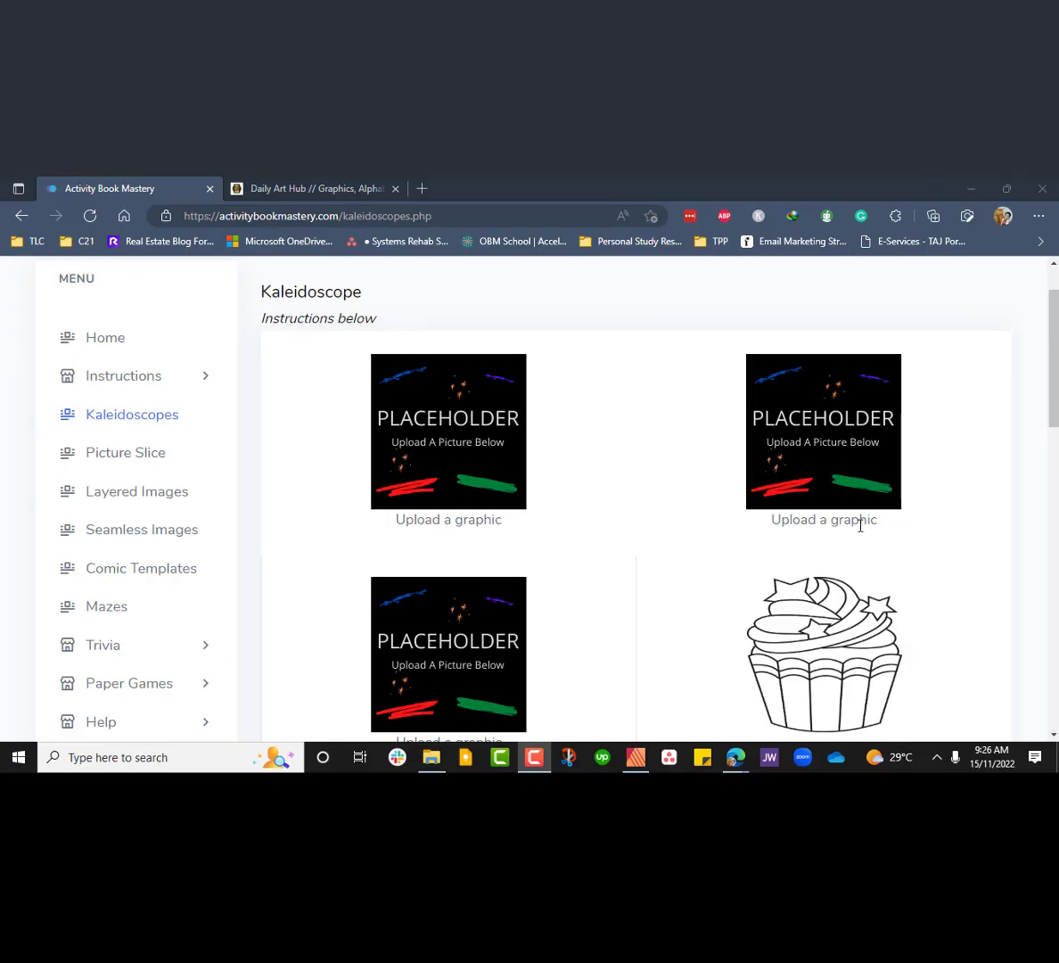
pyautogui.scroll(-2, 860, 526)
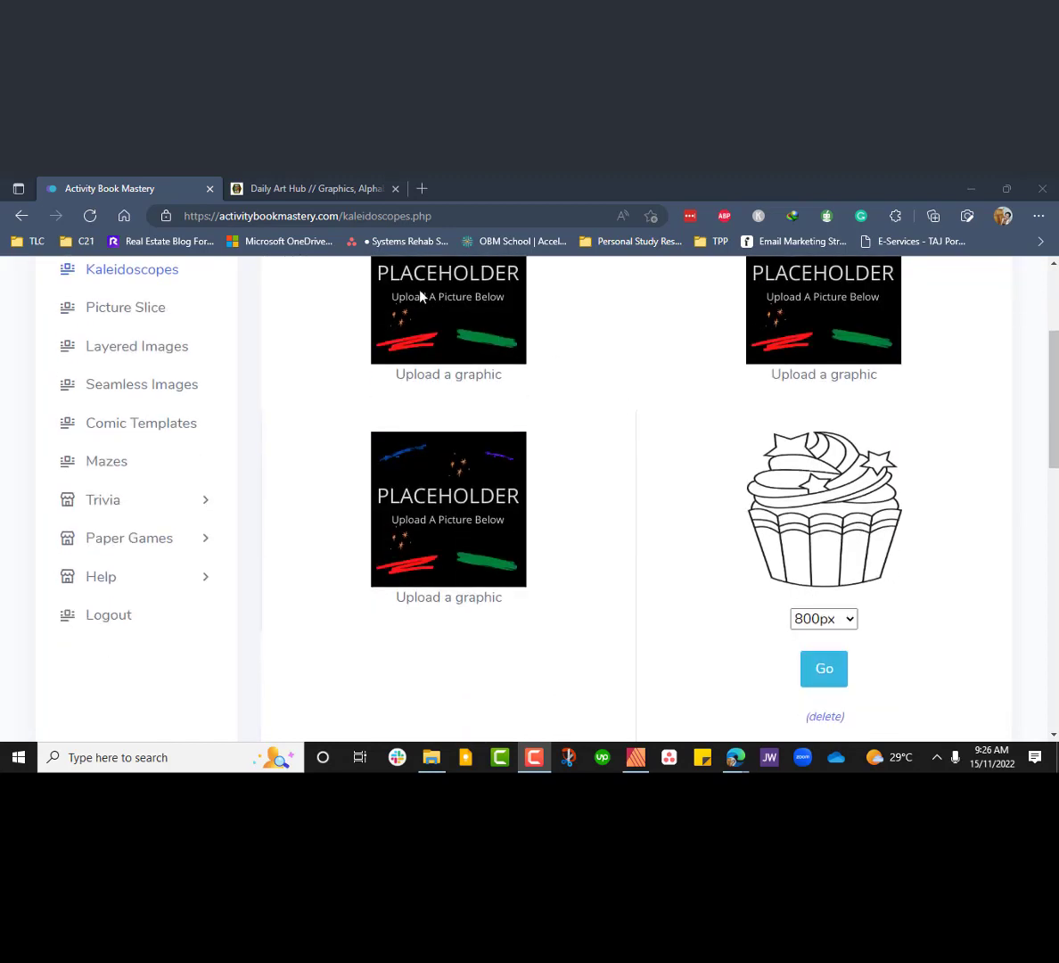
# - Browse the Daily Free Clip Art category on the Daily Art Hub site and return to the Activity Book Mastery page
pyautogui.click(330, 196)
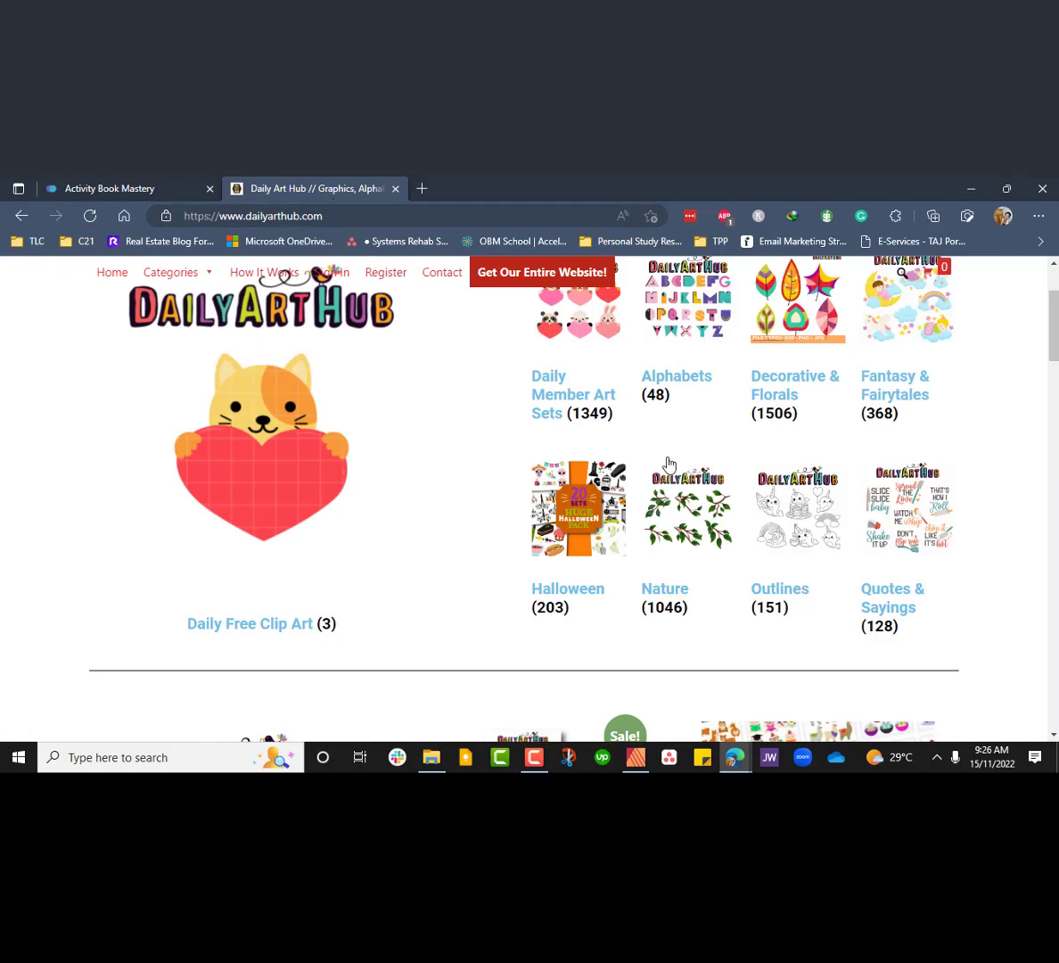
pyautogui.scroll(2, 977, 542)
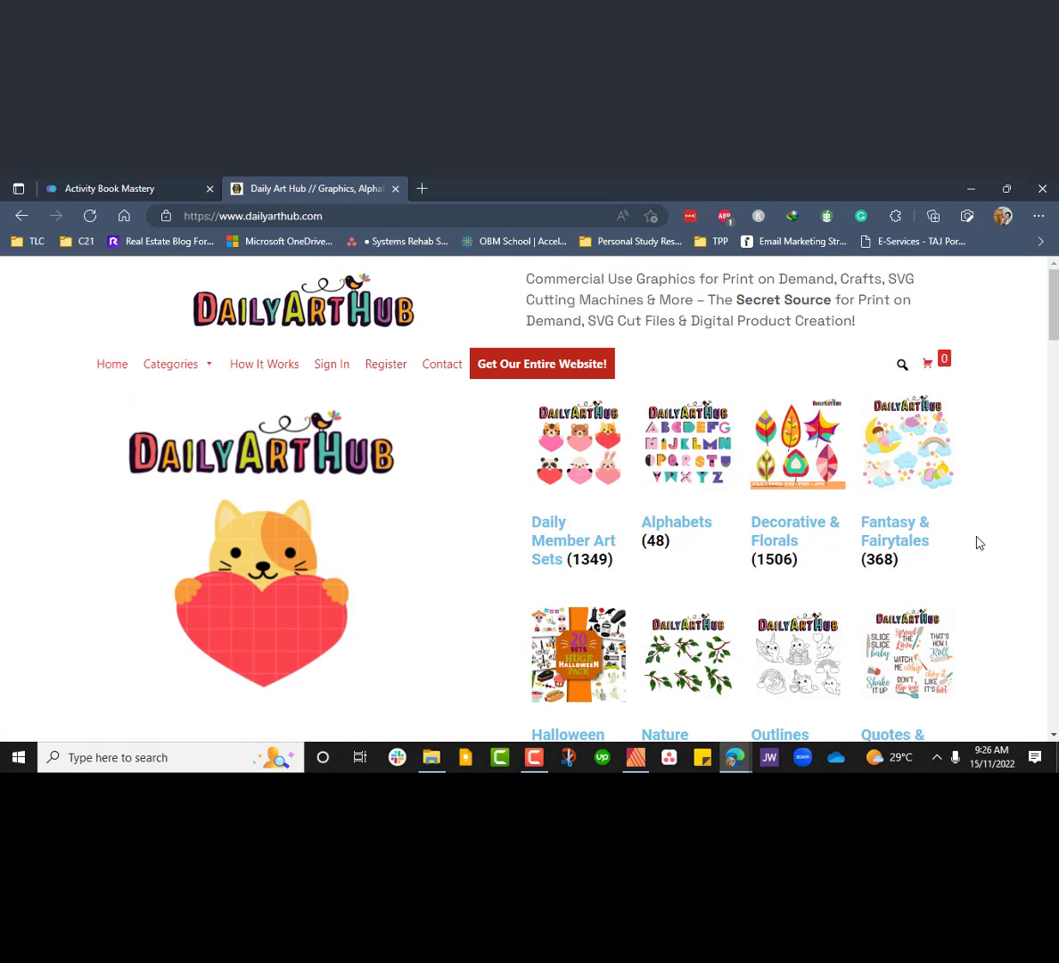
pyautogui.scroll(-1, 977, 542)
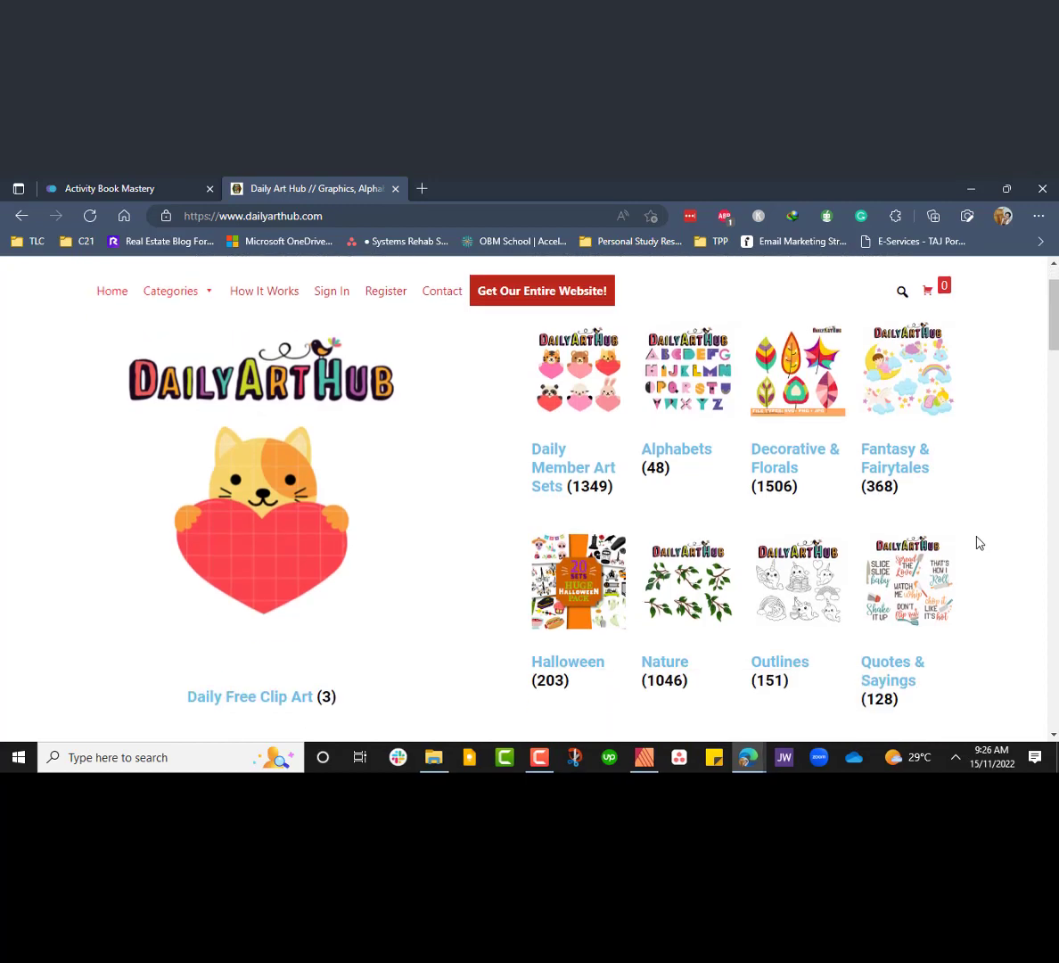
pyautogui.scroll(-1, 316, 604)
pyautogui.click(208, 627)
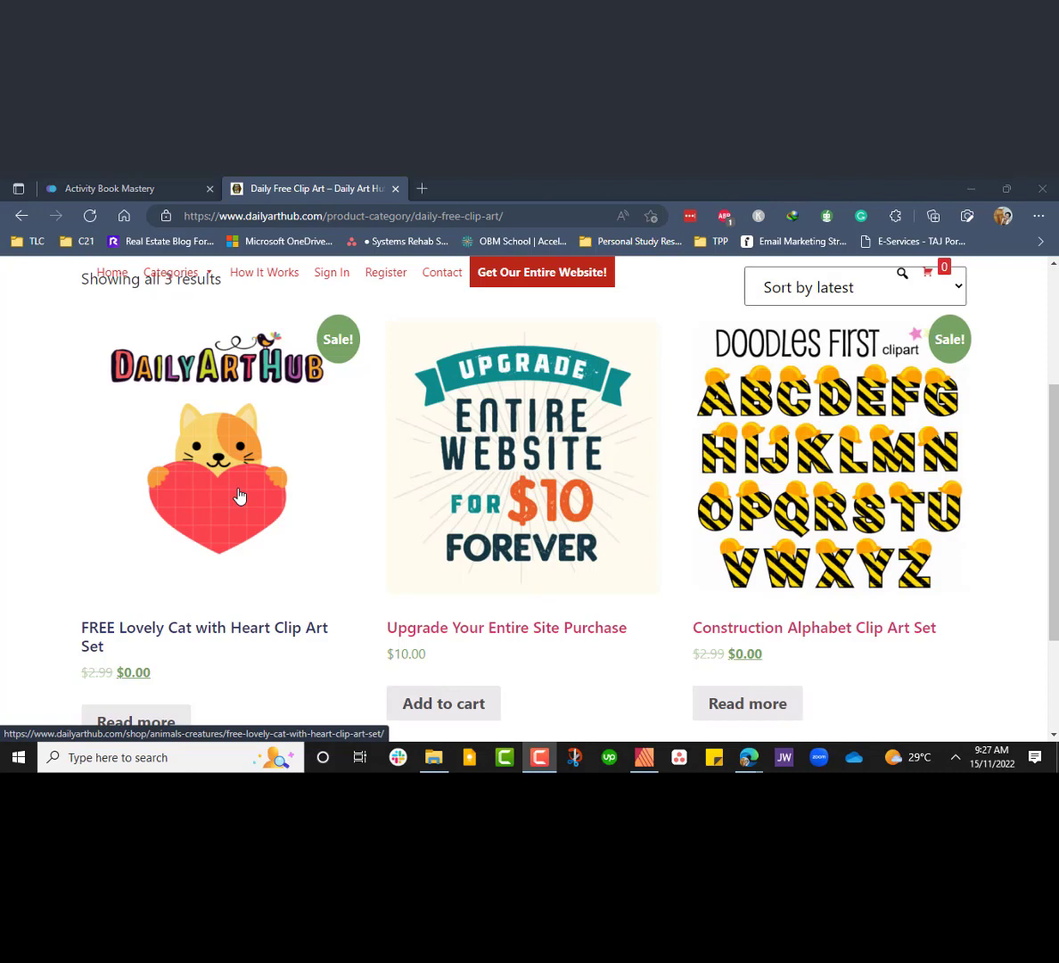
pyautogui.click(126, 189)
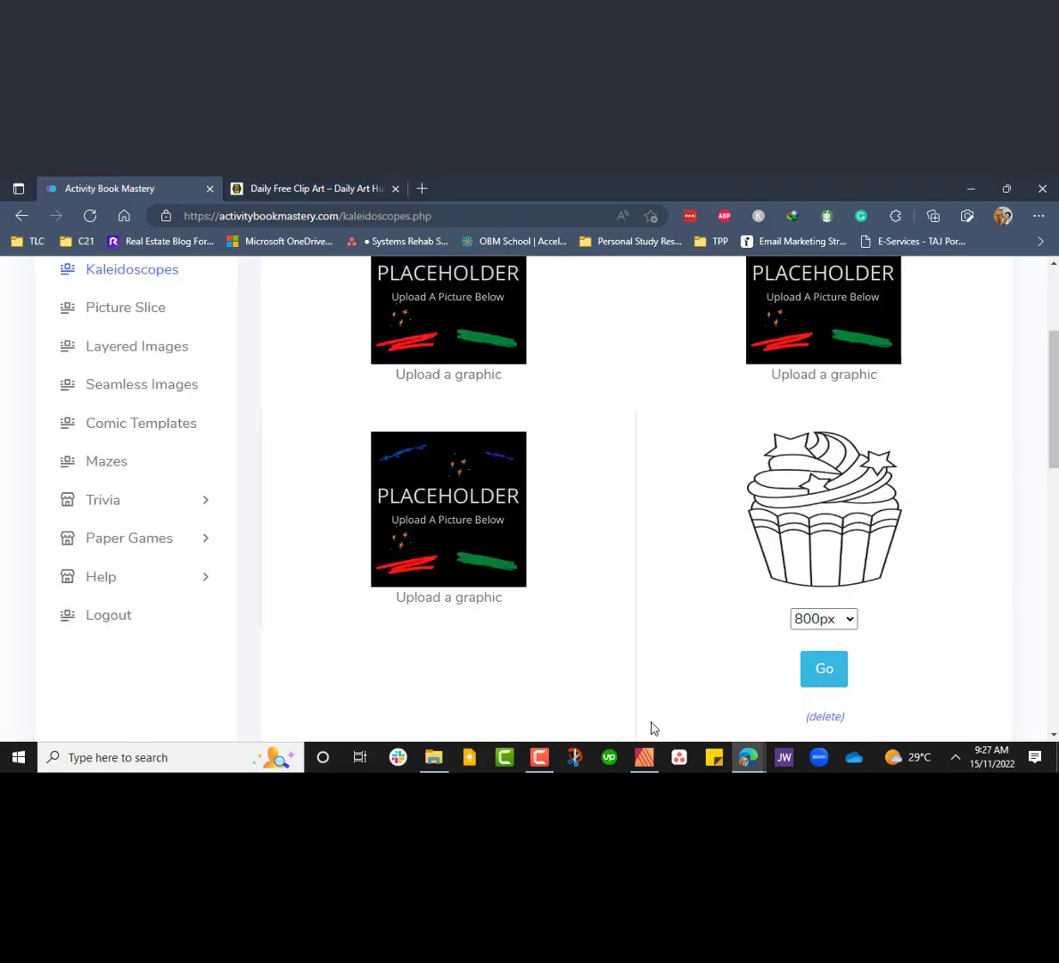
# - Switch to Affinity Publisher to examine the sample pages of the Kaleidescope and Mandala document, and return to the Kaleidoscope page in the browser
pyautogui.click(642, 762)
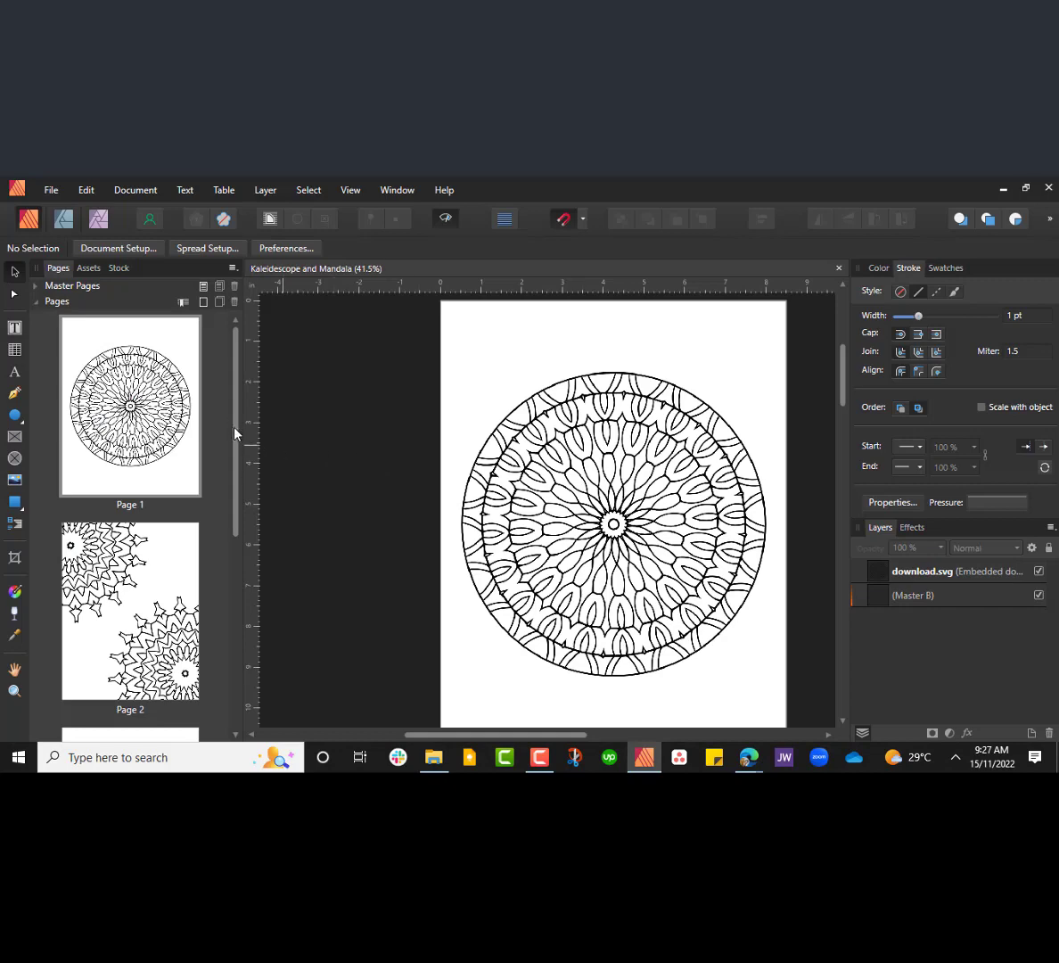
pyautogui.scroll(-8, 237, 385)
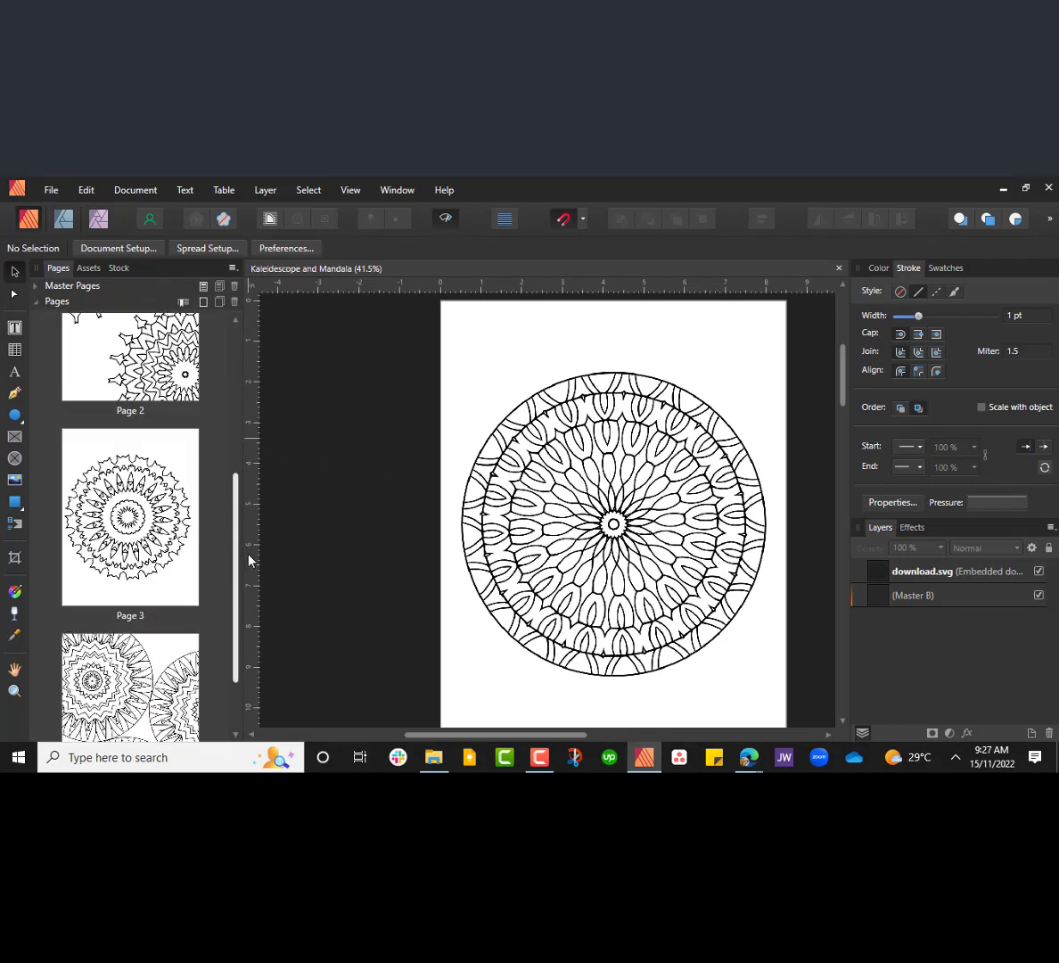
pyautogui.scroll(-3, 681, 524)
pyautogui.scroll(-10, 687, 535)
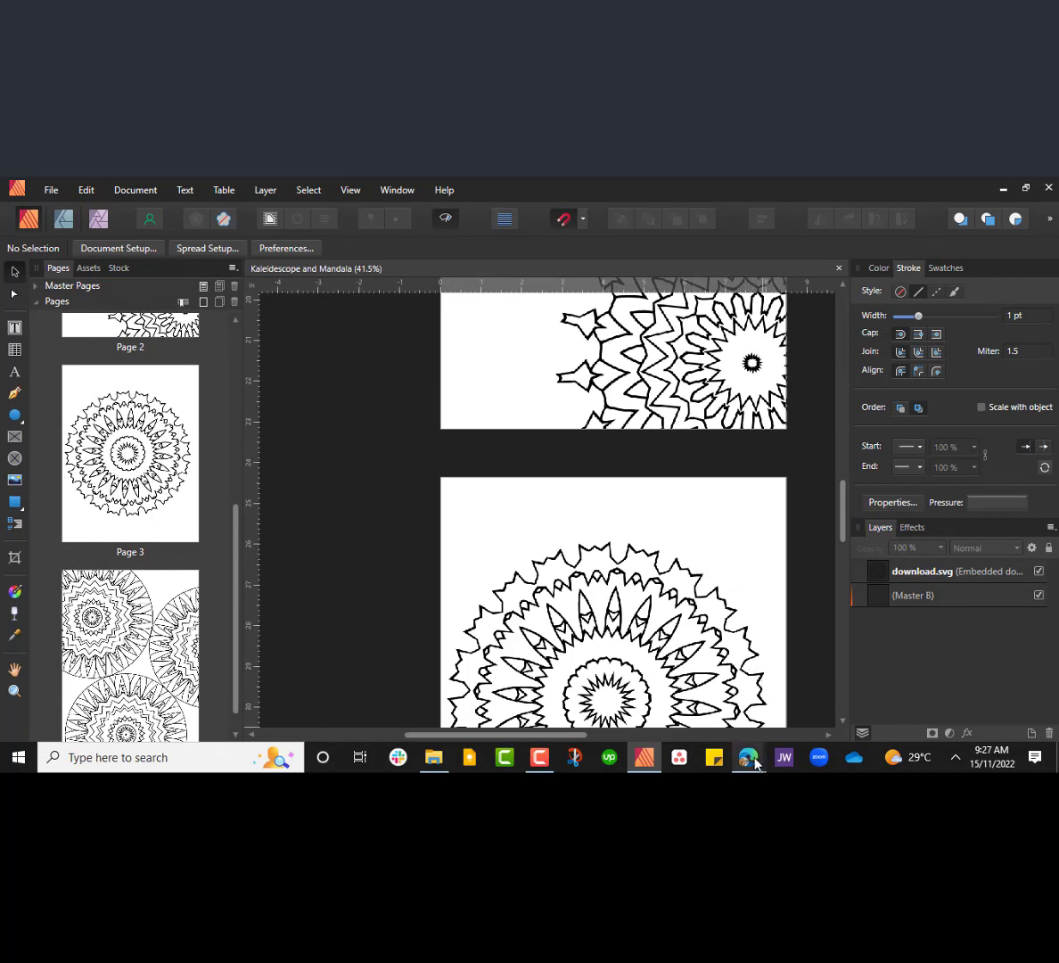
pyautogui.moveTo(753, 762)
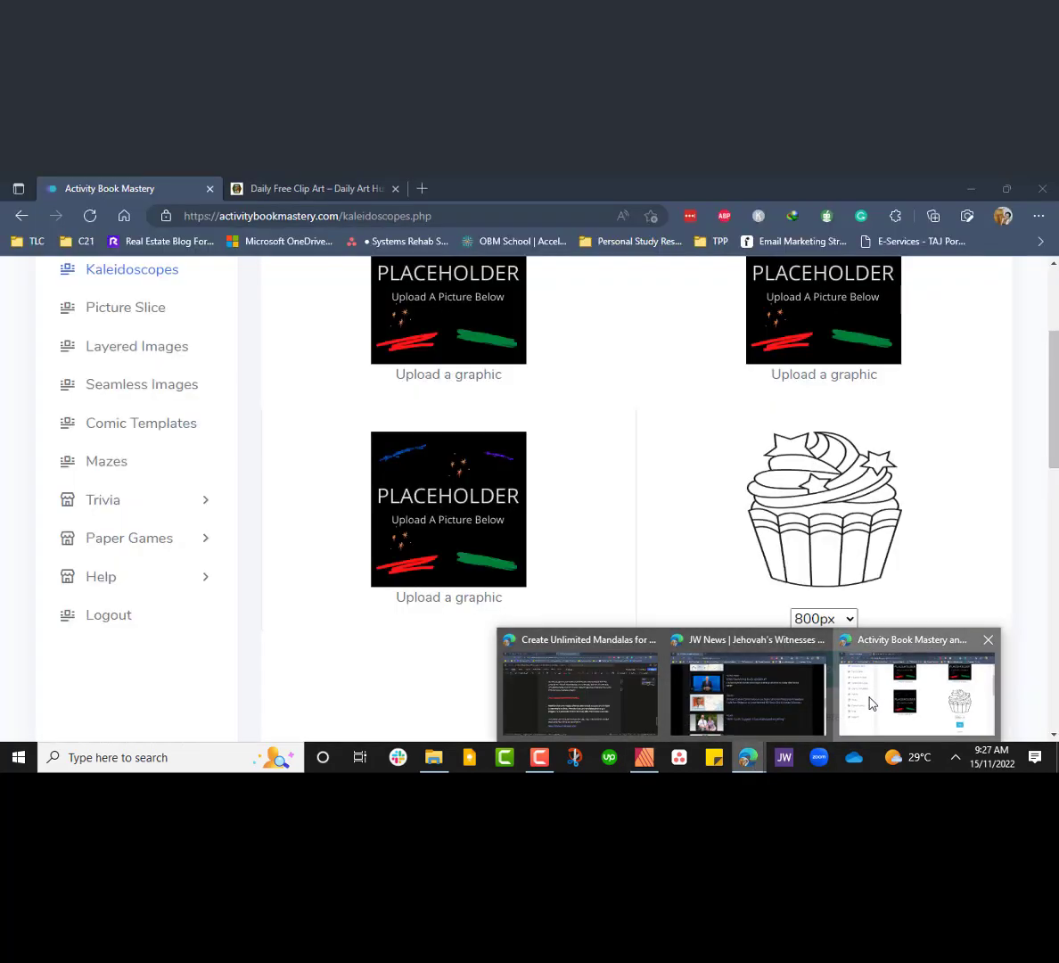
pyautogui.click(870, 700)
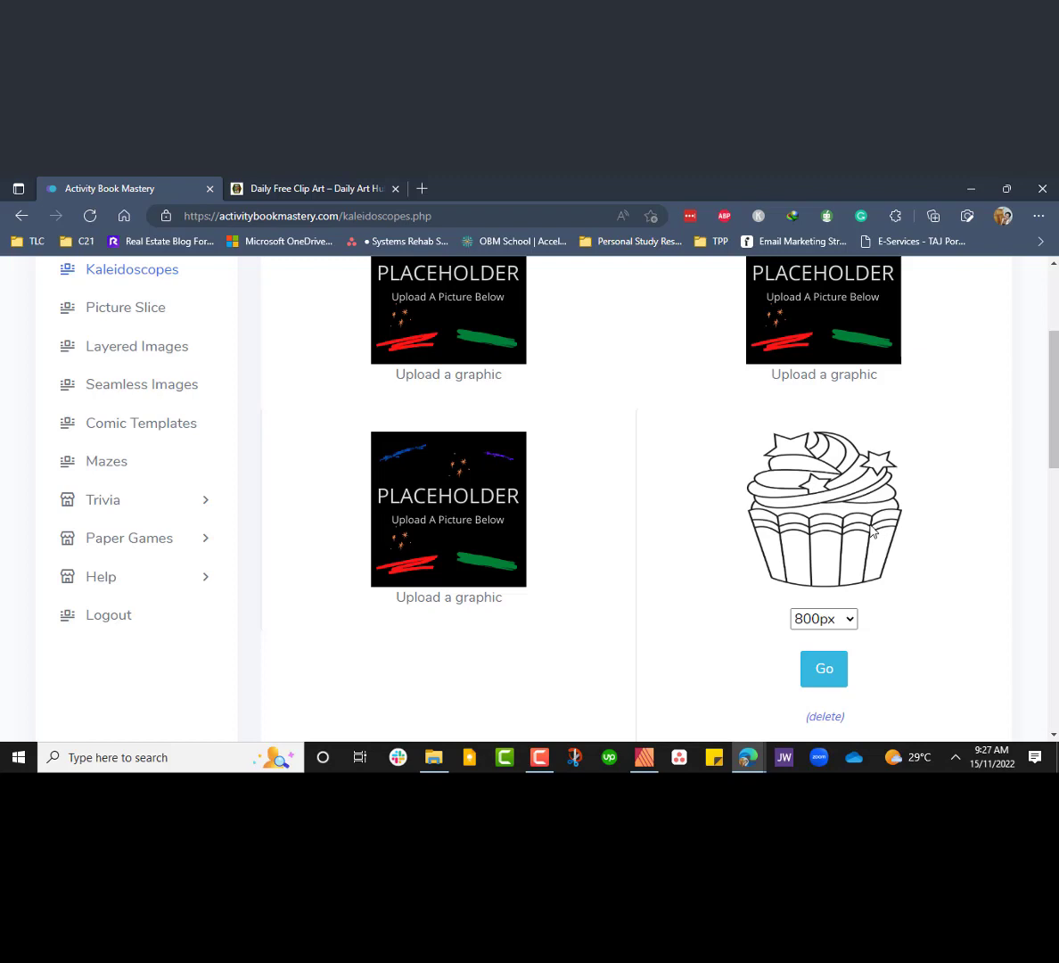
# - Preview the cupcake image as a kaleidoscope at 2000px and go back to the Kaleidoscope page
pyautogui.scroll(-1, 869, 532)
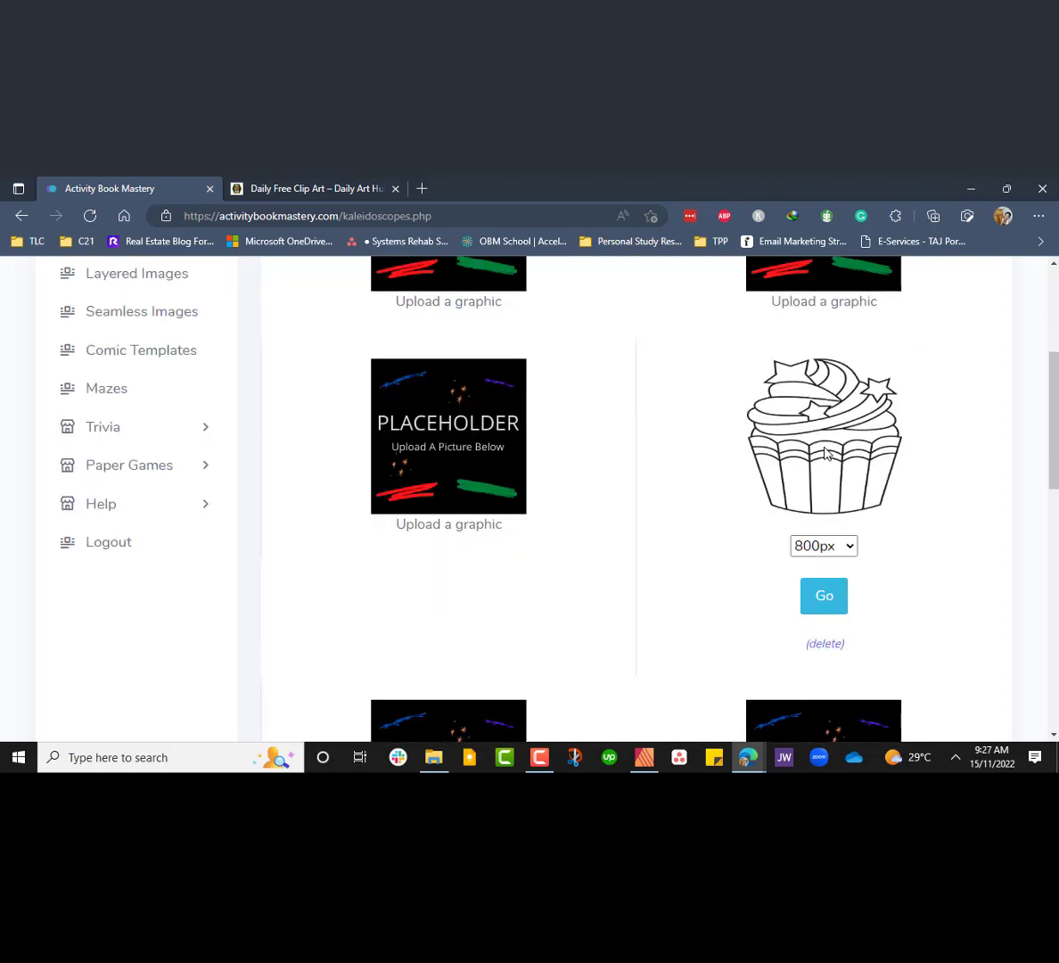
pyautogui.click(836, 547)
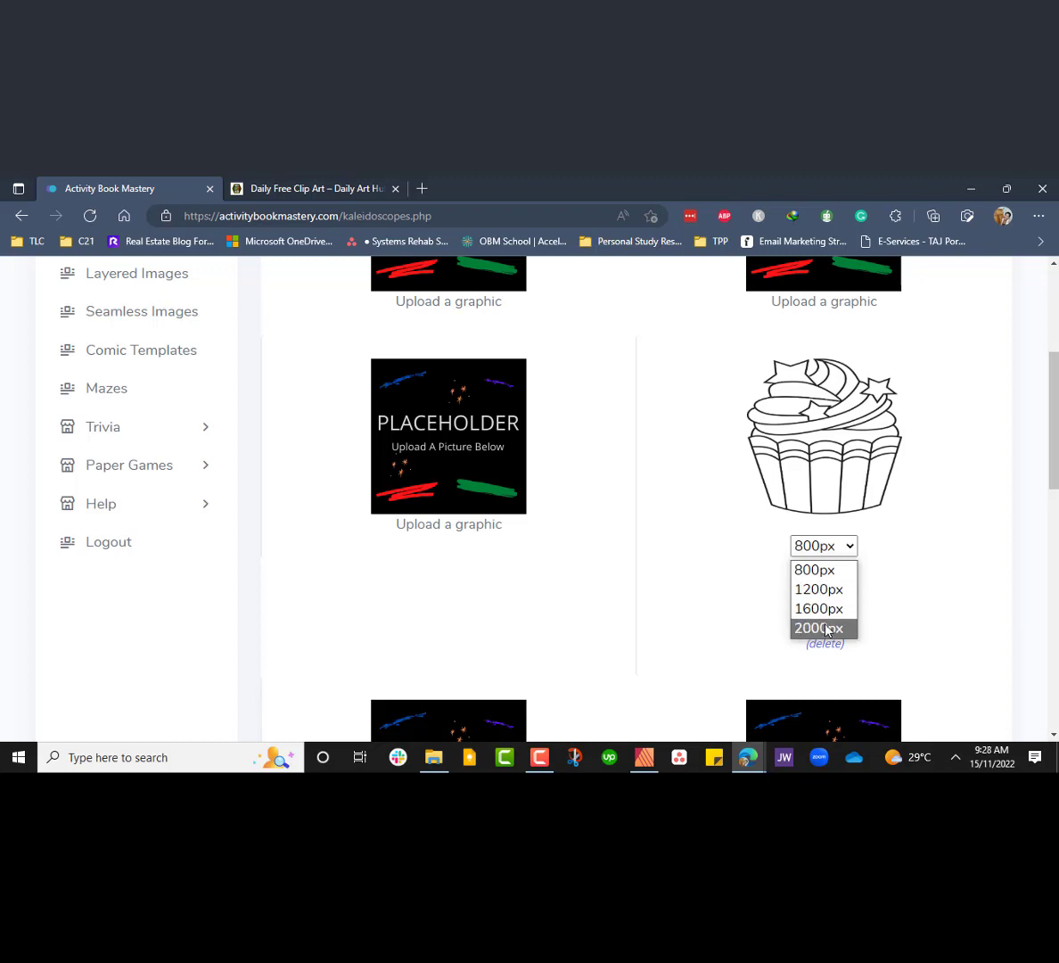
pyautogui.click(819, 569)
pyautogui.click(849, 546)
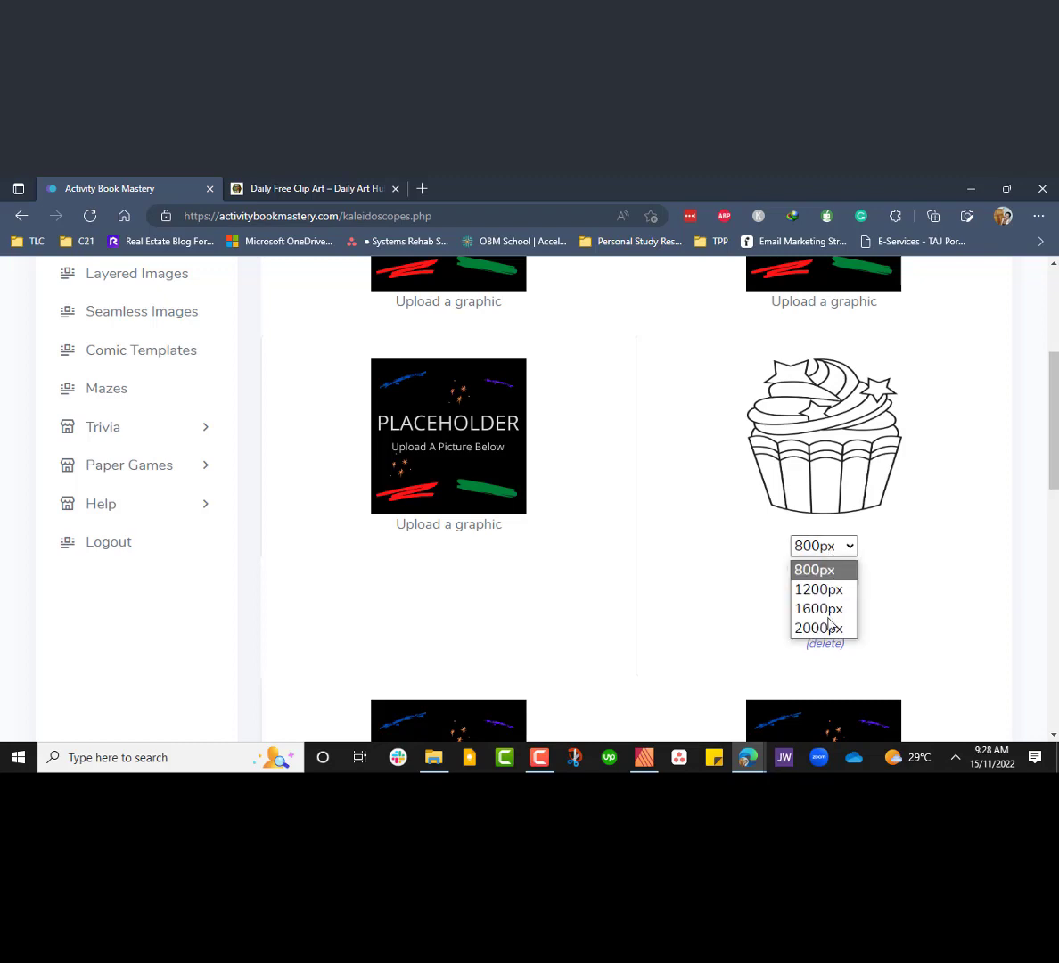
pyautogui.click(829, 628)
pyautogui.click(824, 608)
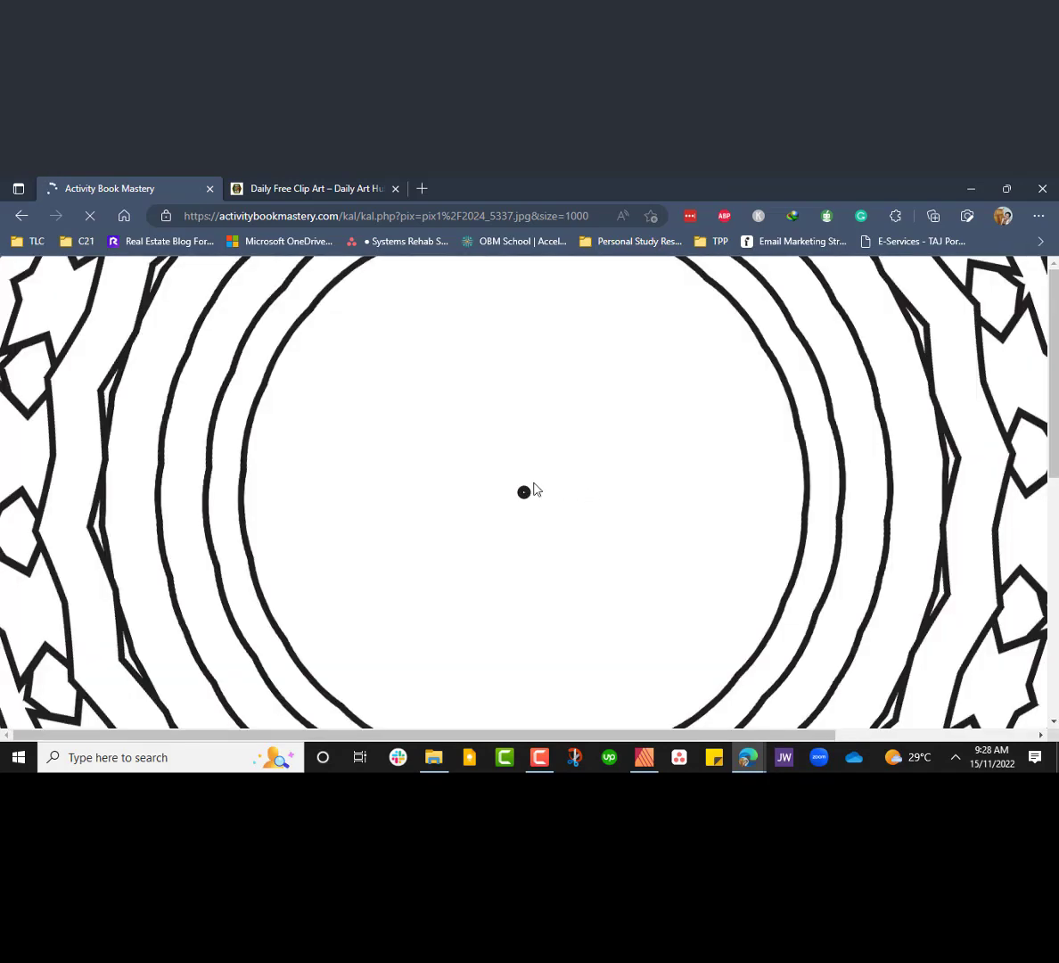
pyautogui.scroll(-1, 532, 489)
pyautogui.scroll(-5, 533, 490)
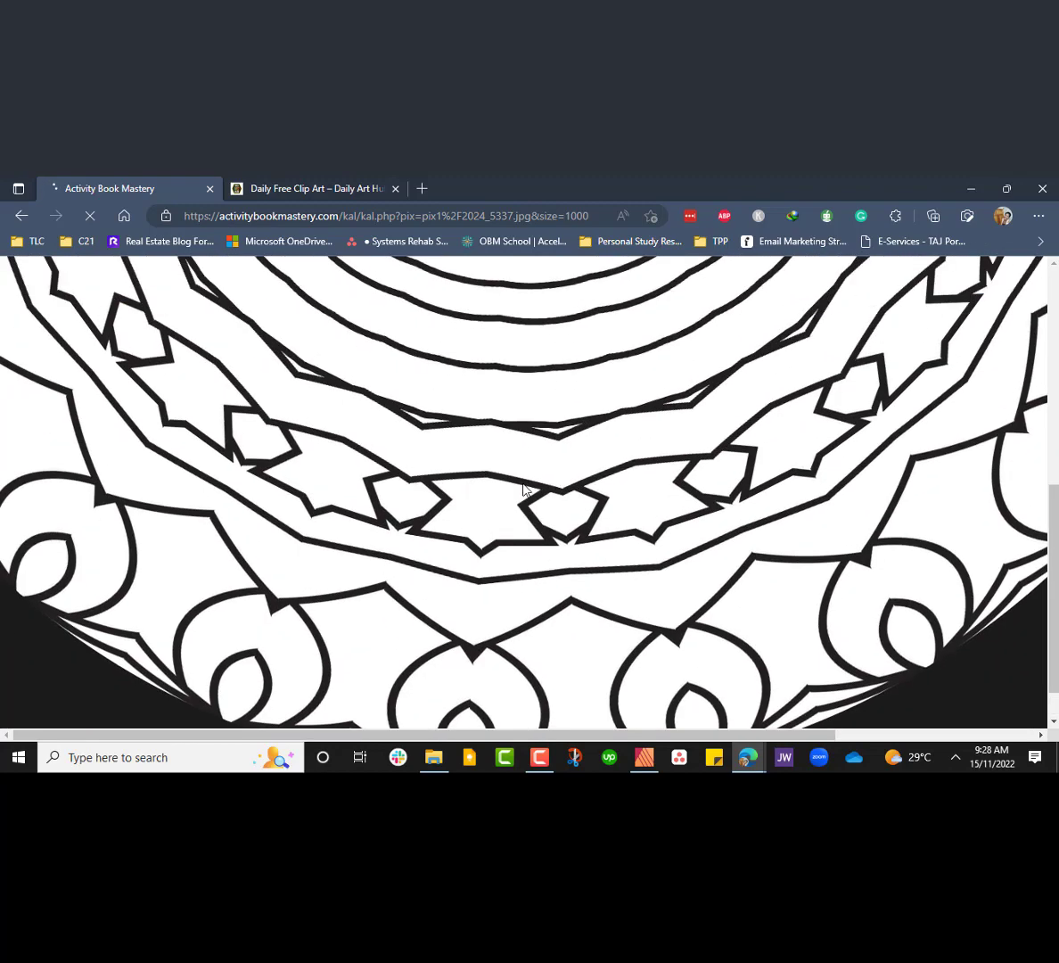
pyautogui.scroll(5, 524, 490)
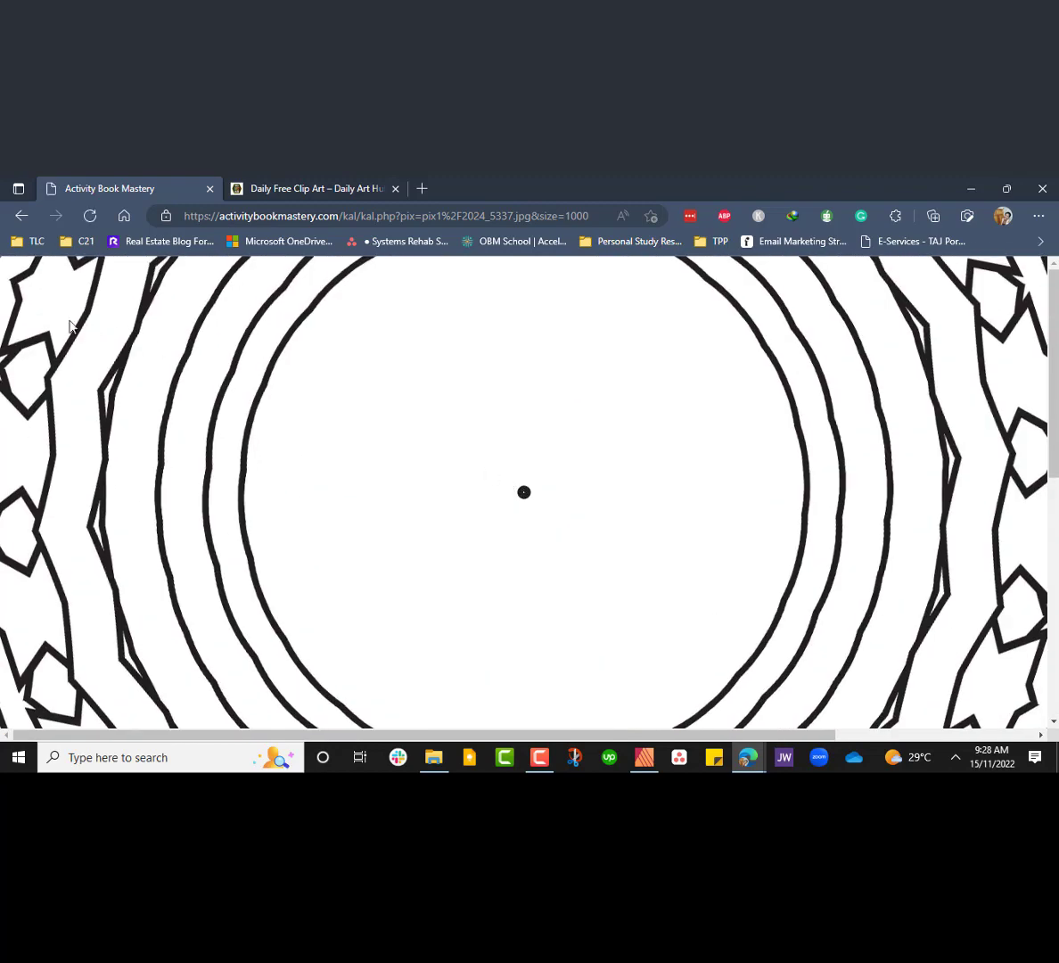
pyautogui.click(19, 220)
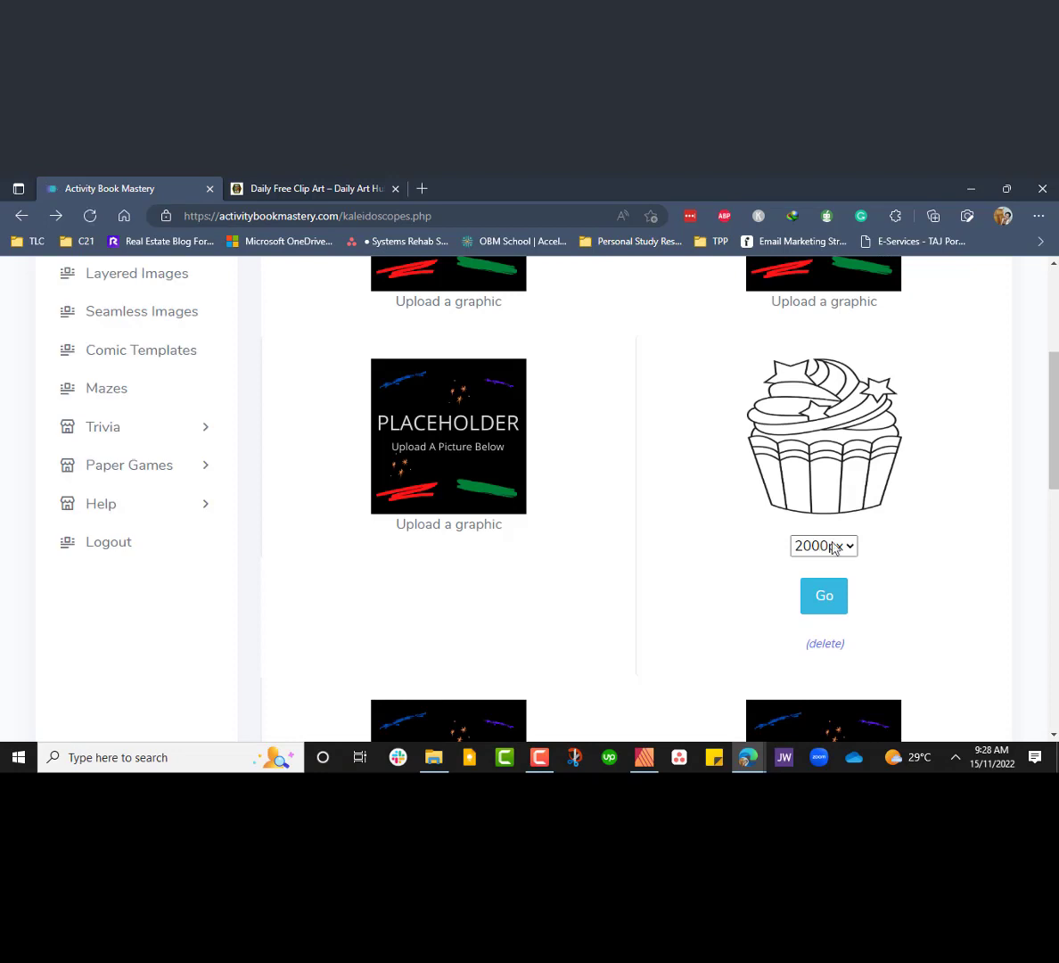
# - Set the cupcake image's width to 800px and generate its kaleidoscope
pyautogui.click(833, 547)
pyautogui.click(829, 571)
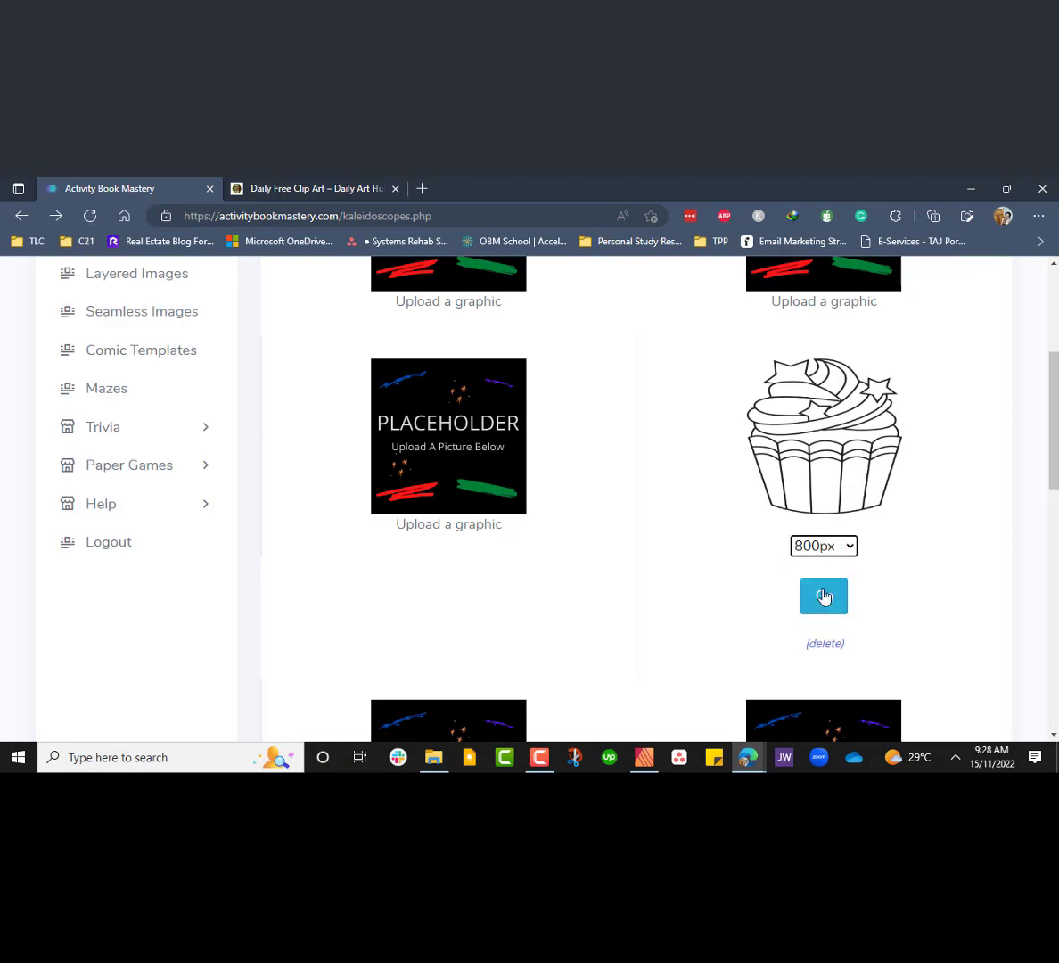
pyautogui.click(825, 598)
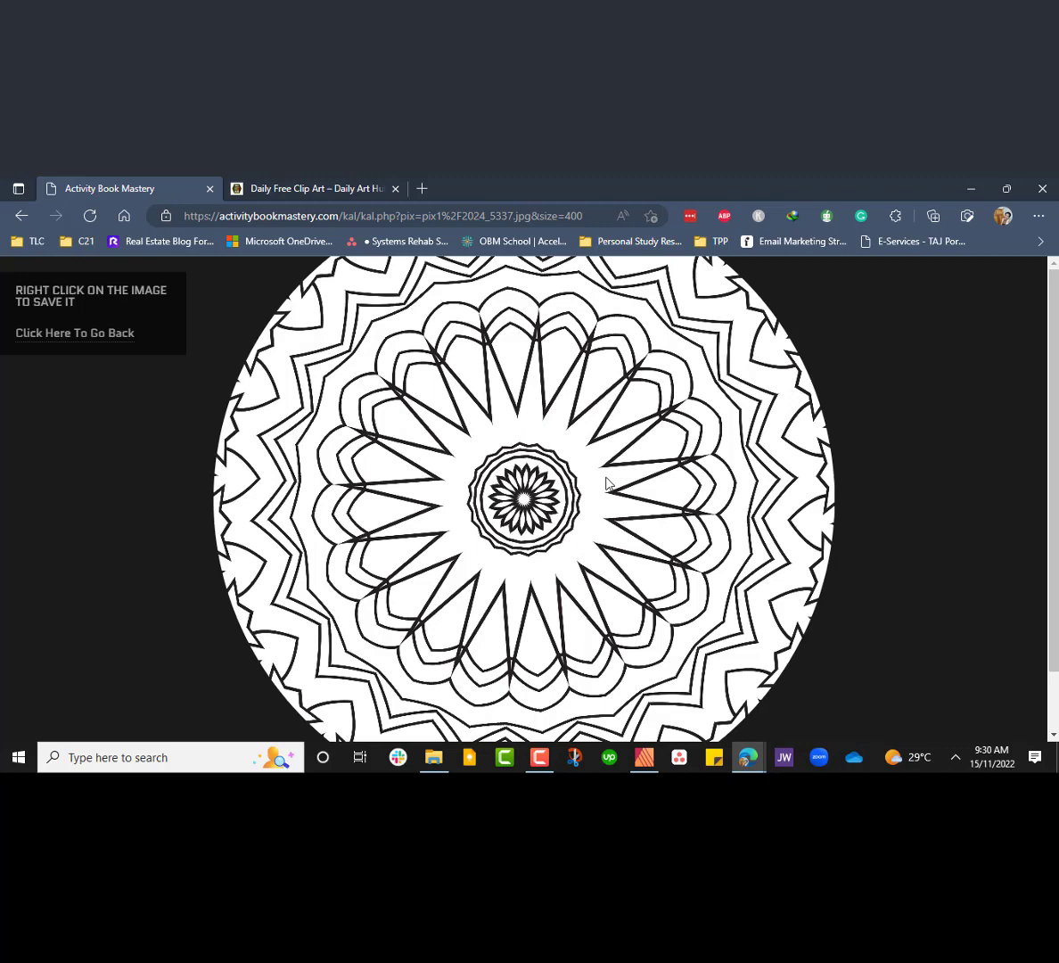
# - Save the generated kaleidoscope design as download (4).png in the Downloads folder
pyautogui.rightClick(633, 392)
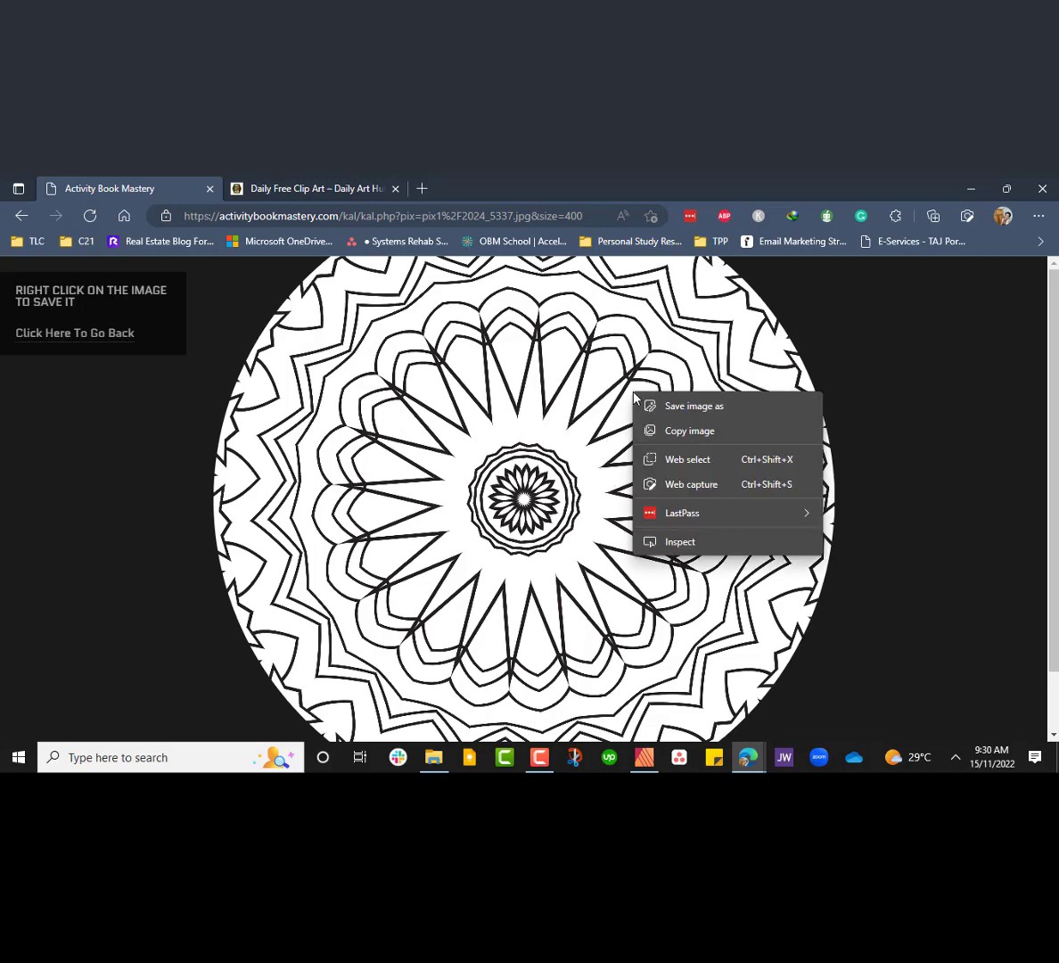
pyautogui.click(683, 407)
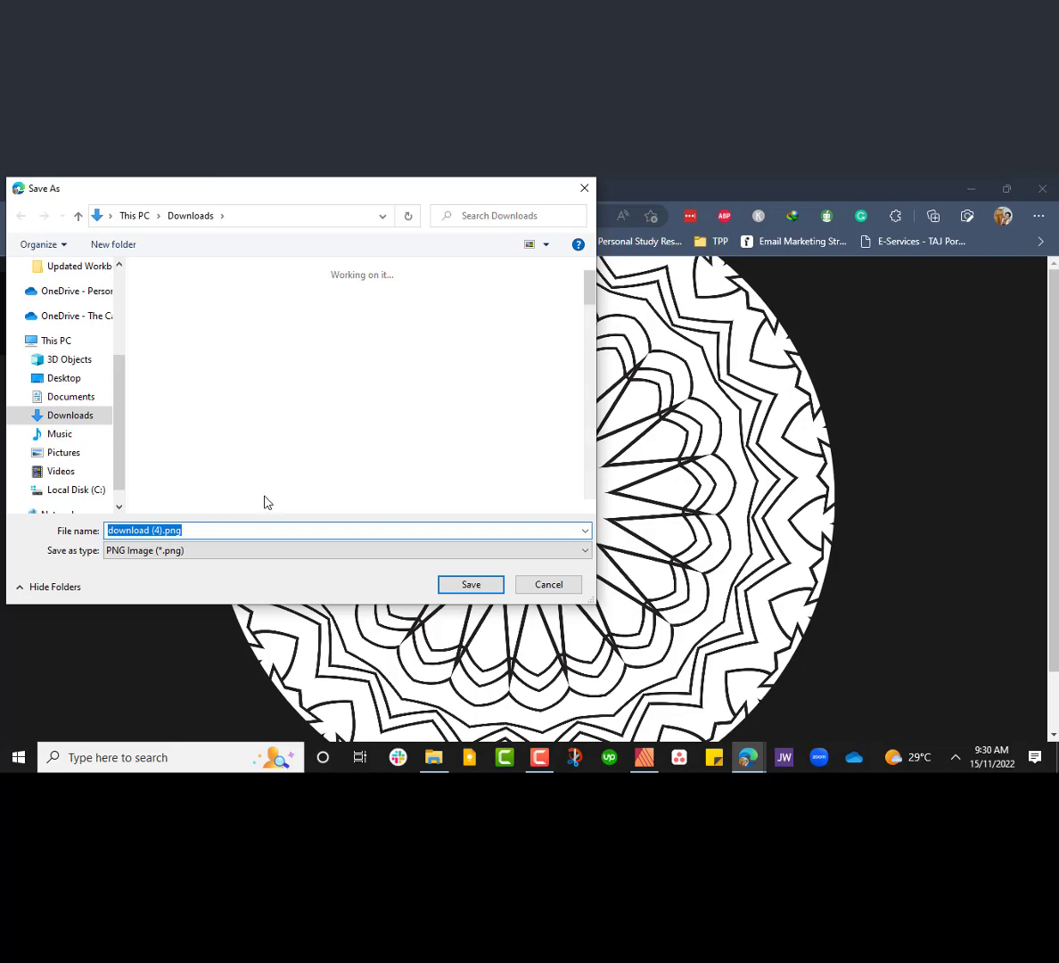
pyautogui.scroll(-2, 404, 379)
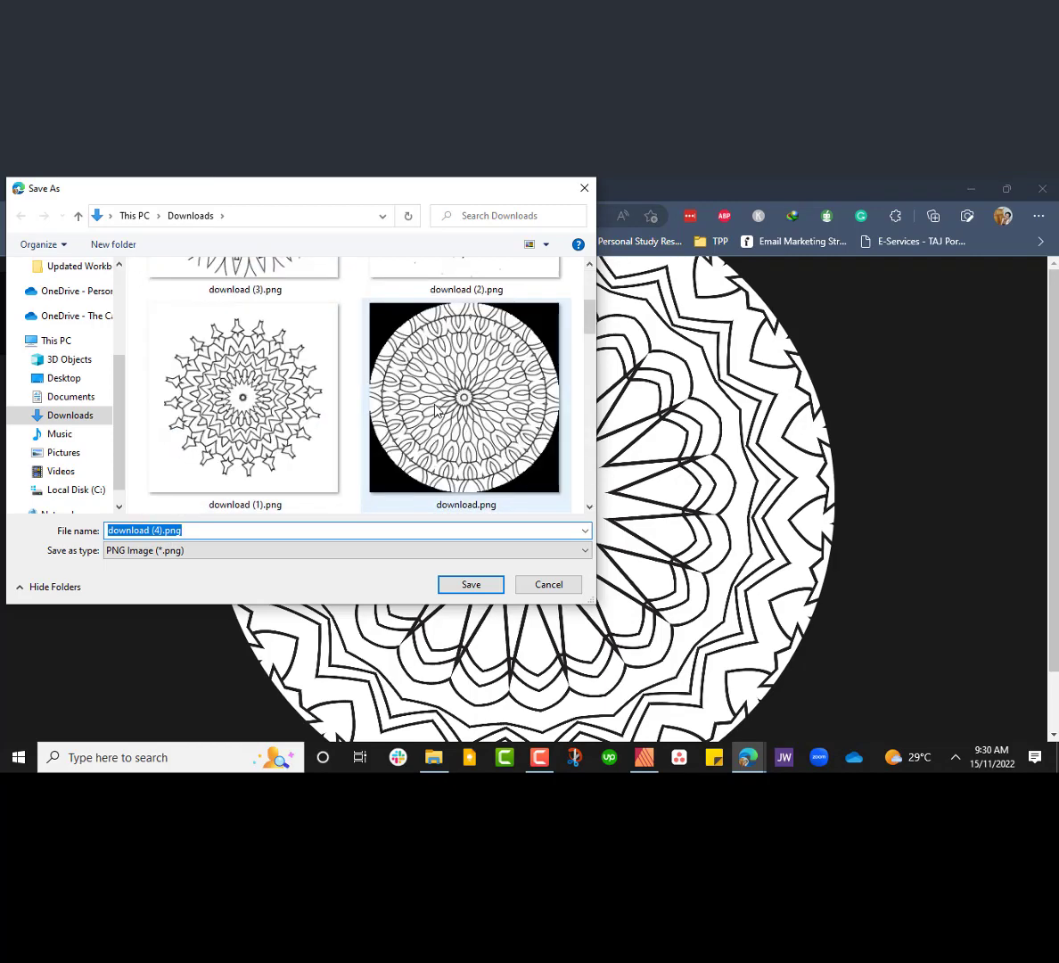
pyautogui.scroll(2, 374, 411)
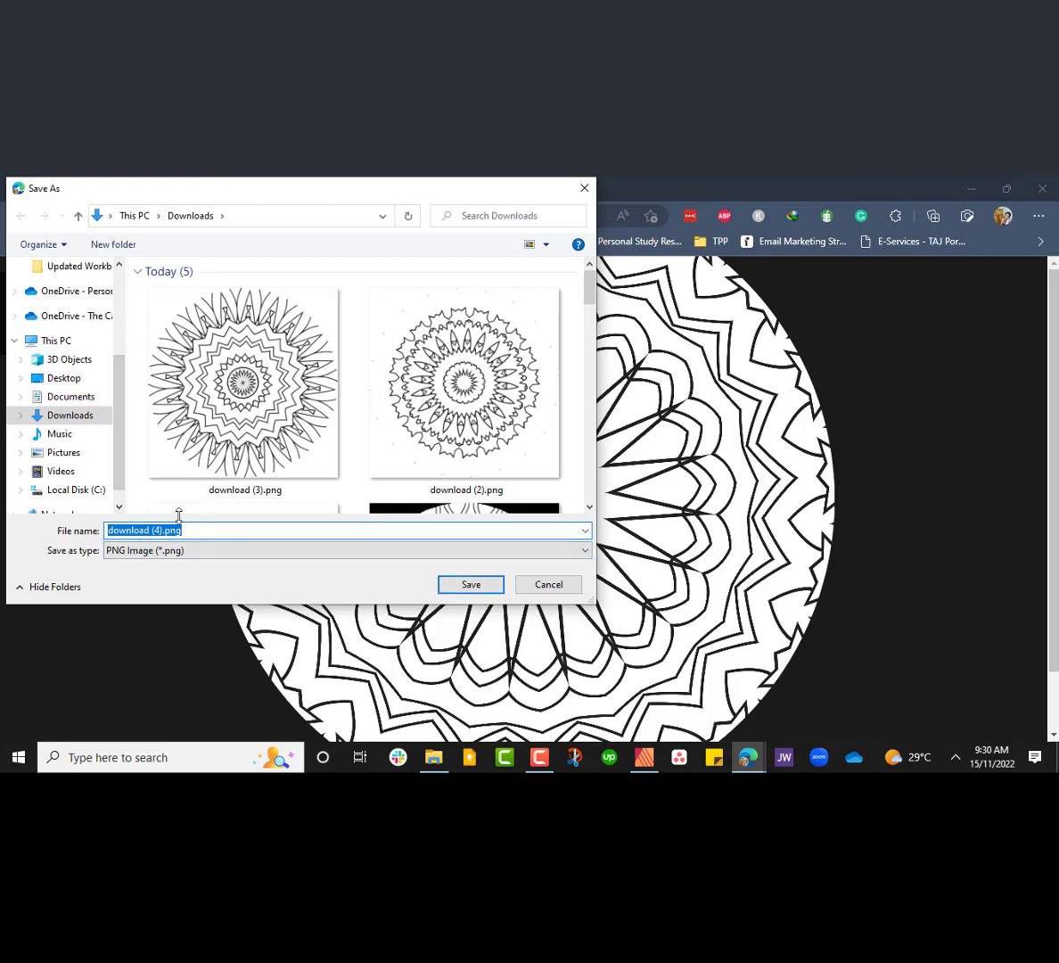
pyautogui.click(471, 584)
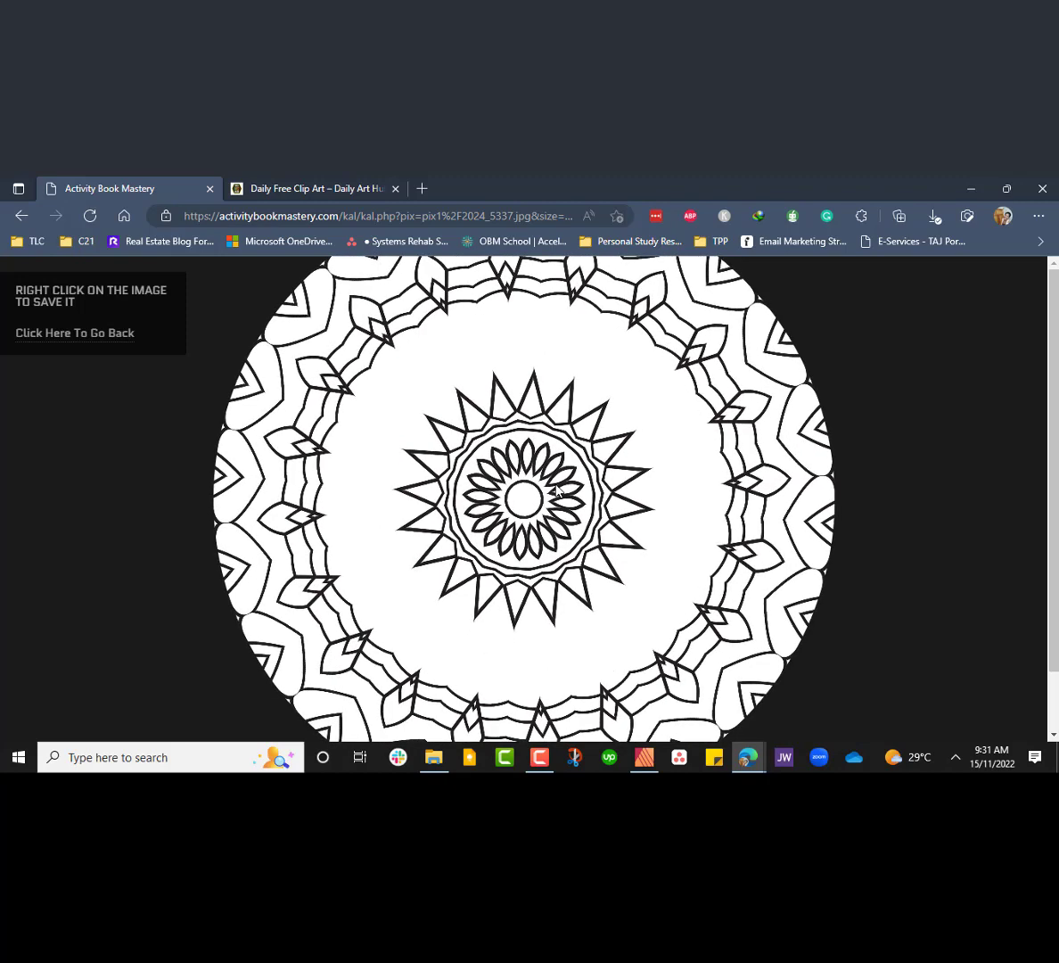
# - Save the generated circular design with the star-shaped centre as download (5).png in the Downloads folder
pyautogui.rightClick(555, 433)
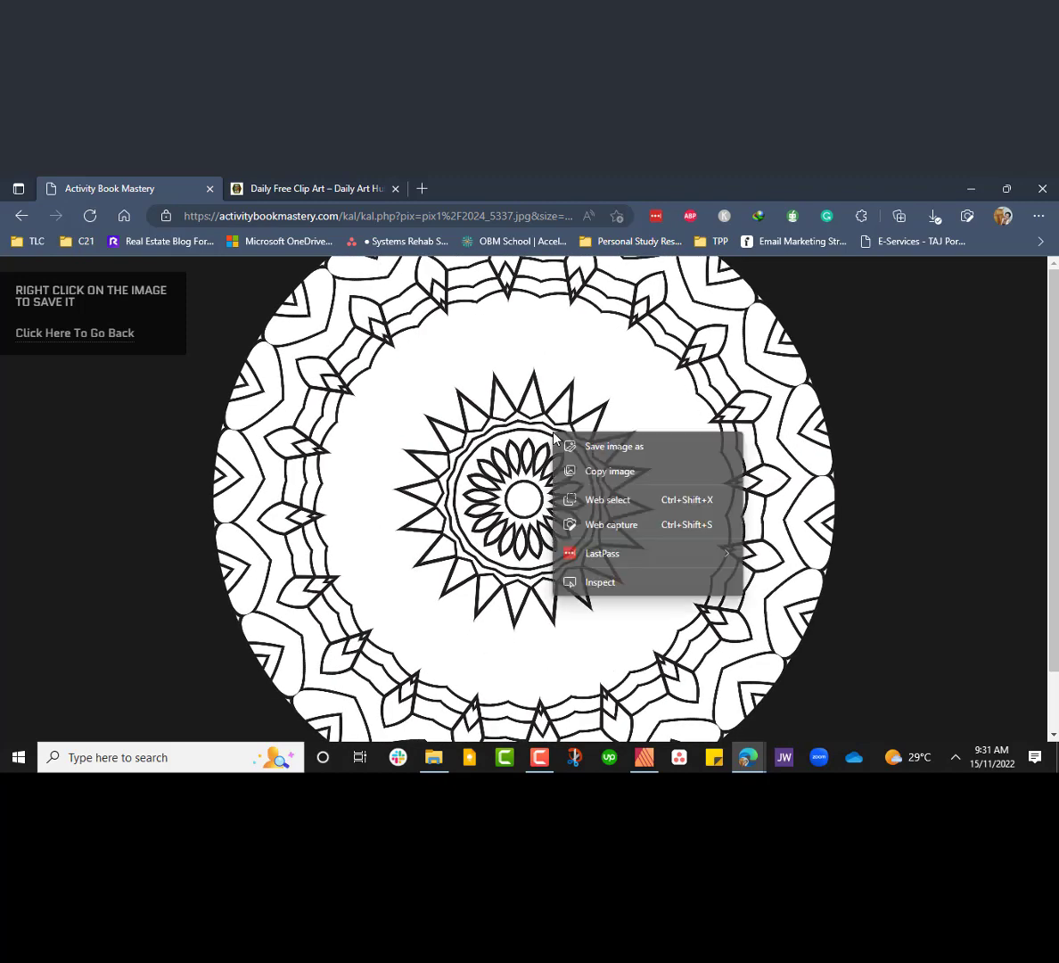
pyautogui.click(617, 447)
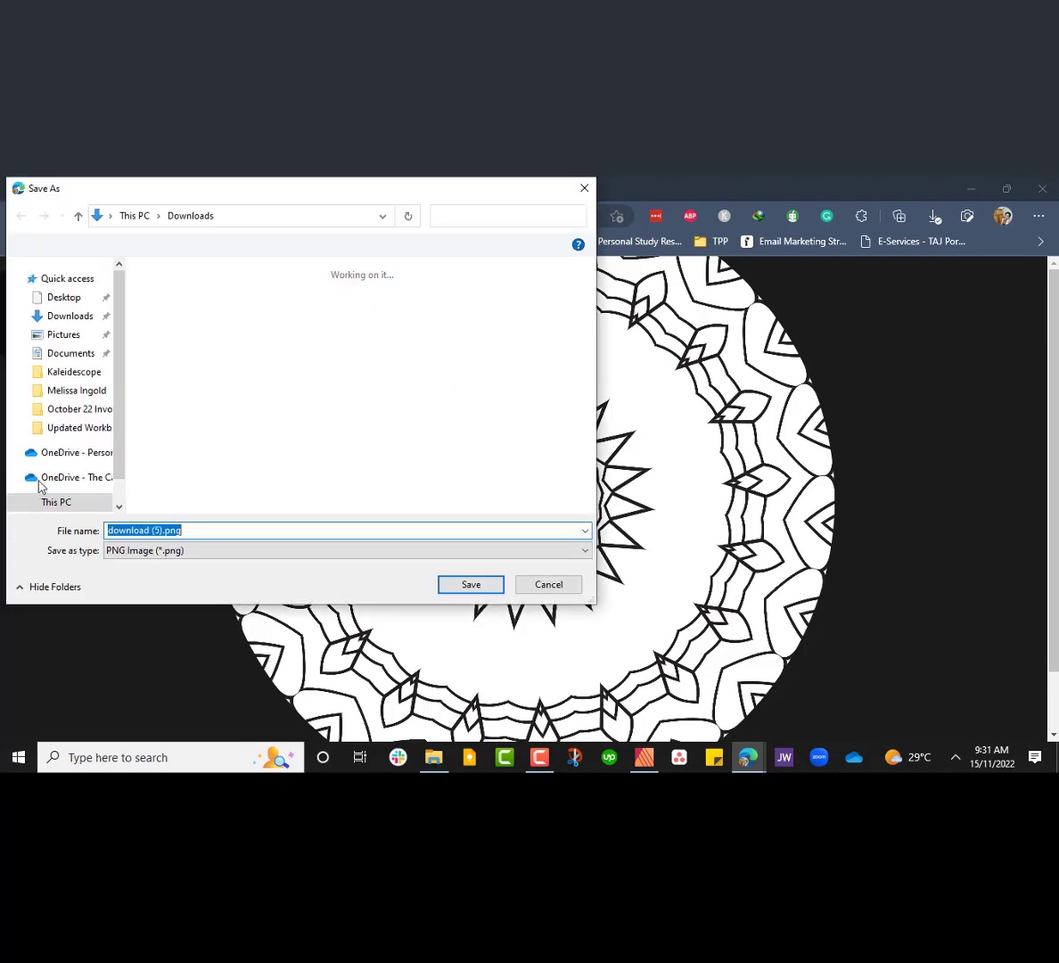
pyautogui.click(480, 587)
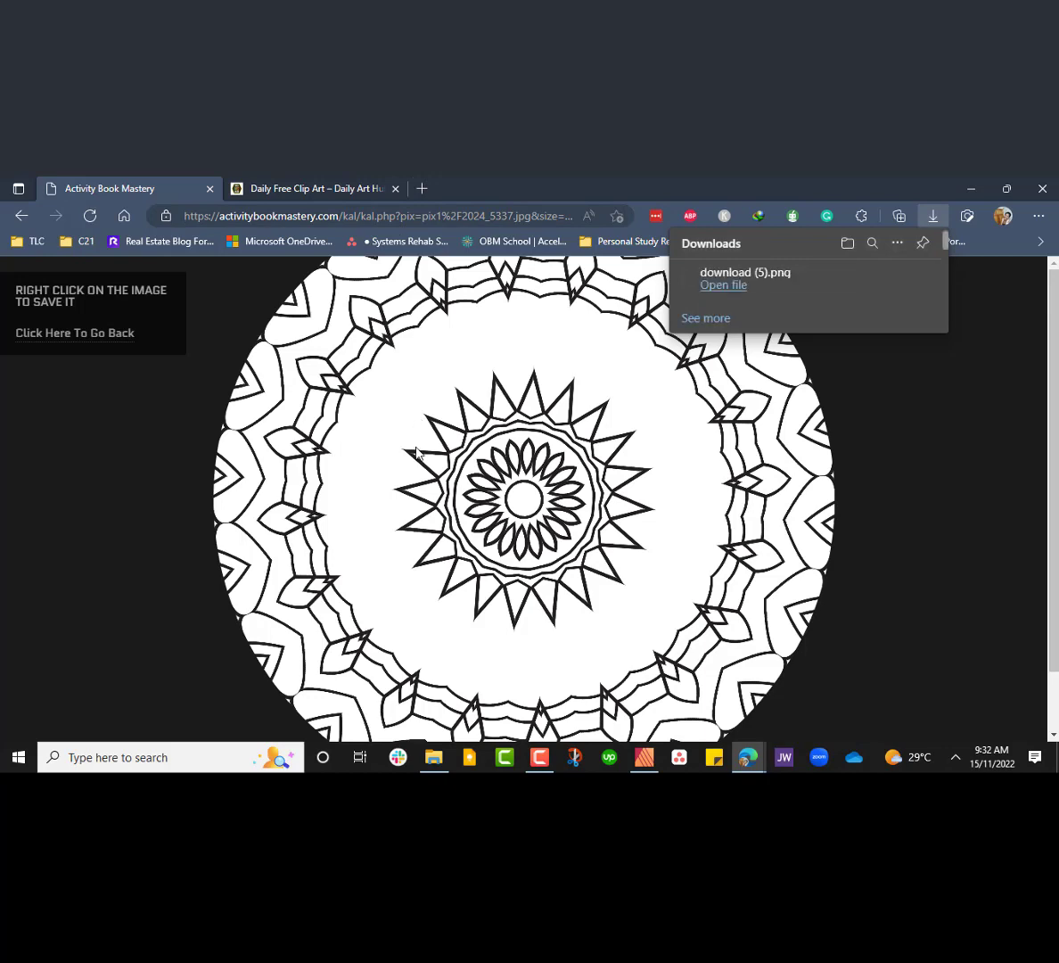
# - Open vectorization.org in a new browser tab
pyautogui.click(421, 188)
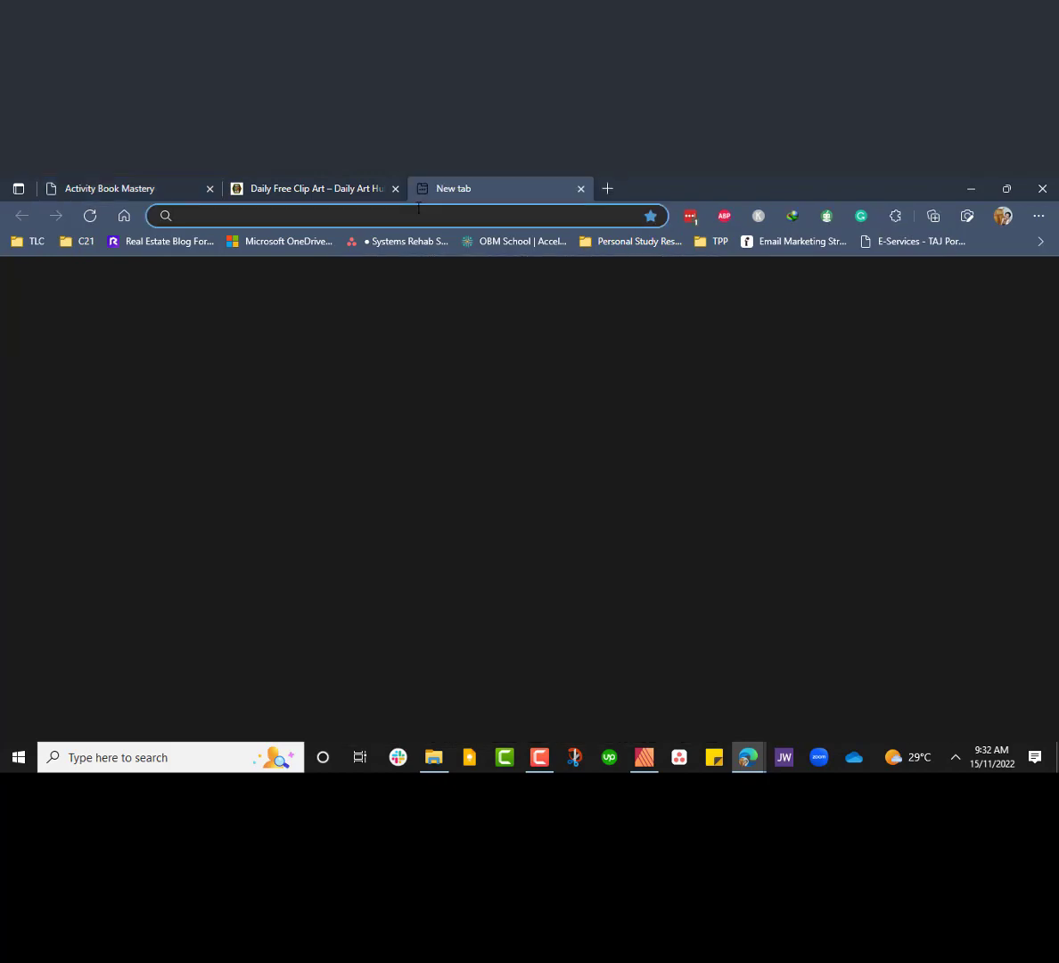
pyautogui.click(419, 211)
pyautogui.write('vectorization.org')
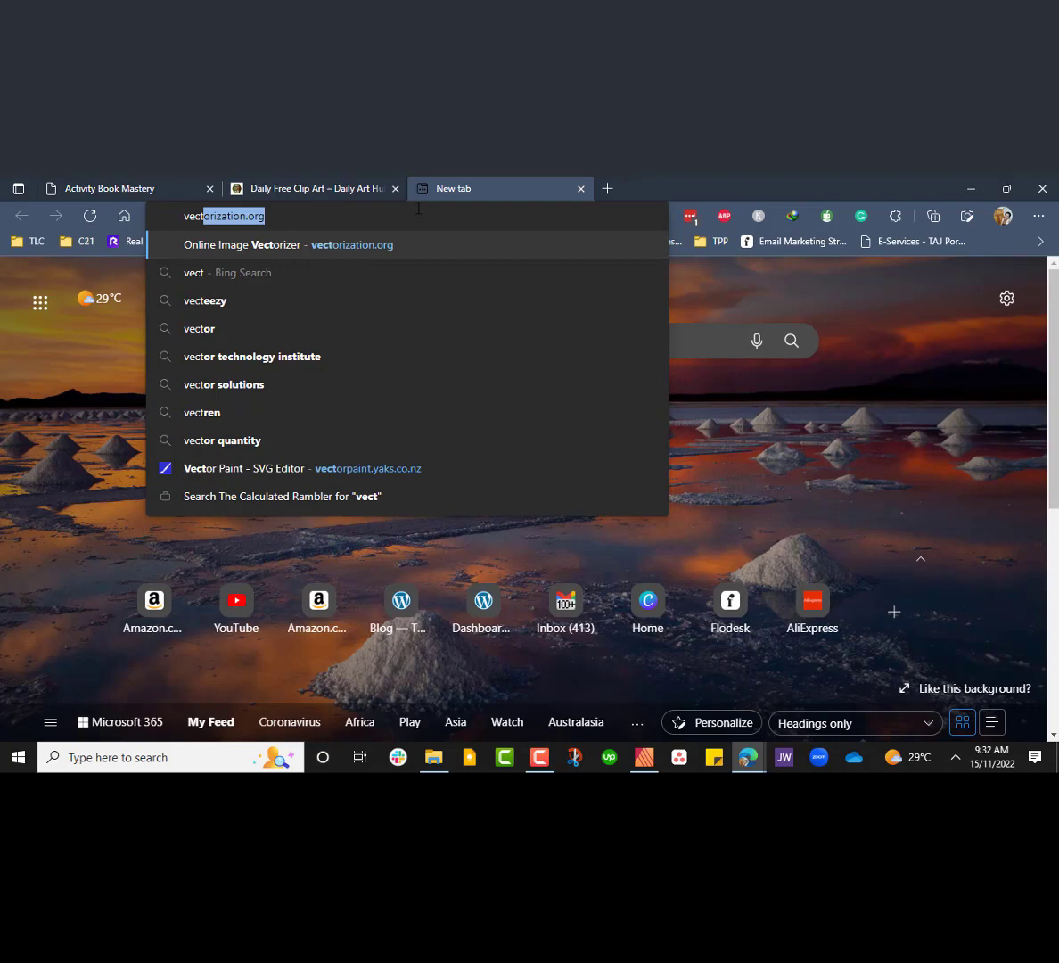
pyautogui.press('Return')
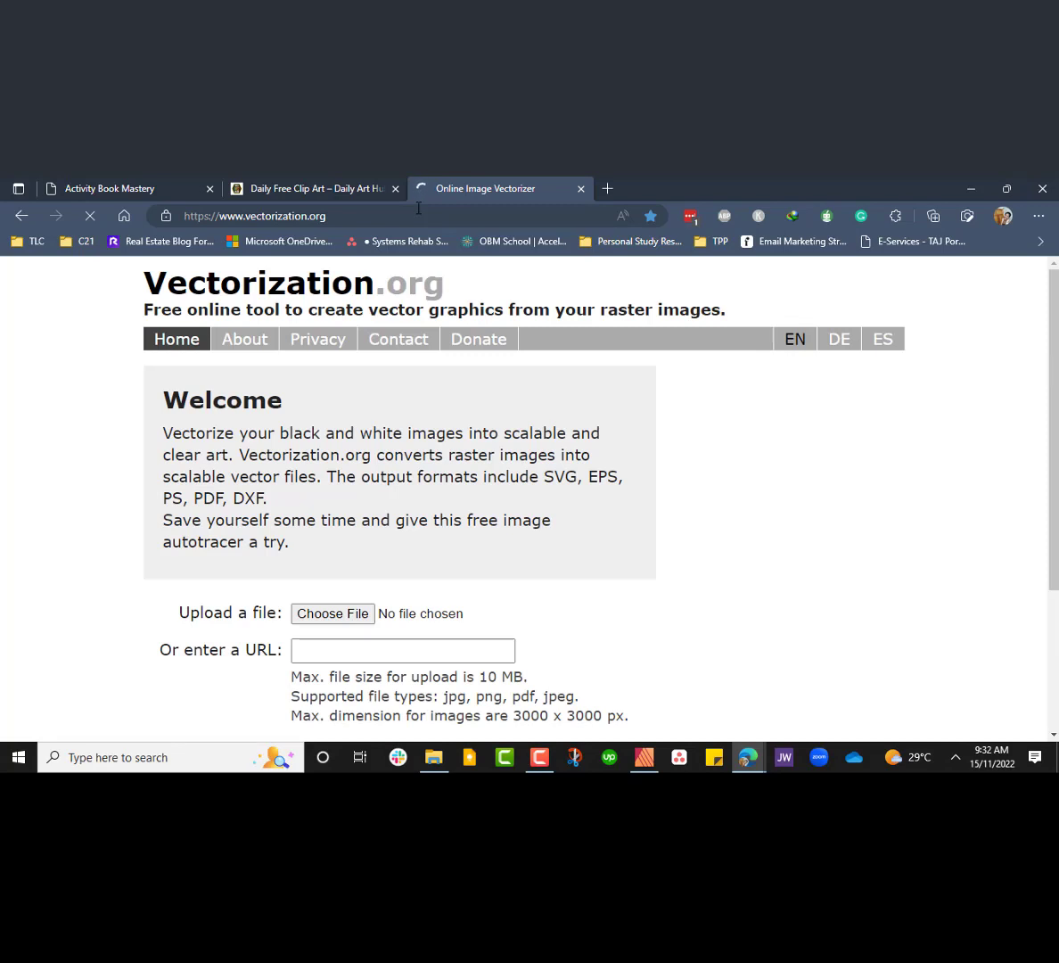
# - Choose download (4).png from the Downloads folder as the file to vectorize
pyautogui.click(347, 614)
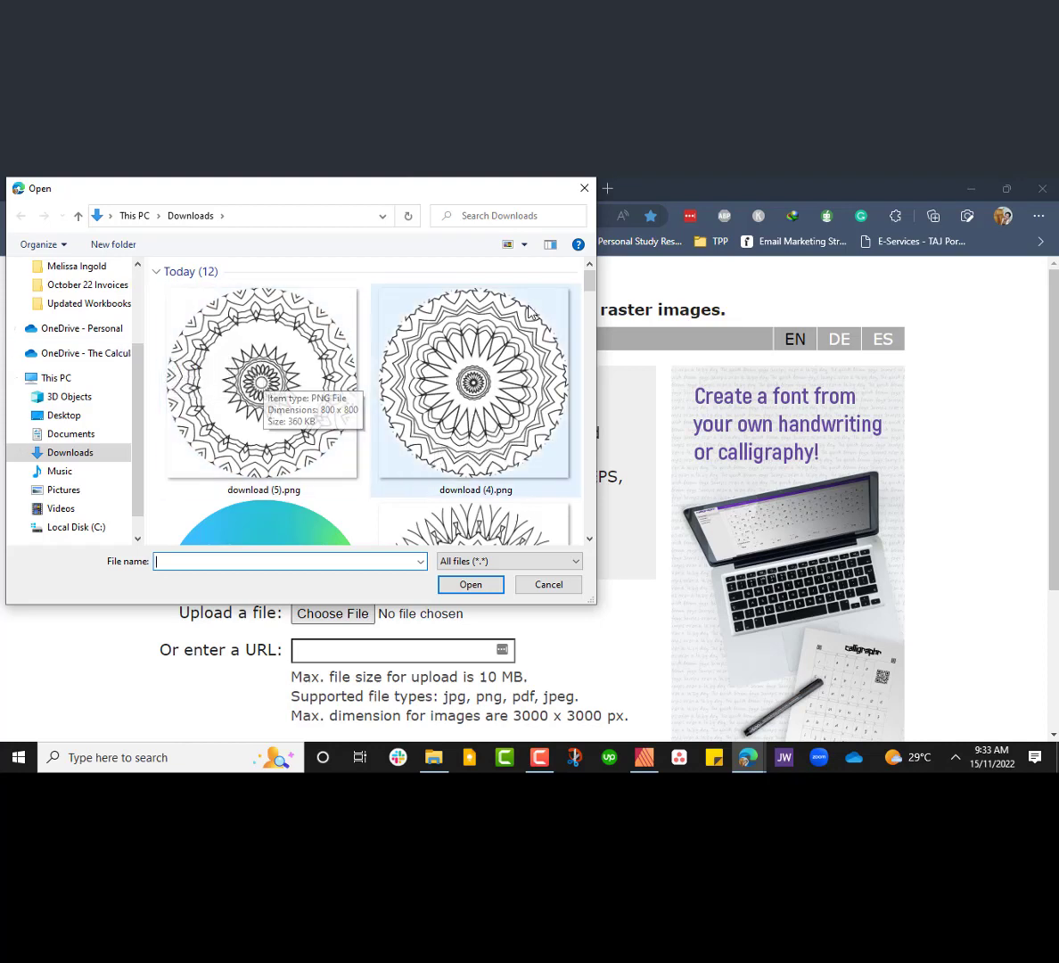
pyautogui.moveTo(586, 283); pyautogui.dragTo(591, 298)
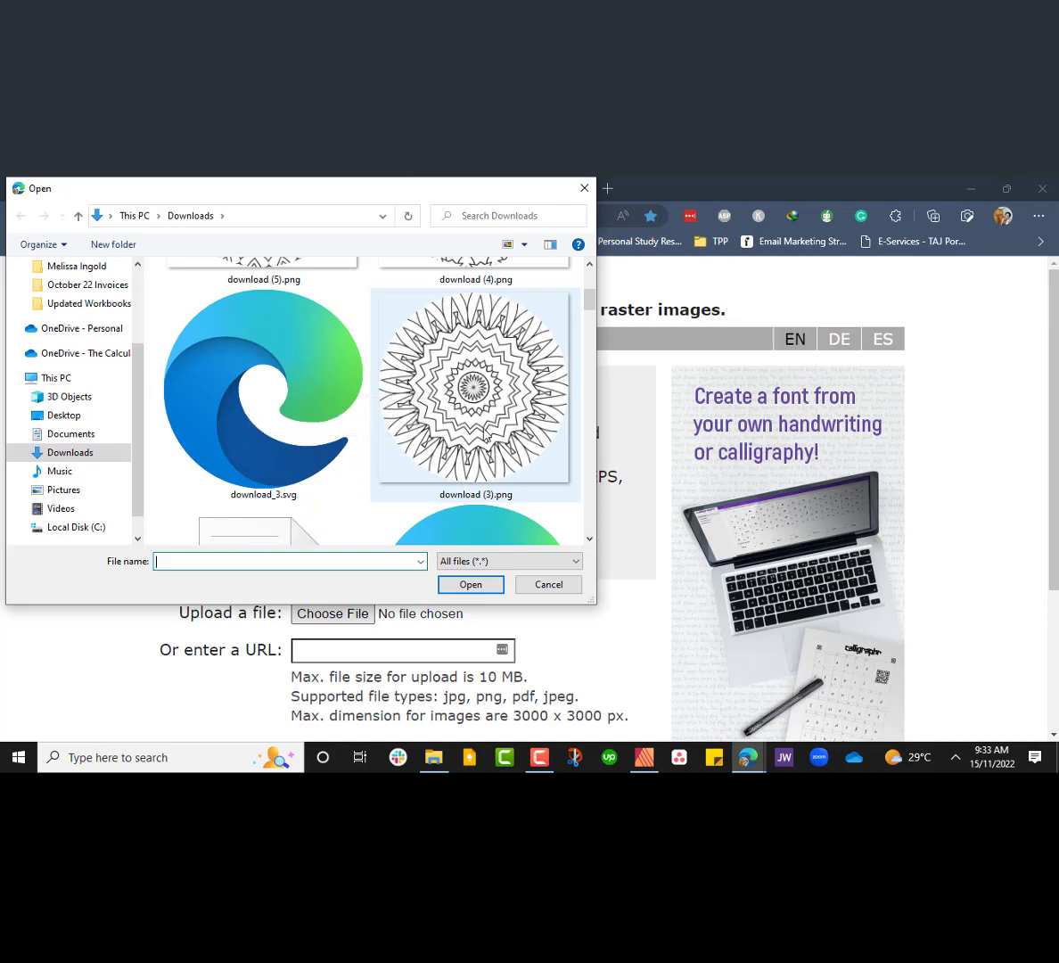
pyautogui.scroll(2, 452, 403)
pyautogui.scroll(-2, 294, 457)
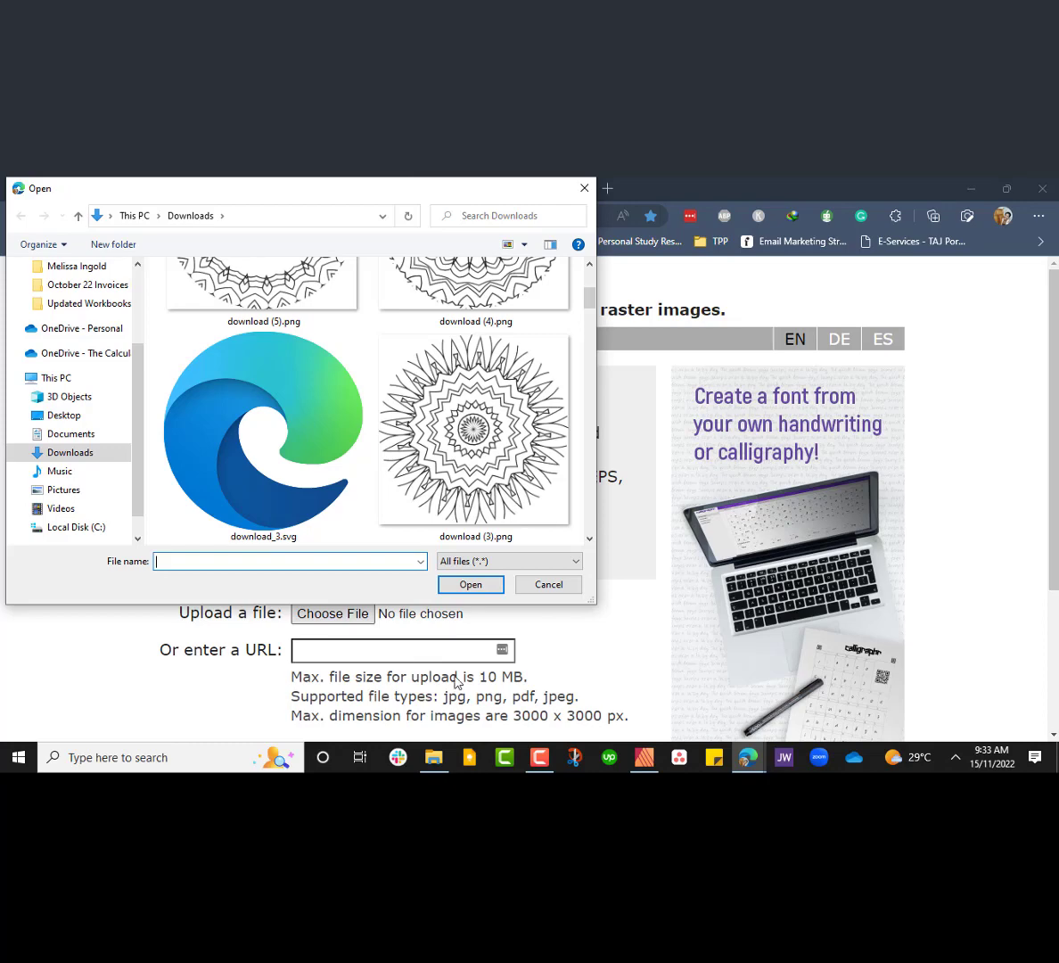
pyautogui.scroll(2, 438, 366)
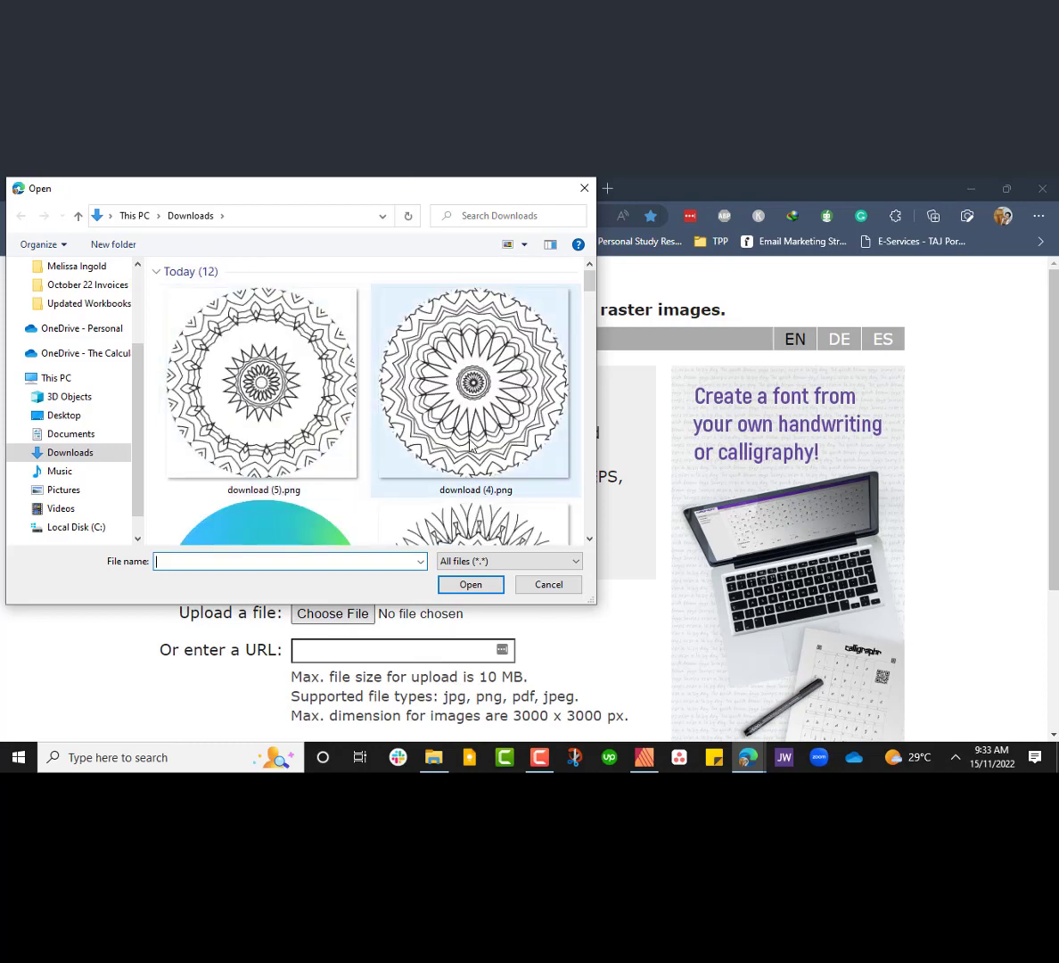
pyautogui.click(505, 440)
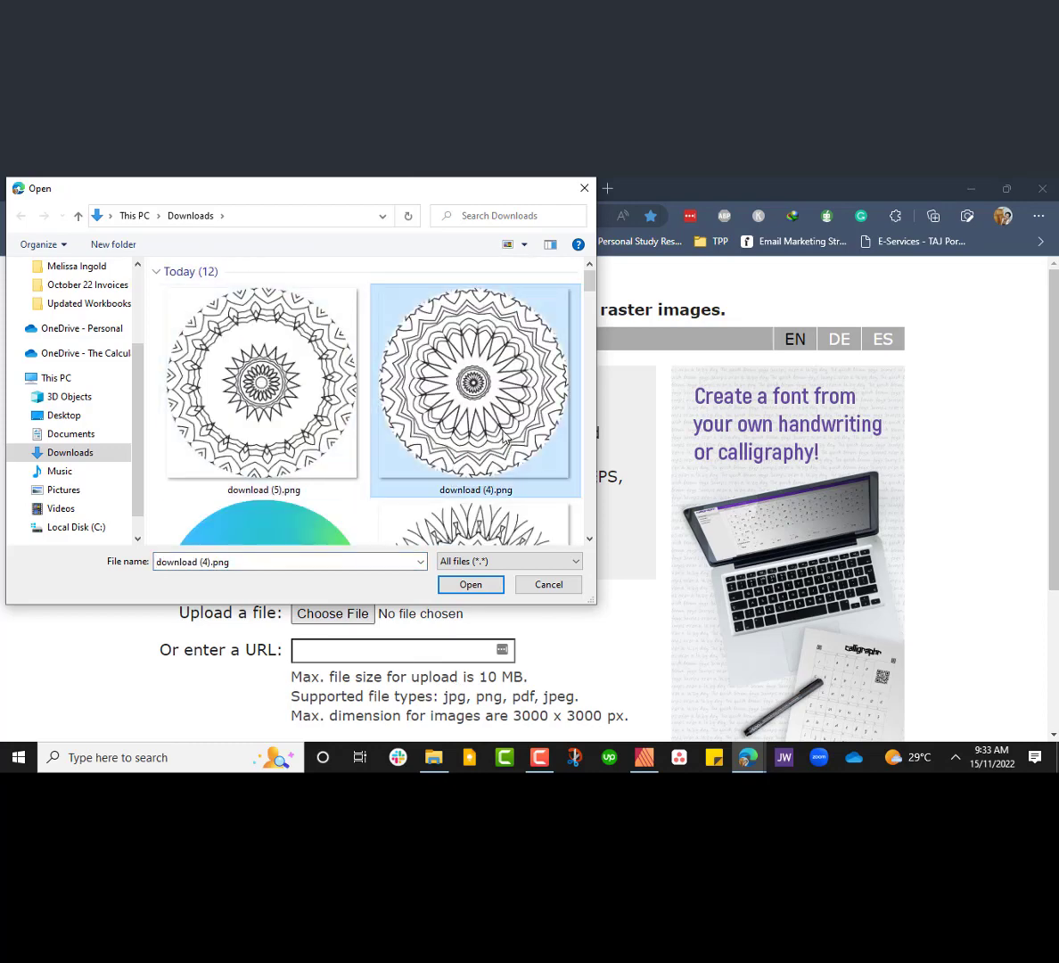
pyautogui.click(471, 585)
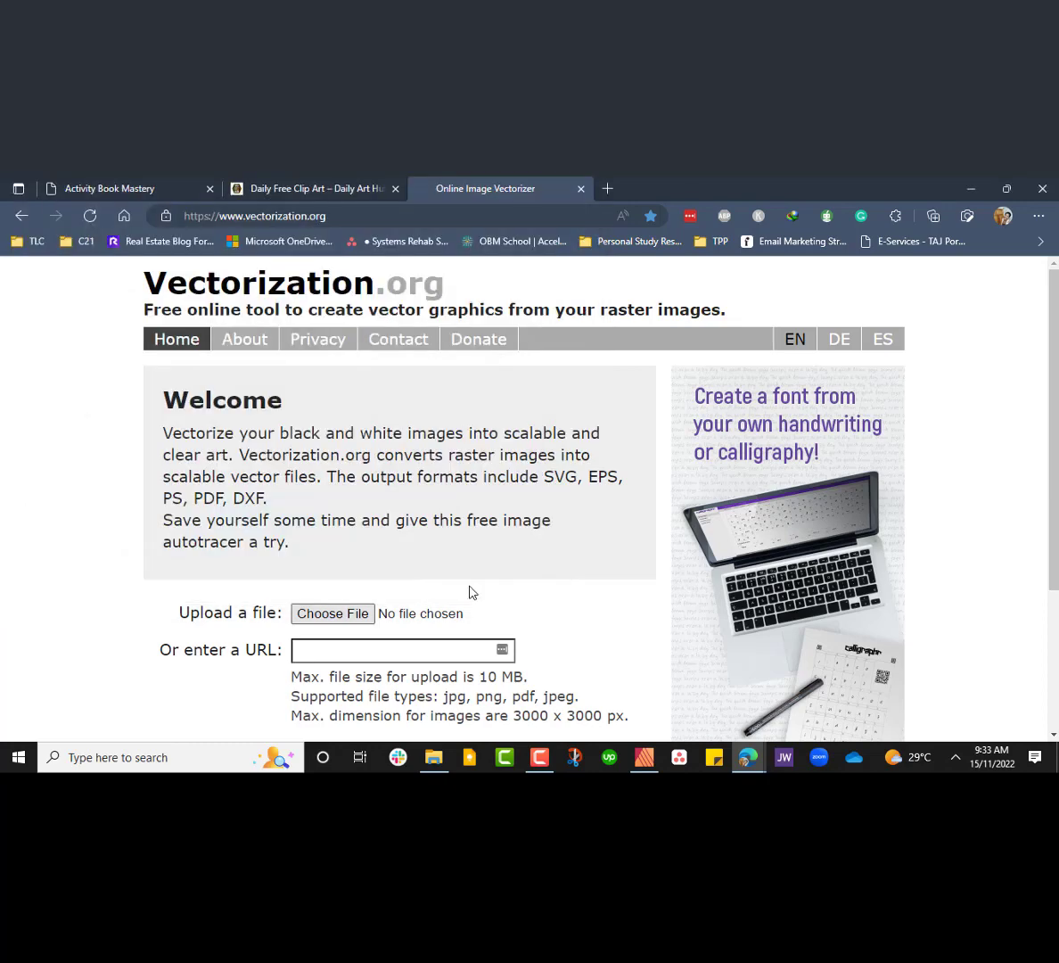
# - Convert download (4).png with SVG as the output format and download the resulting download_4.svg
pyautogui.scroll(-3, 472, 566)
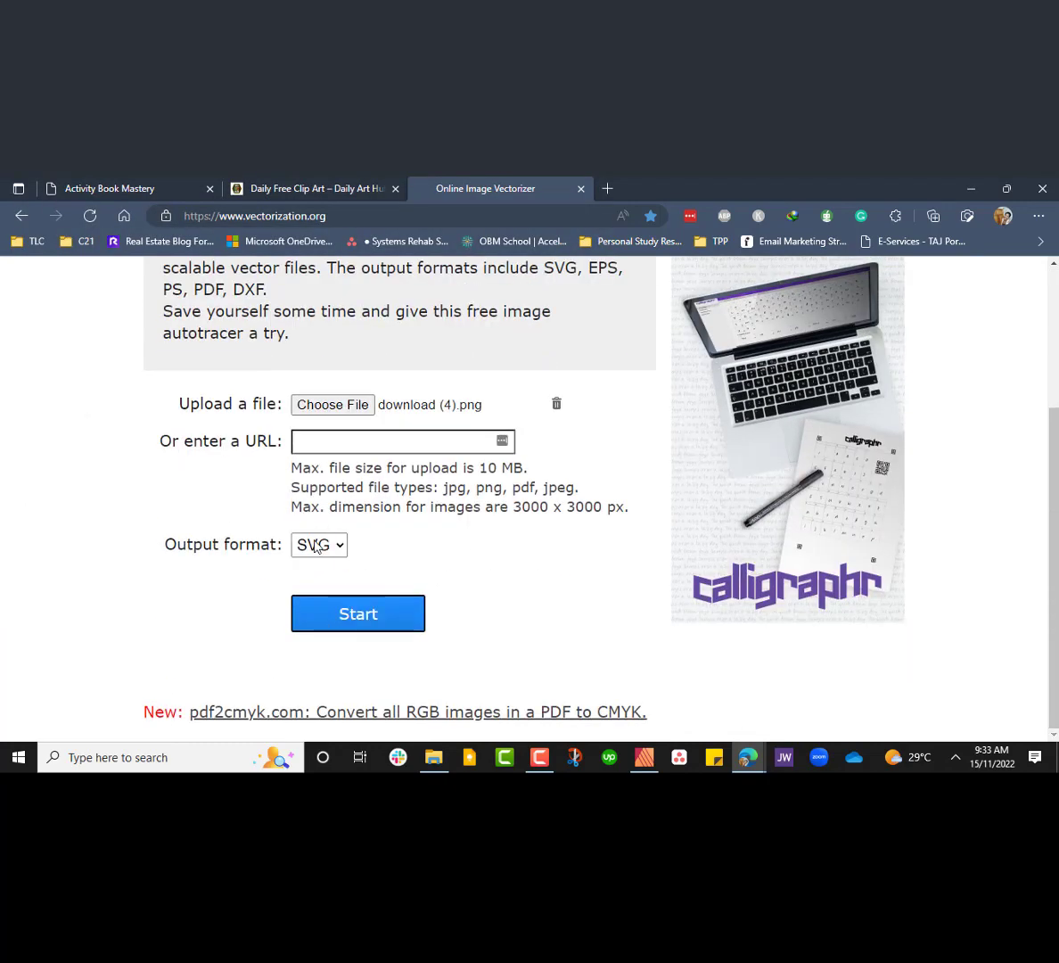
pyautogui.click(315, 546)
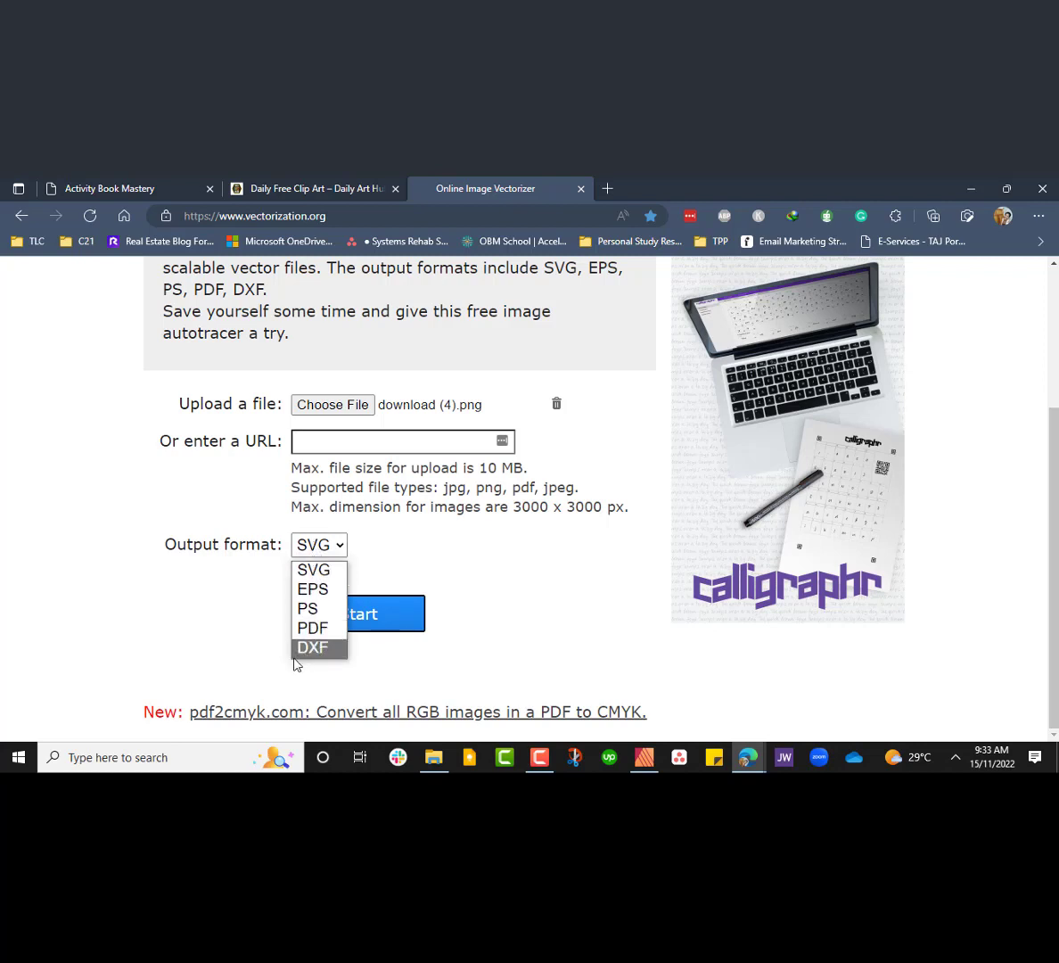
pyautogui.click(526, 579)
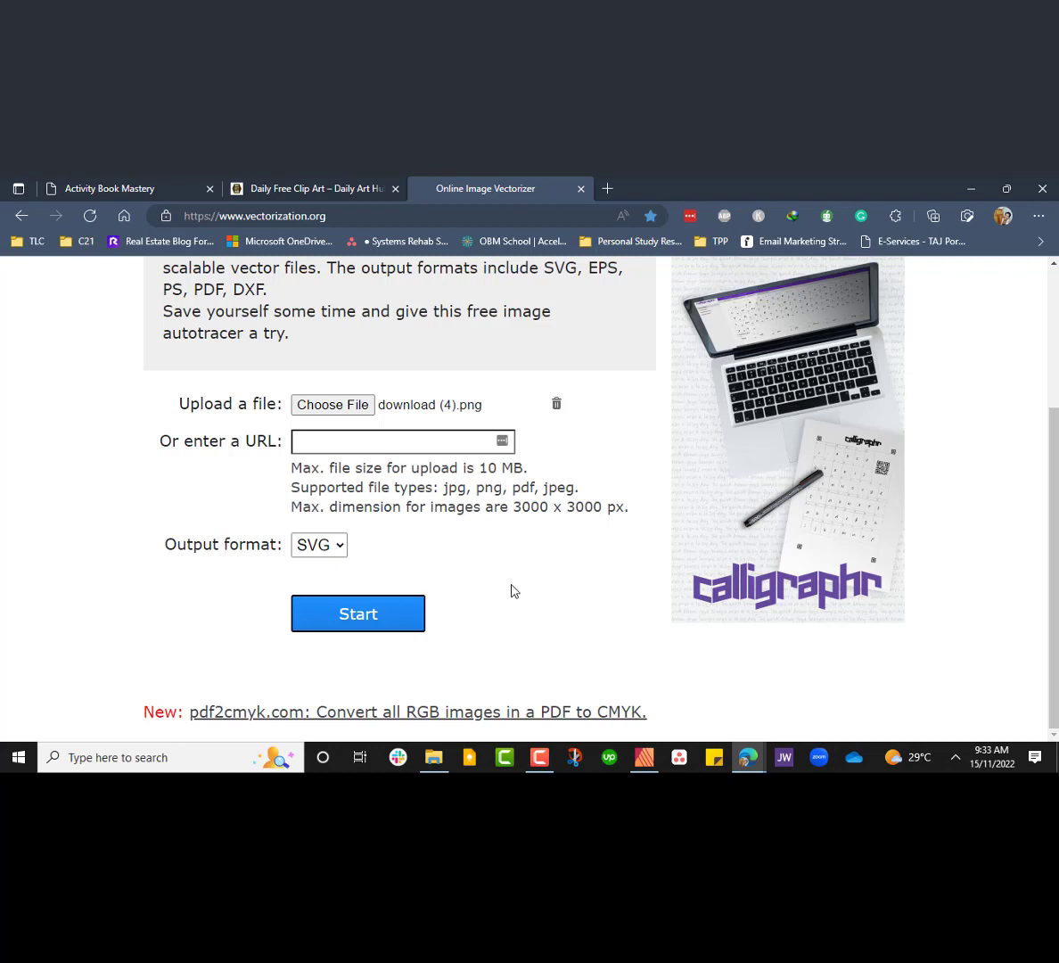
pyautogui.click(361, 615)
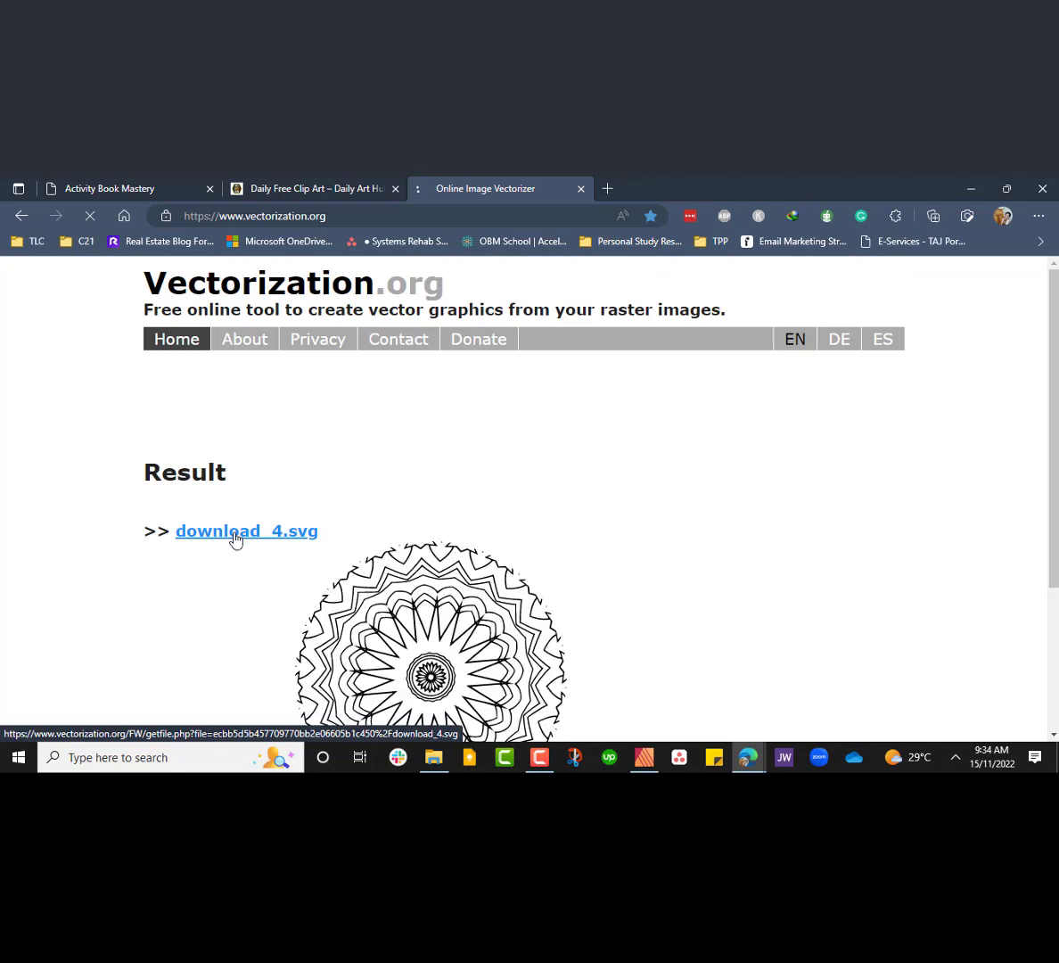
pyautogui.click(235, 538)
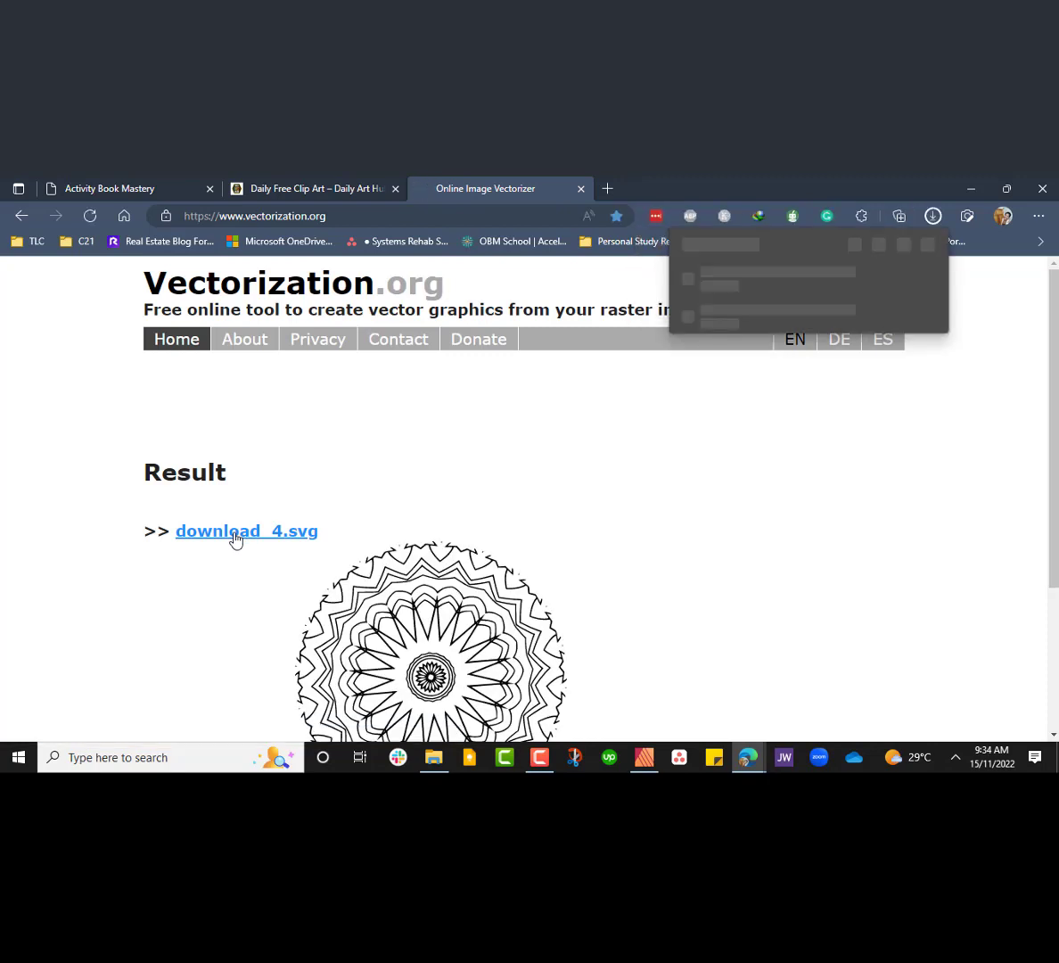
# - Return to the converter's upload form, vectorize download (5).png as SVG and download the resulting download_5.svg
pyautogui.scroll(-3, 232, 536)
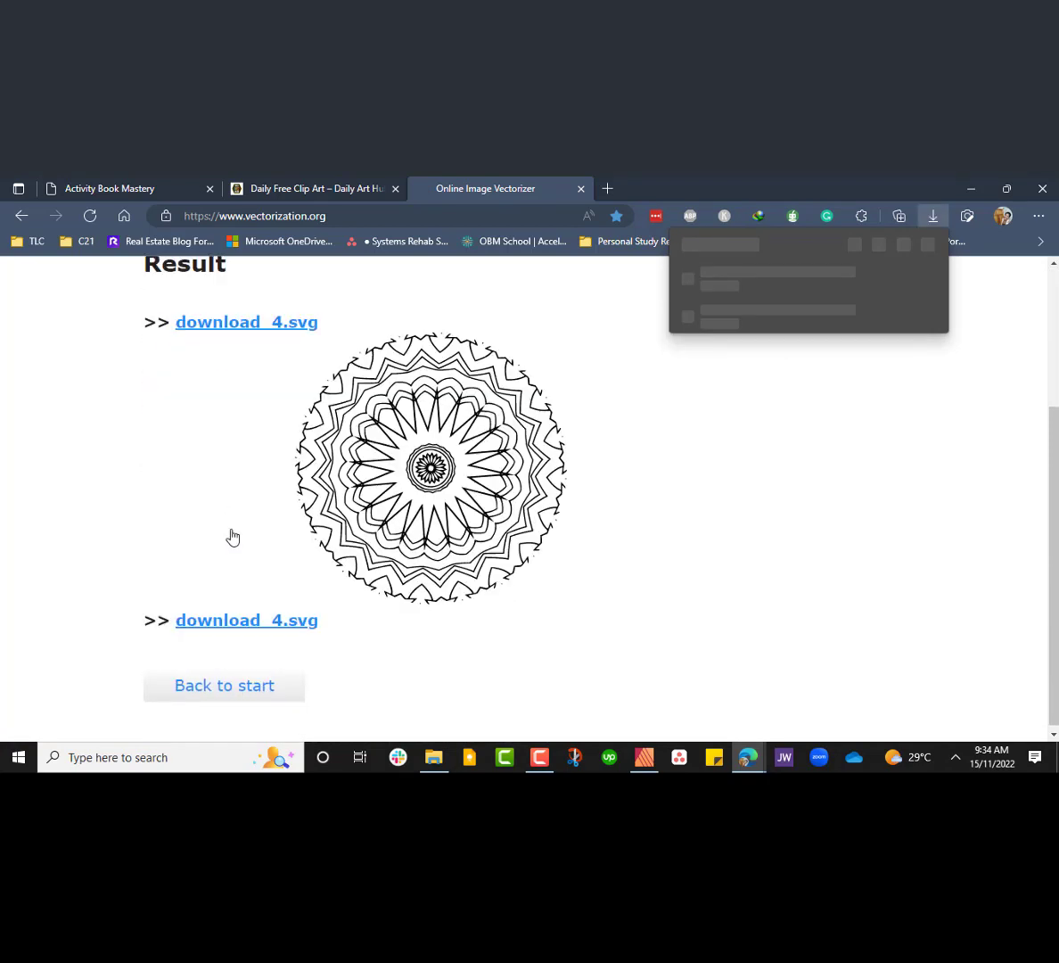
pyautogui.click(197, 684)
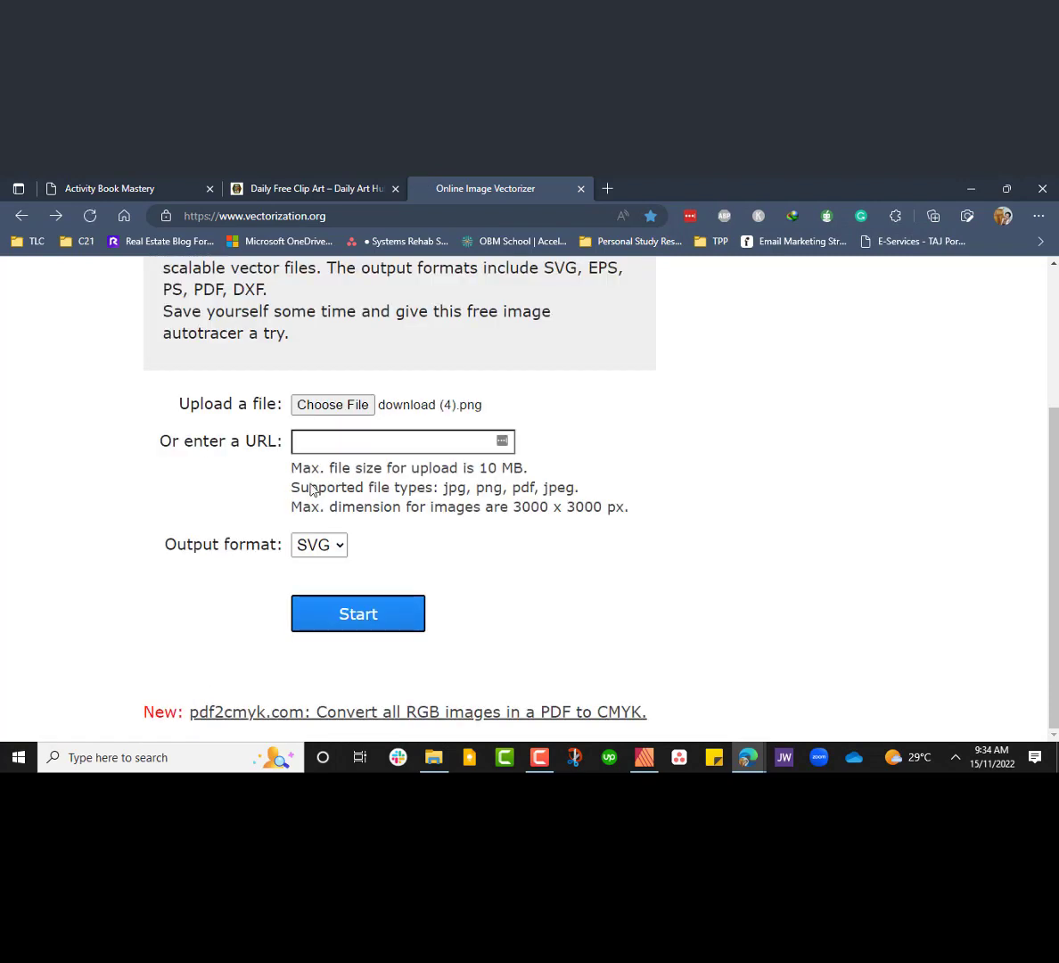
pyautogui.click(330, 406)
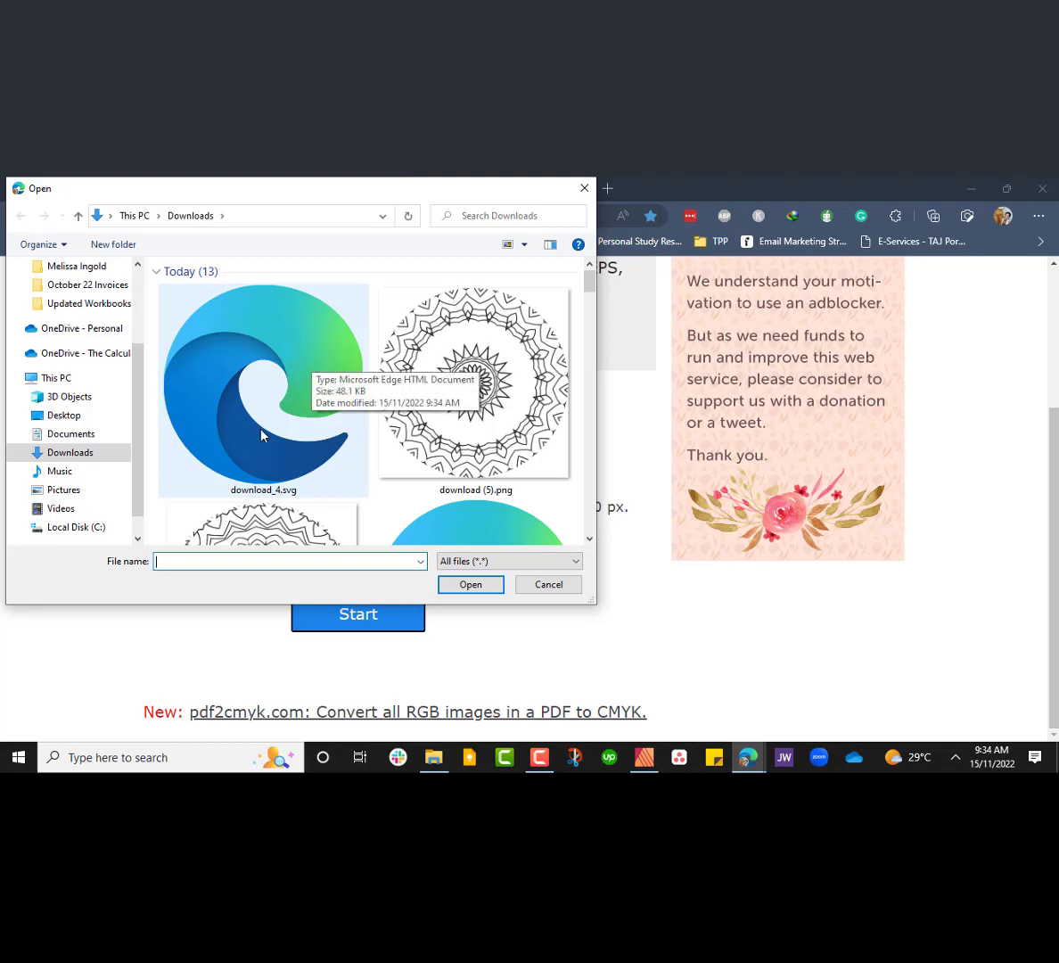
pyautogui.moveTo(312, 200); pyautogui.dragTo(425, 247)
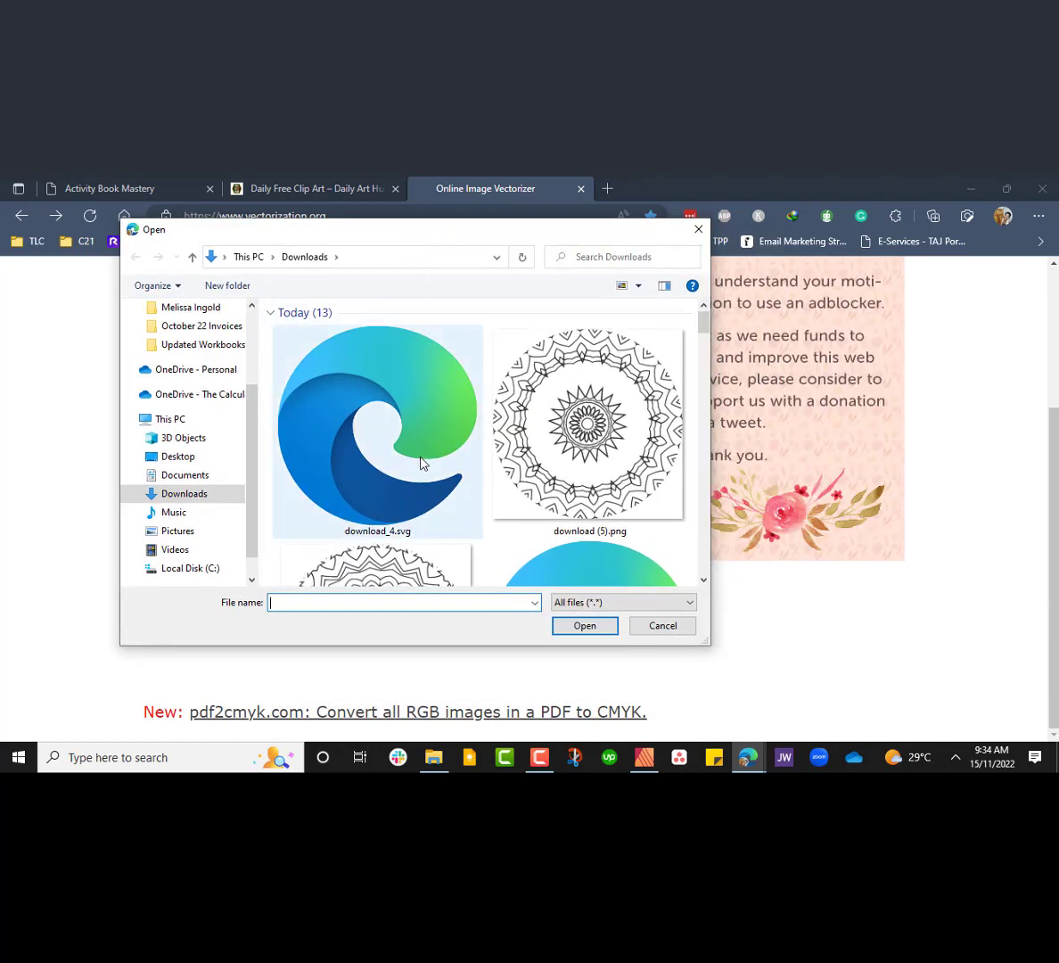
pyautogui.click(562, 415)
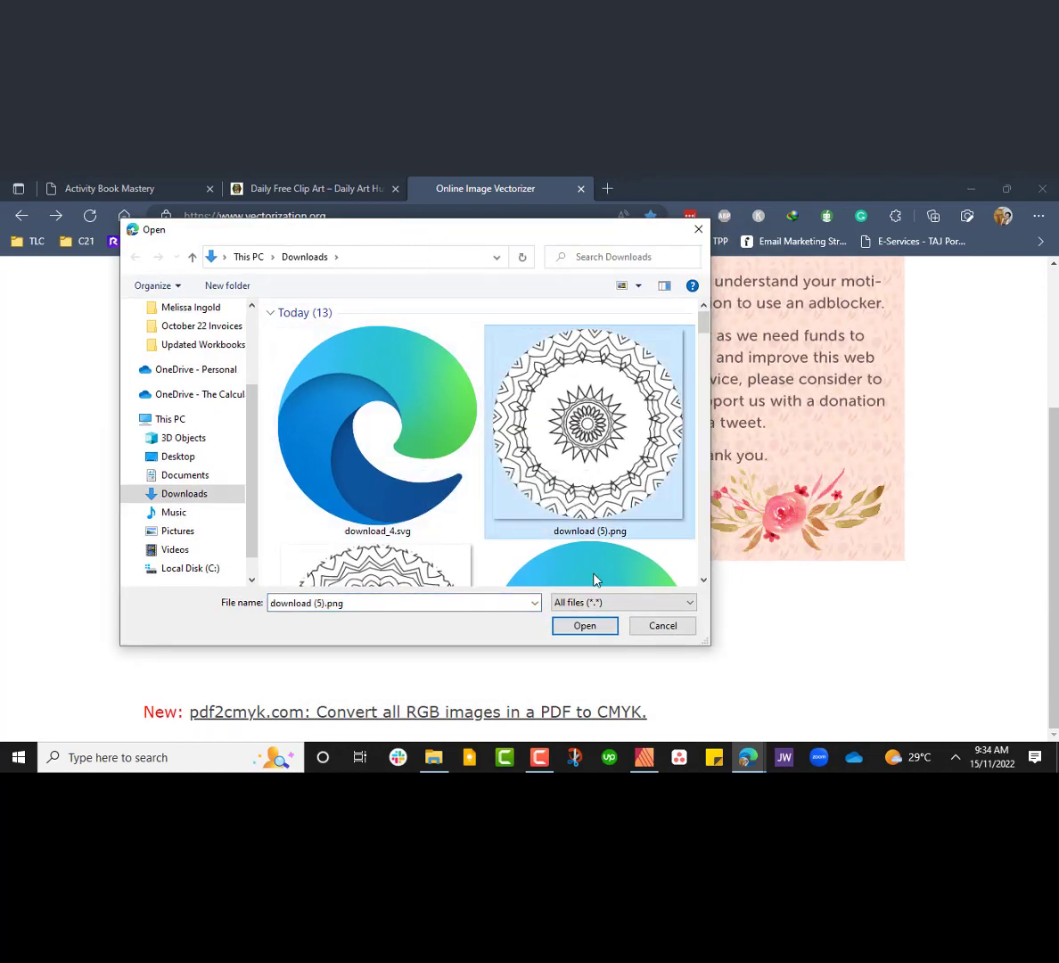
pyautogui.click(584, 627)
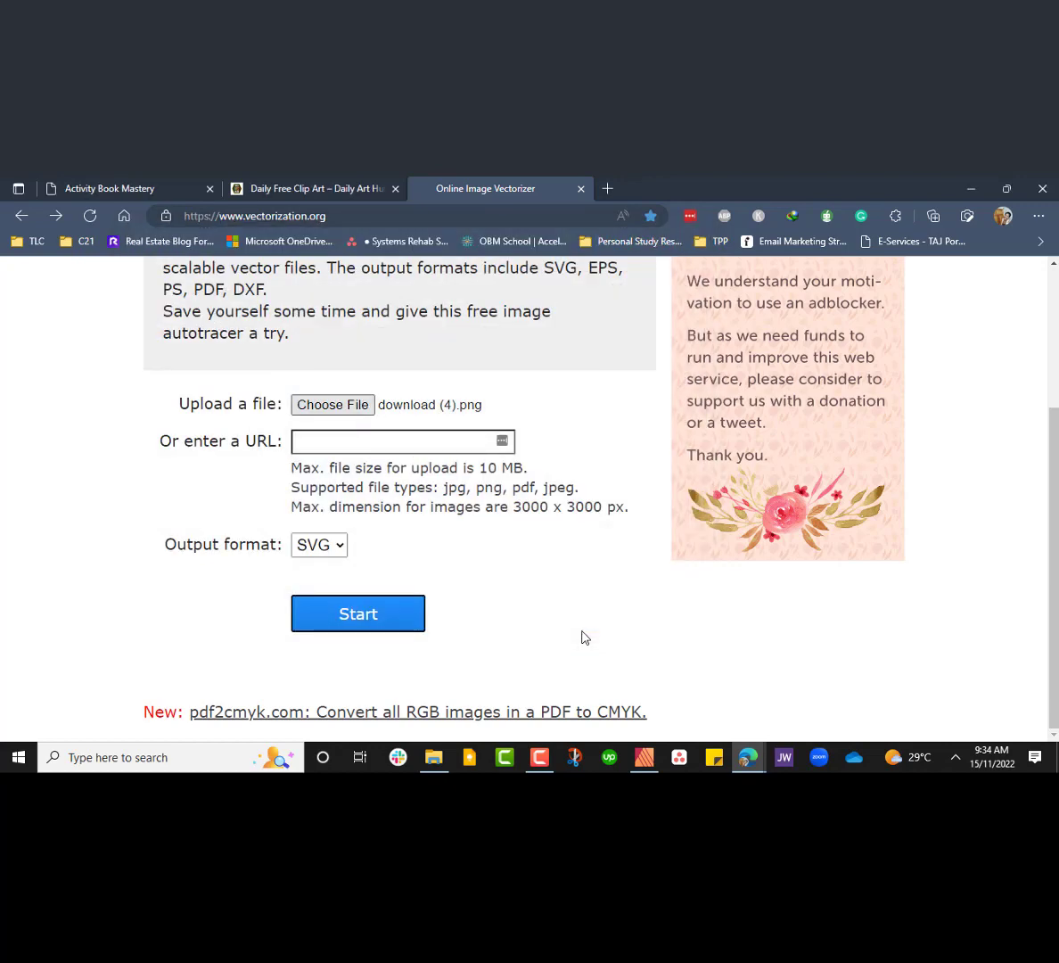
pyautogui.click(373, 623)
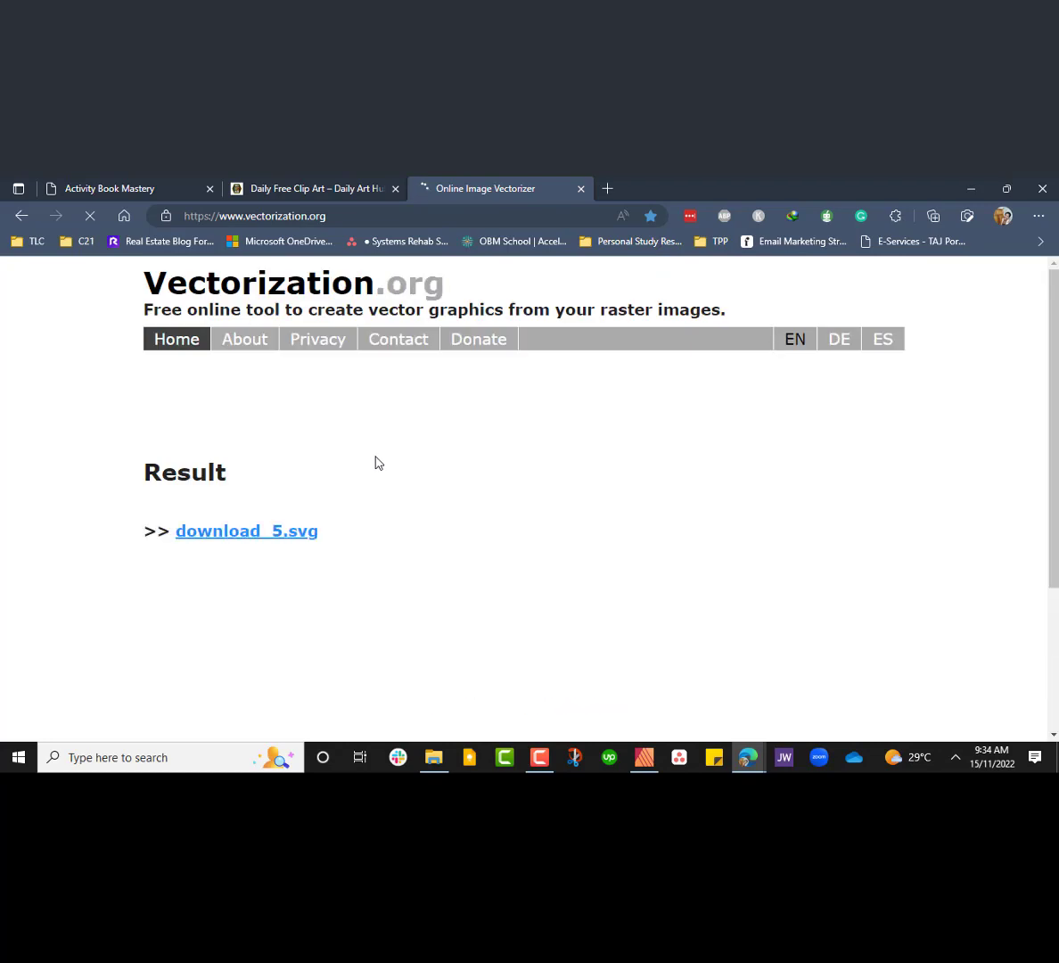
pyautogui.click(249, 535)
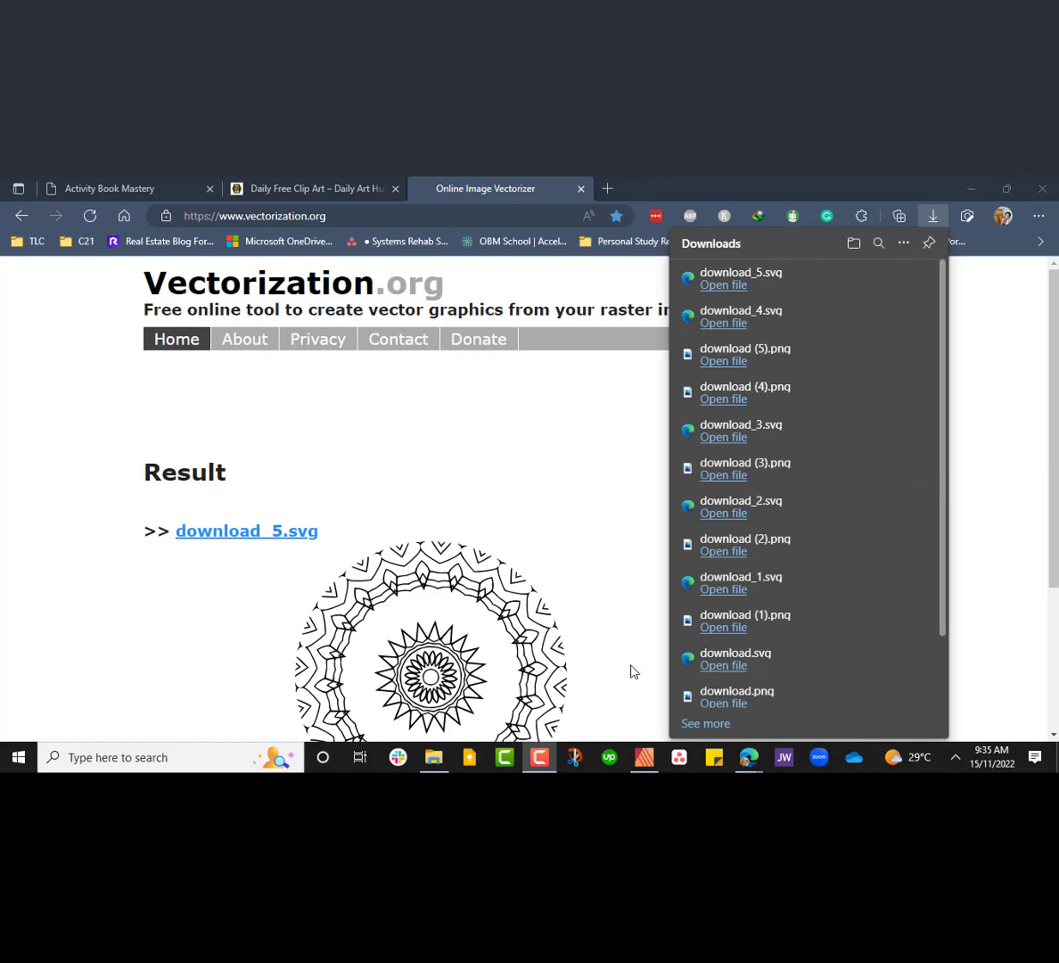
# - Switch to Affinity Publisher and add blank pages based on Master B after page 4 of the Kaleidescope and Mandala document
pyautogui.click(638, 769)
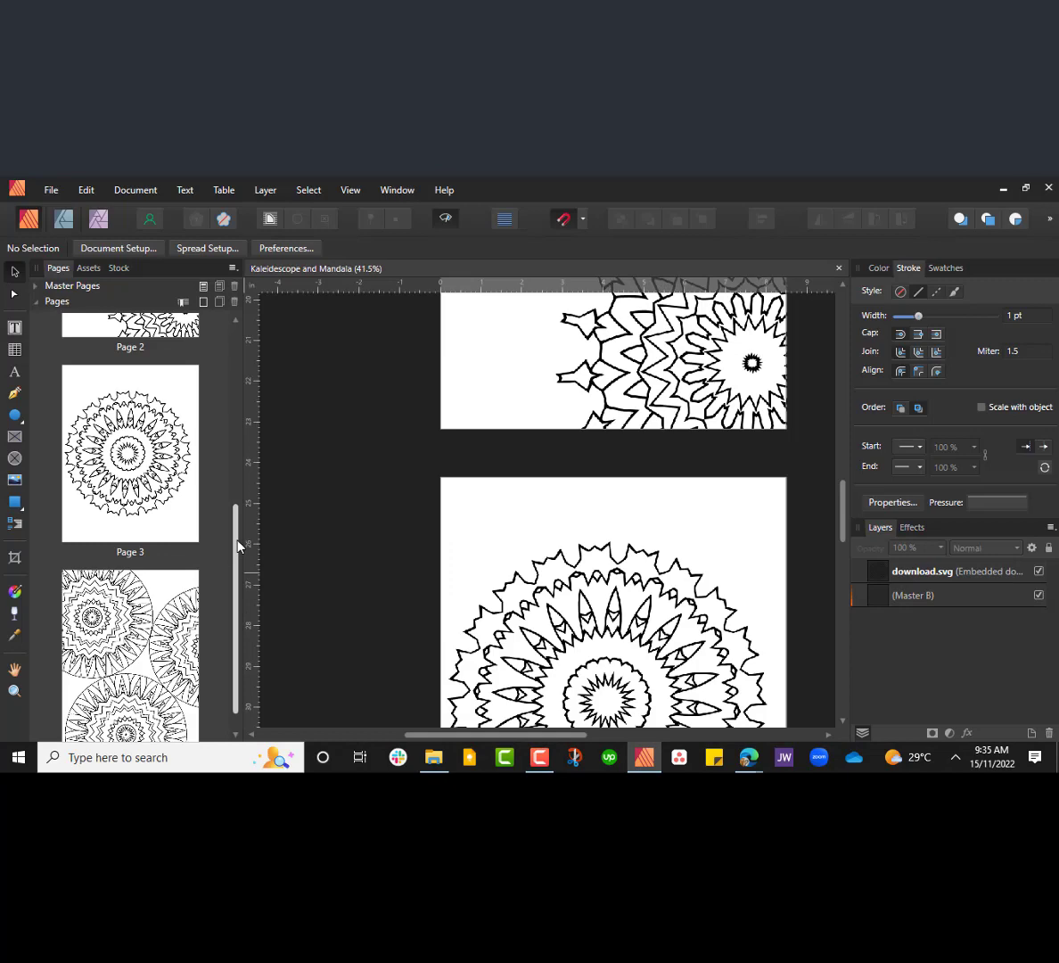
pyautogui.scroll(10, 572, 577)
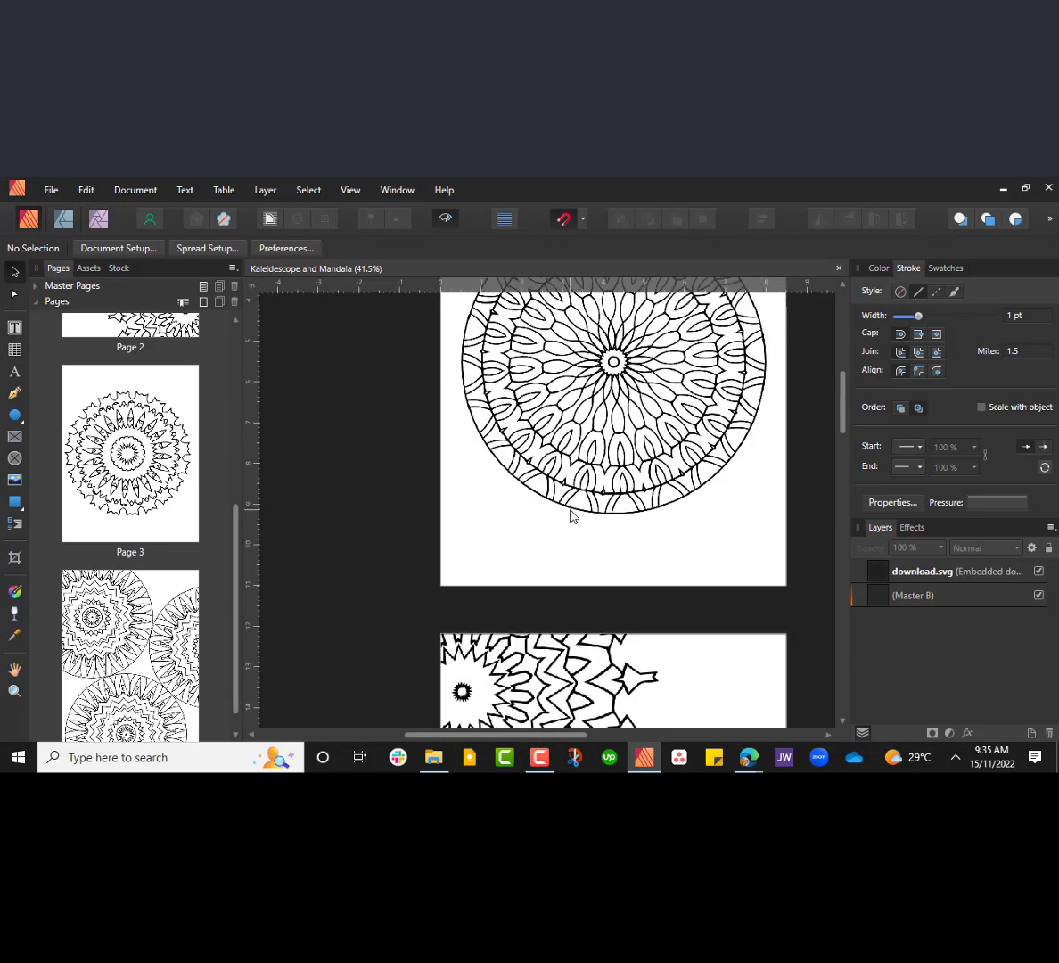
pyautogui.scroll(2, 571, 515)
pyautogui.scroll(-1, 236, 560)
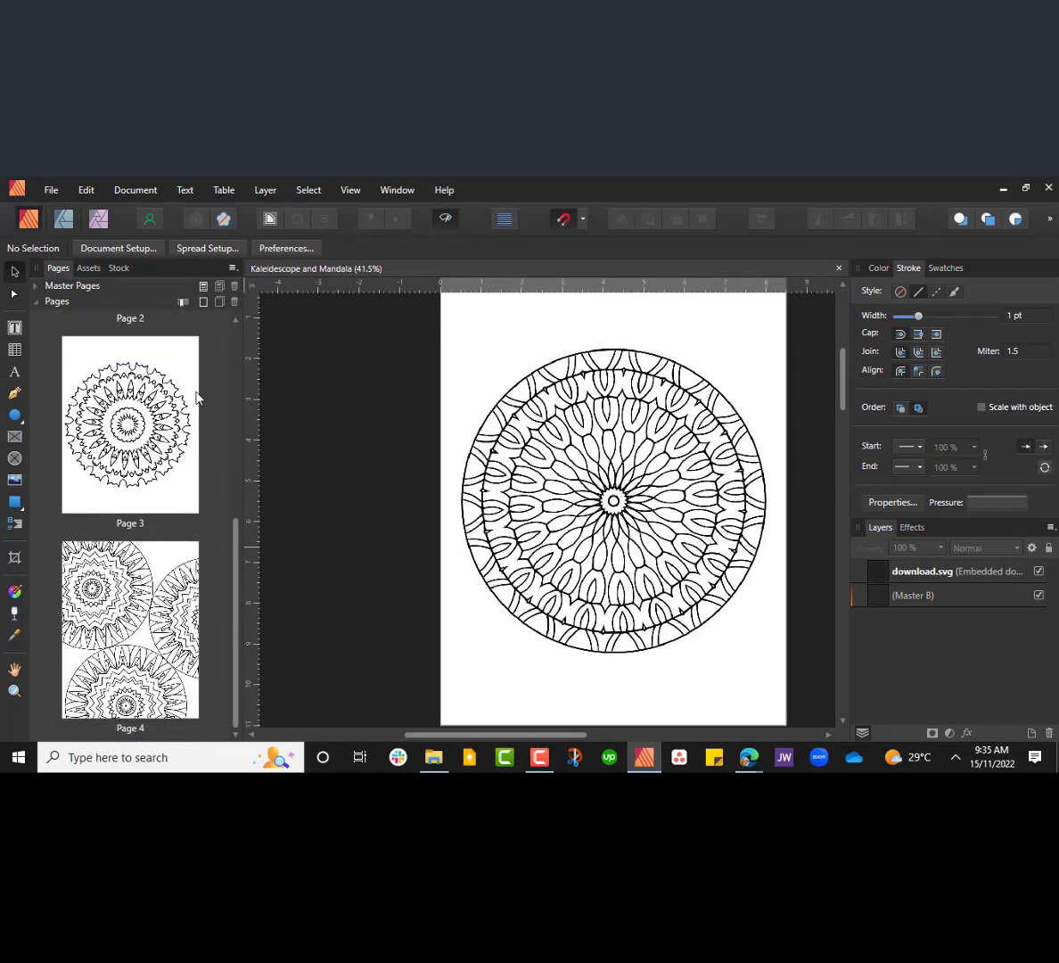
pyautogui.click(206, 304)
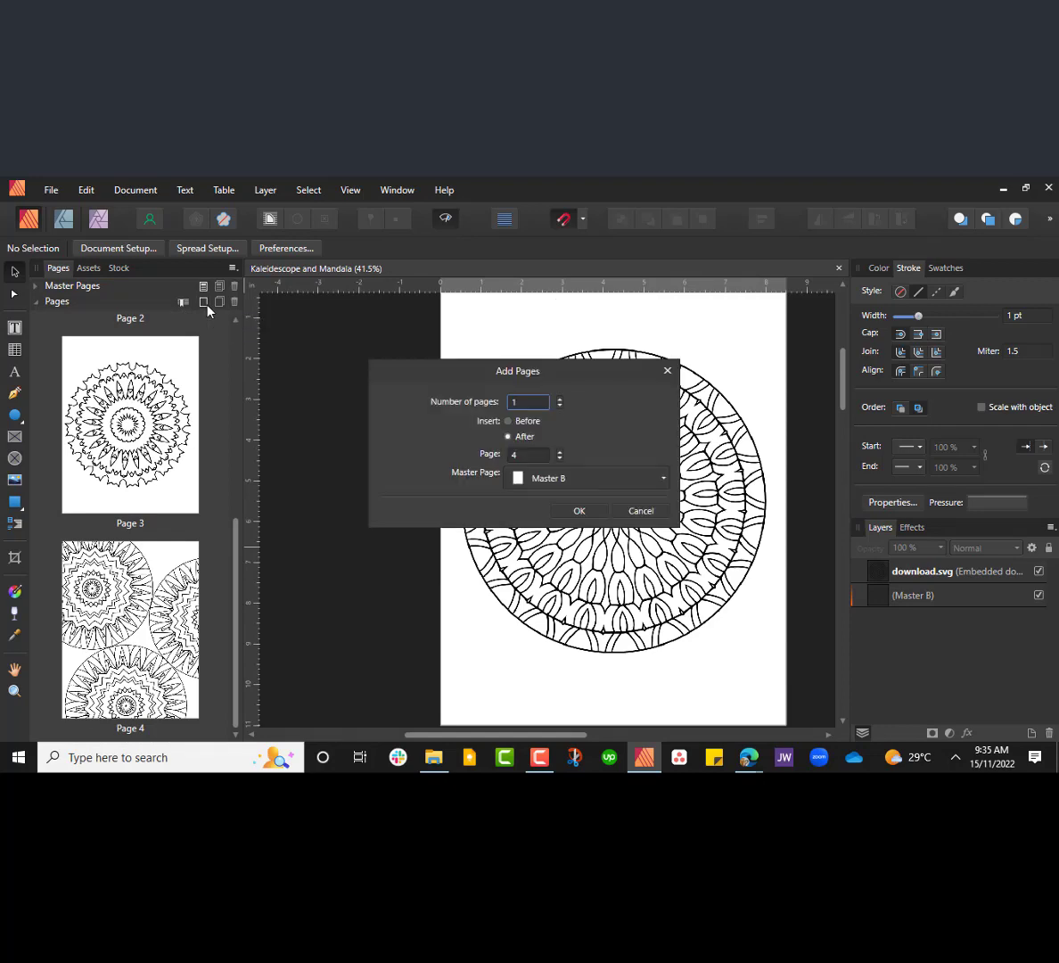
pyautogui.doubleClick(522, 403)
pyautogui.click(575, 509)
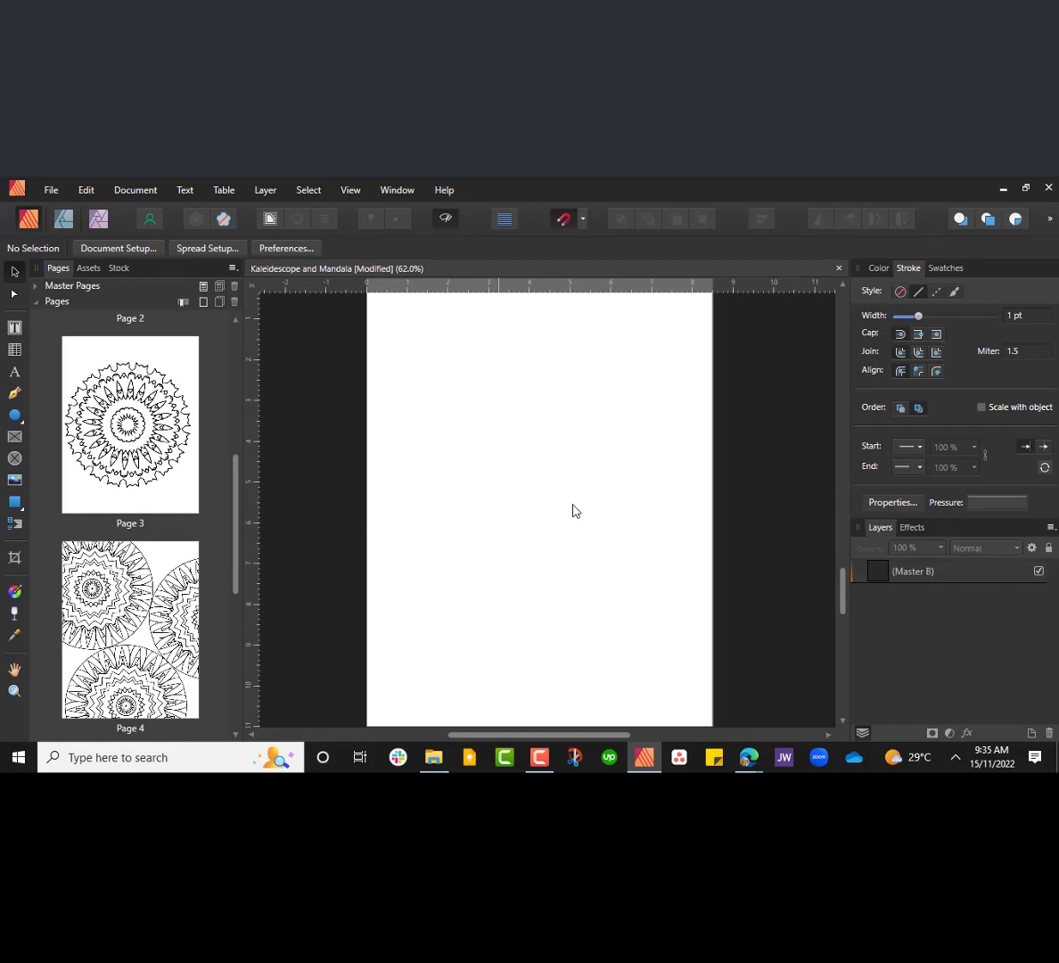
# - Place download_4.svg from the Downloads folder on the blank page after page 4, sized nearly to the page width
pyautogui.scroll(10, 573, 510)
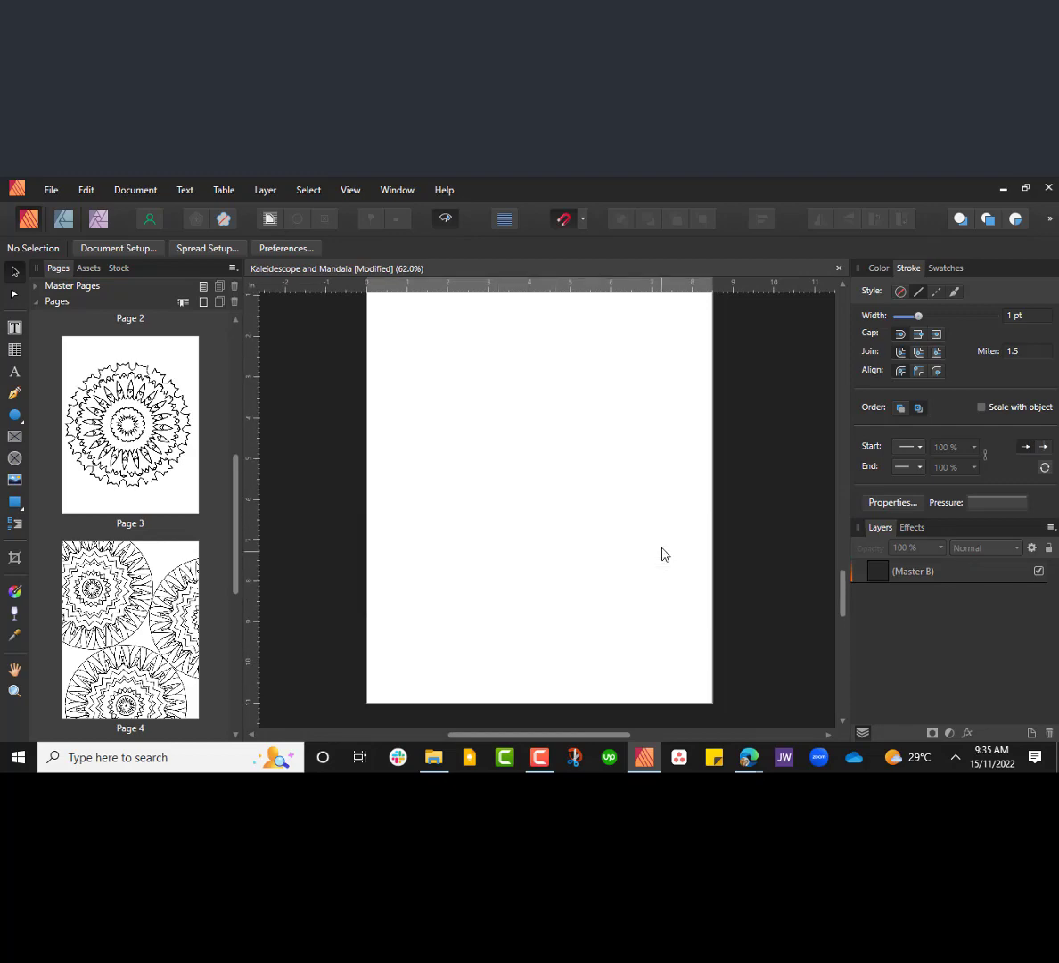
pyautogui.scroll(-5, 683, 576)
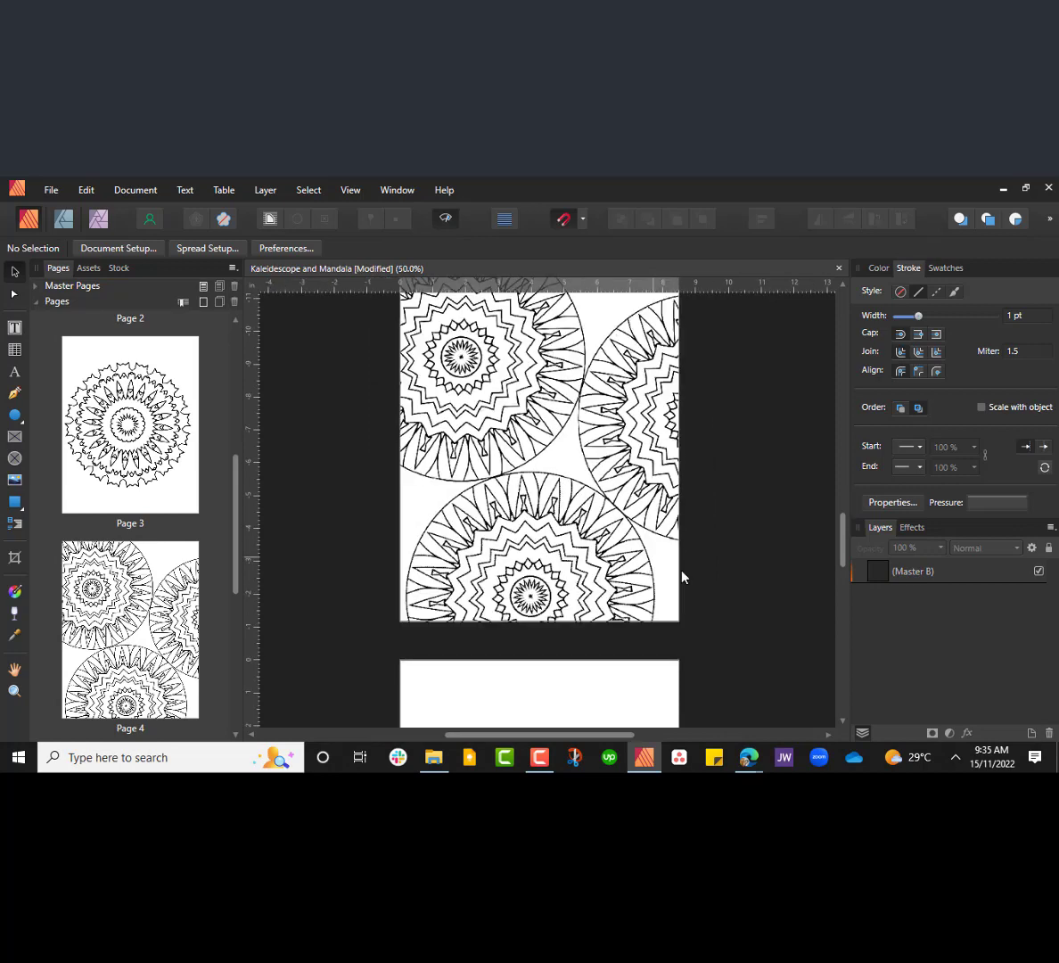
pyautogui.scroll(-2, 683, 576)
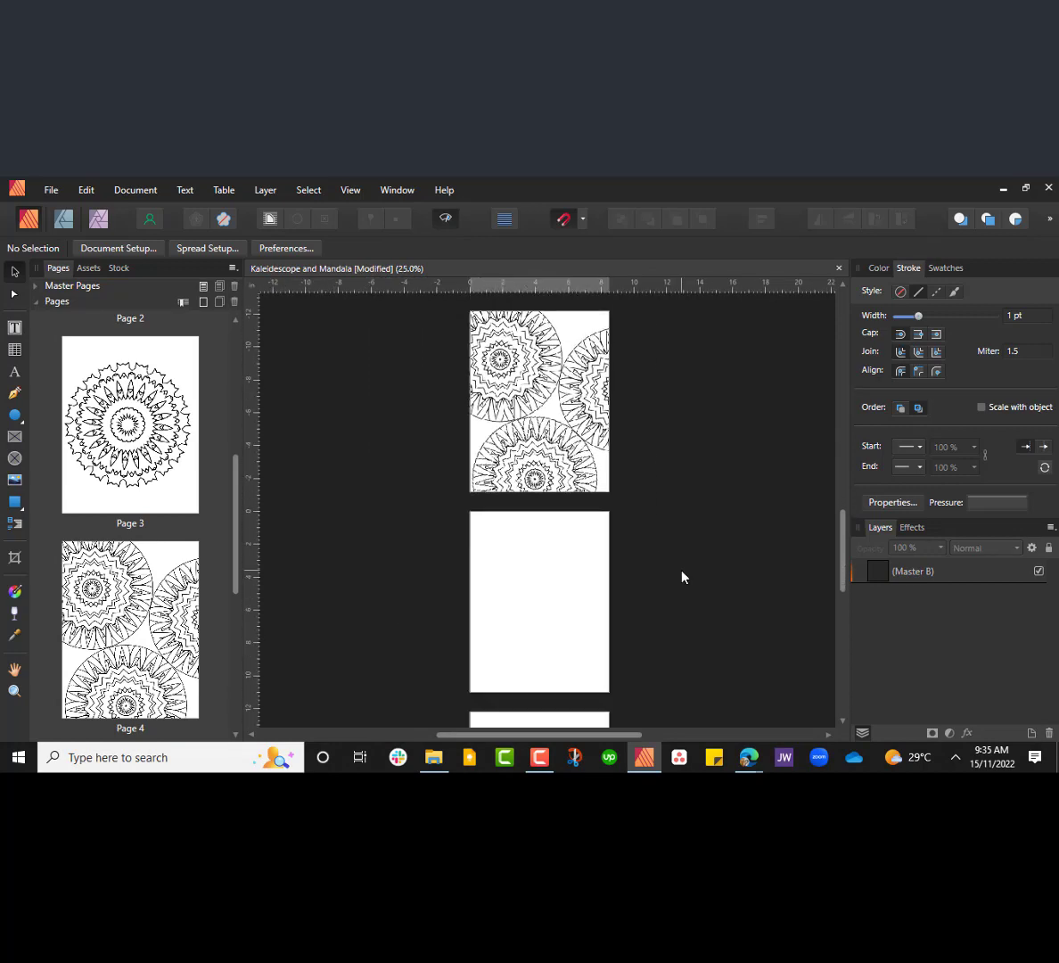
pyautogui.scroll(3, 683, 576)
pyautogui.scroll(-3, 683, 577)
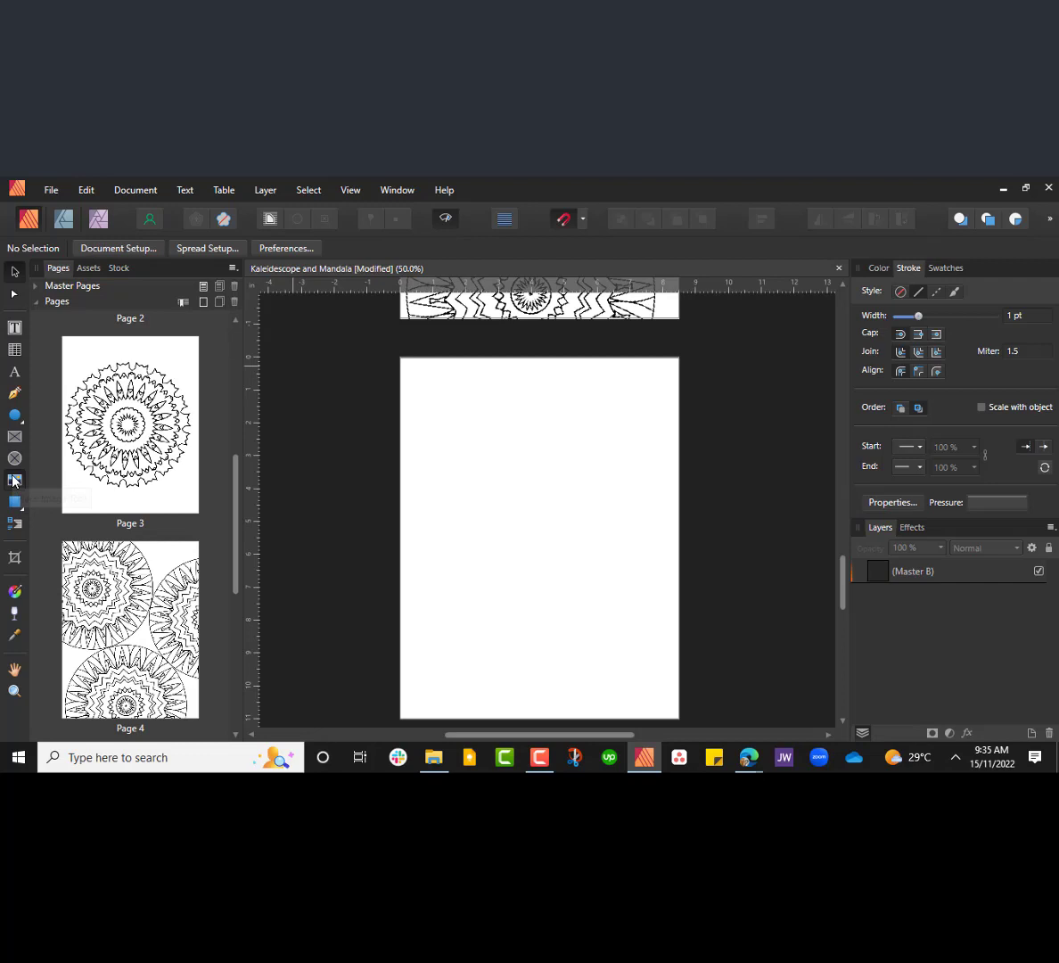
pyautogui.click(15, 430)
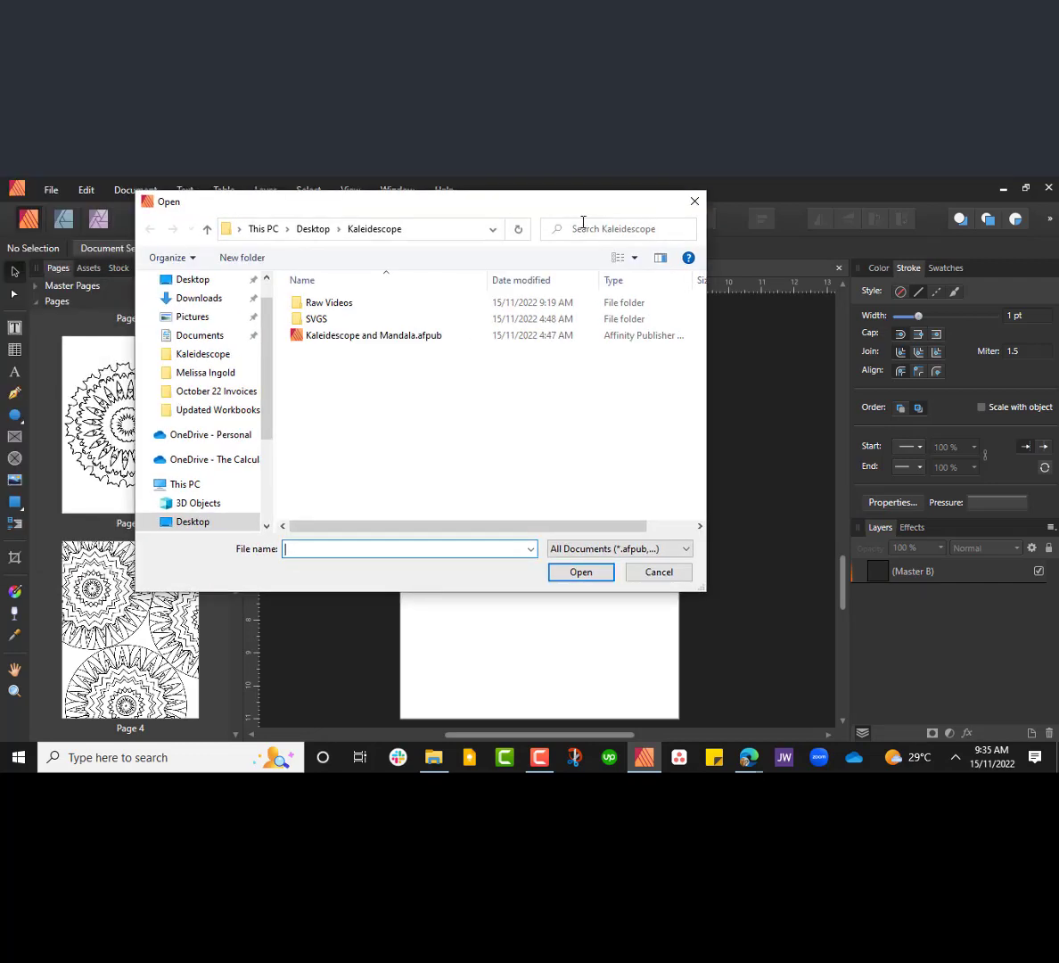
pyautogui.click(695, 205)
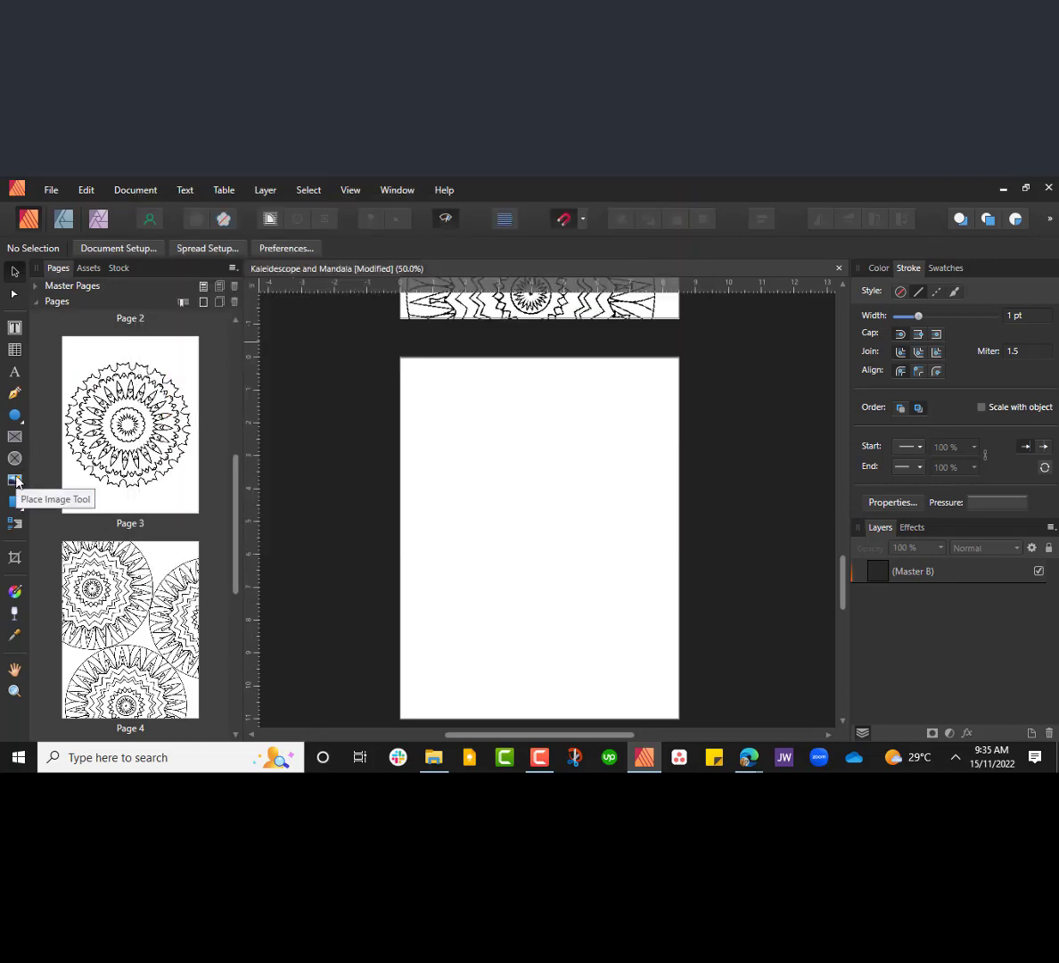
pyautogui.click(15, 481)
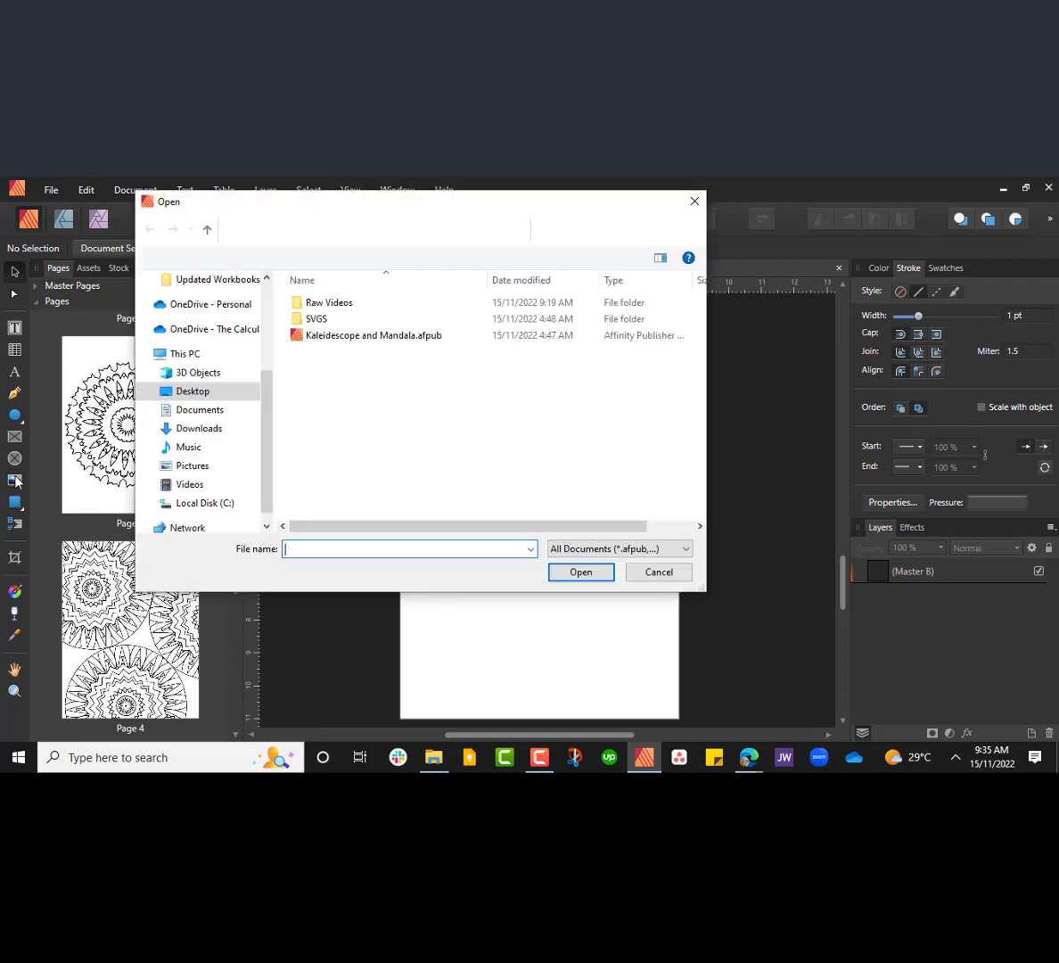
pyautogui.click(199, 432)
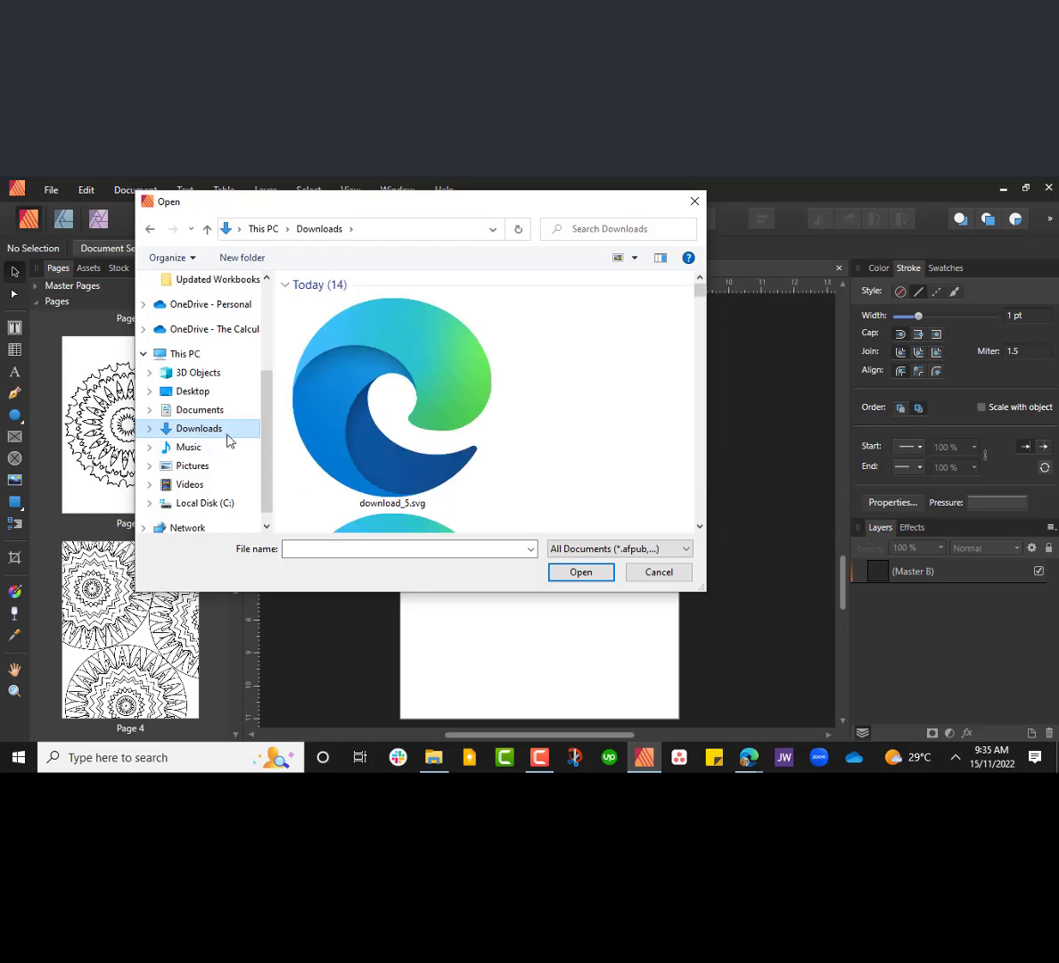
pyautogui.scroll(-2, 497, 402)
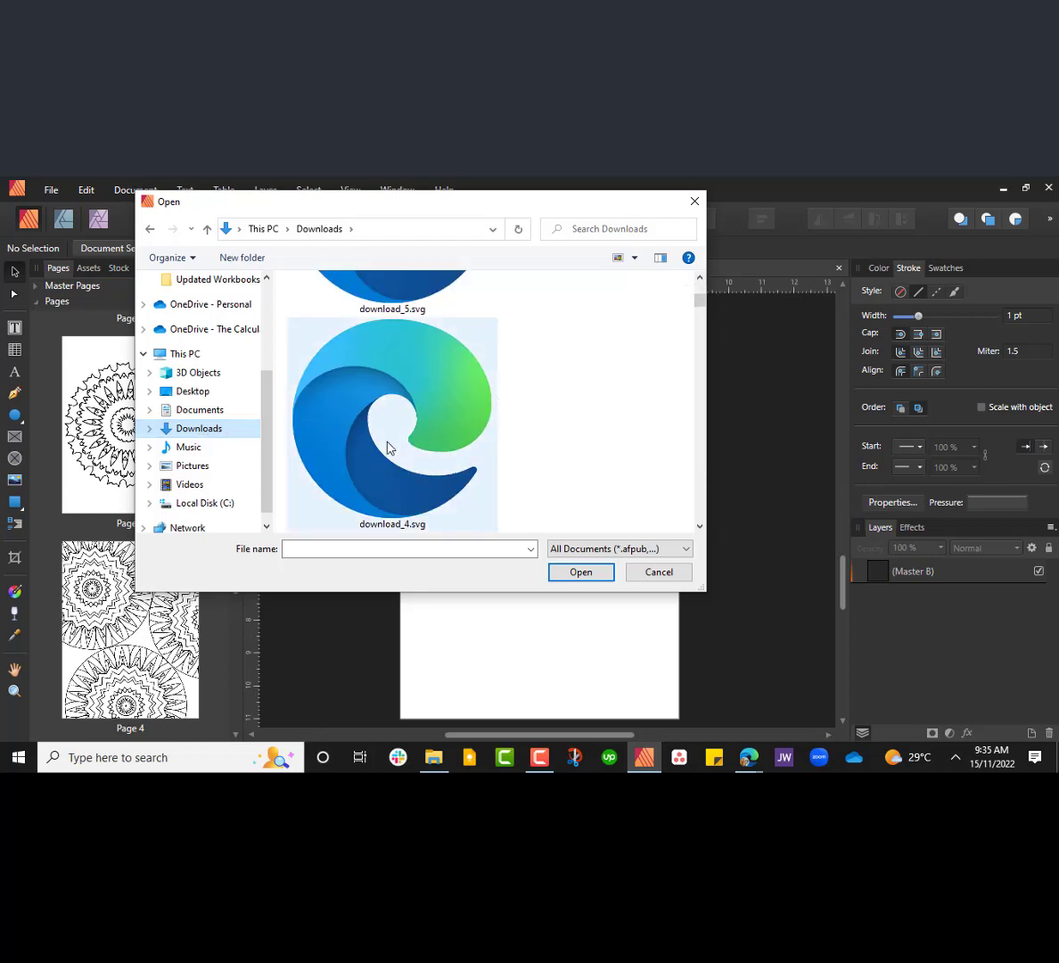
pyautogui.click(385, 445)
pyautogui.click(588, 574)
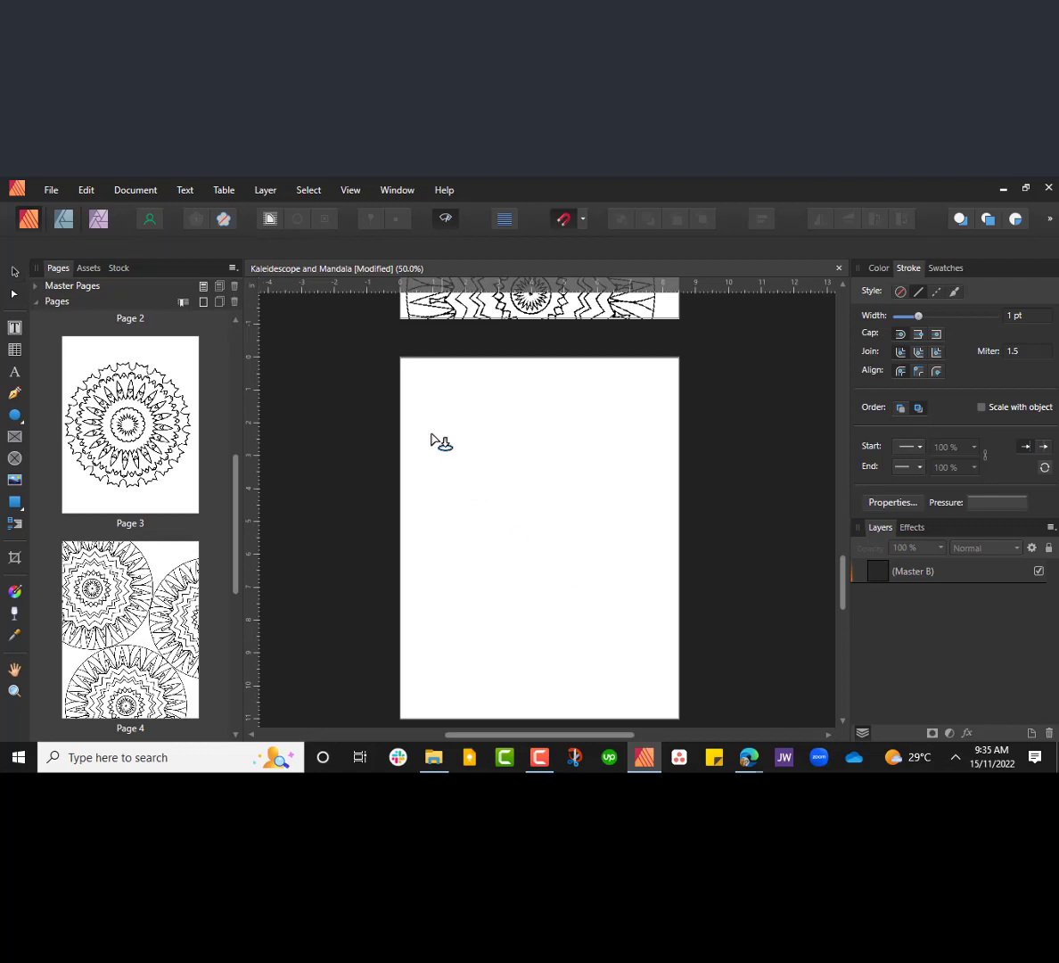
pyautogui.moveTo(423, 396)
pyautogui.mouseDown()
pyautogui.moveTo(518, 487)
pyautogui.moveTo(608, 610)
pyautogui.moveTo(533, 517)
pyautogui.mouseUp()
pyautogui.moveTo(468, 462); pyautogui.dragTo(588, 625)
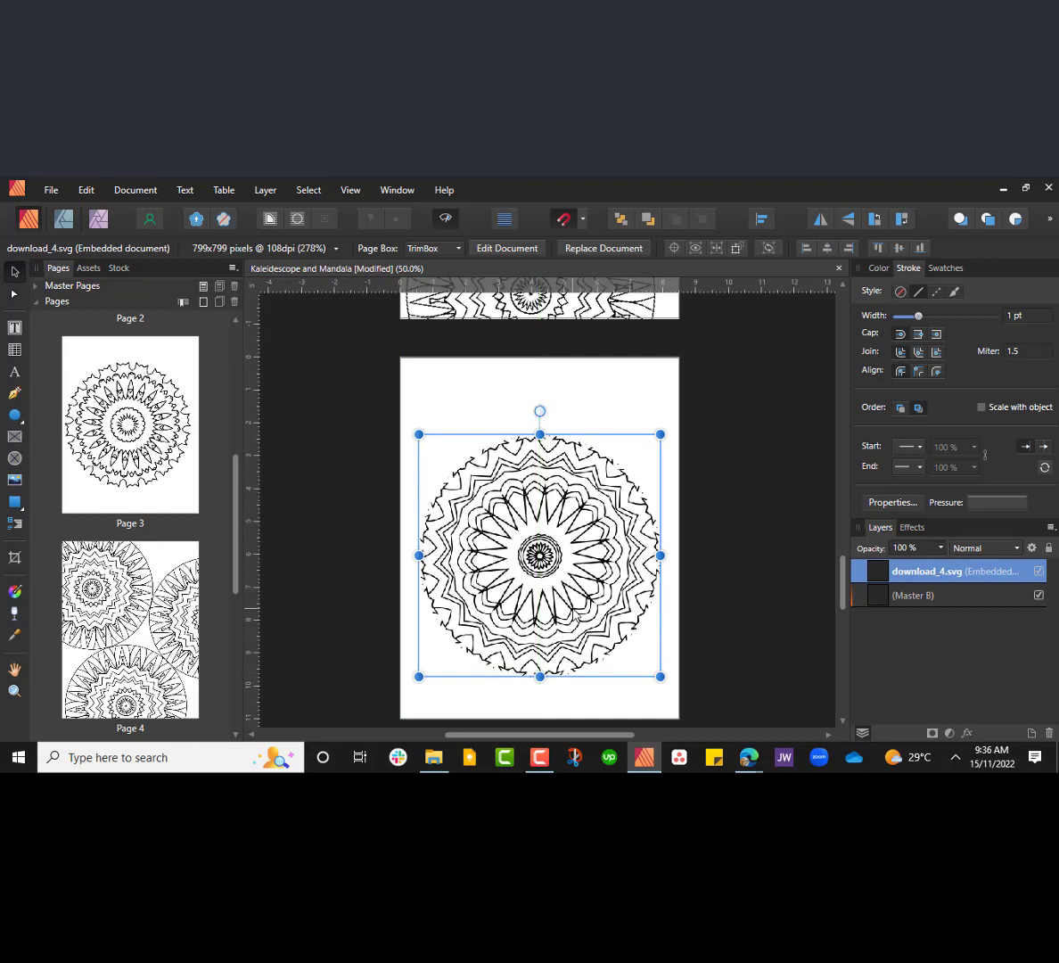
# - Examine the line quality of the placed mandala up close, from its centre to its outer edge
pyautogui.hotkey('ctrl', '+')
pyautogui.hotkey('ctrl', '+')
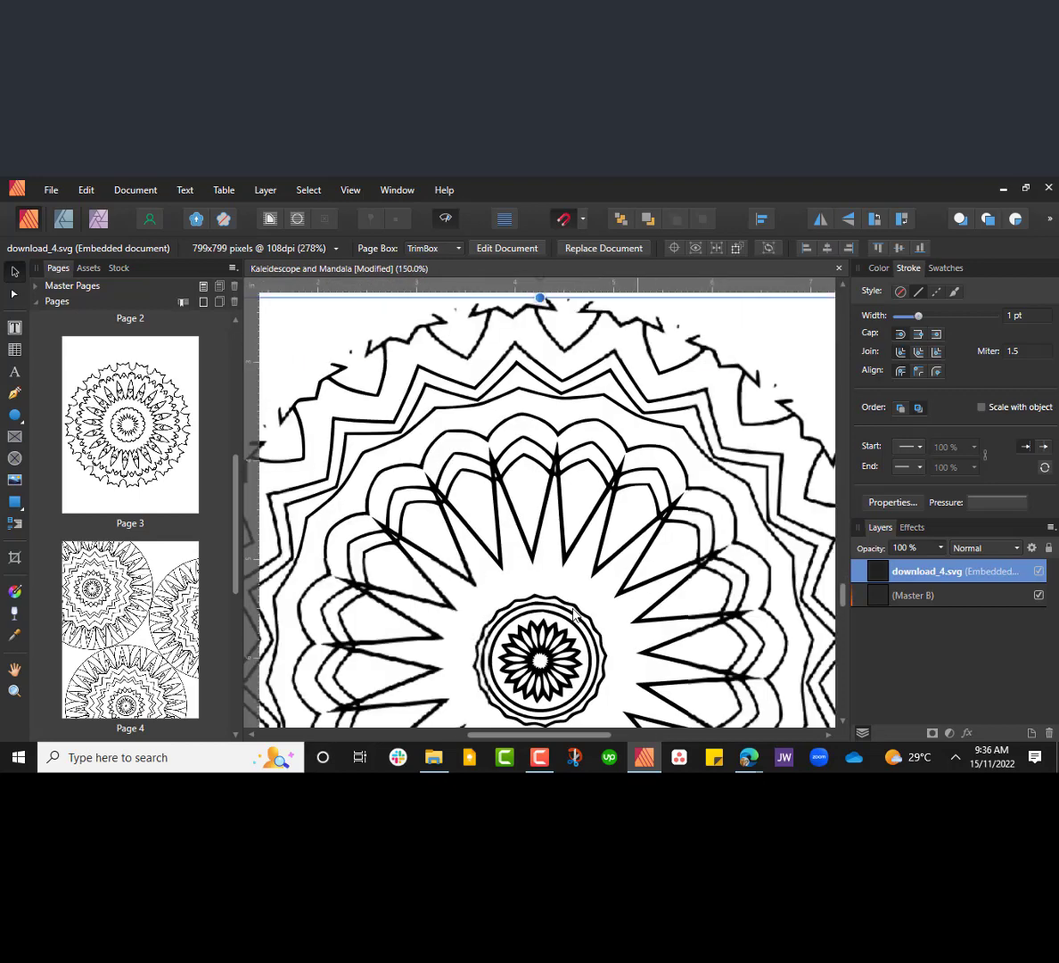
pyautogui.hotkey('ctrl', '+')
pyautogui.hotkey('ctrl', '+')
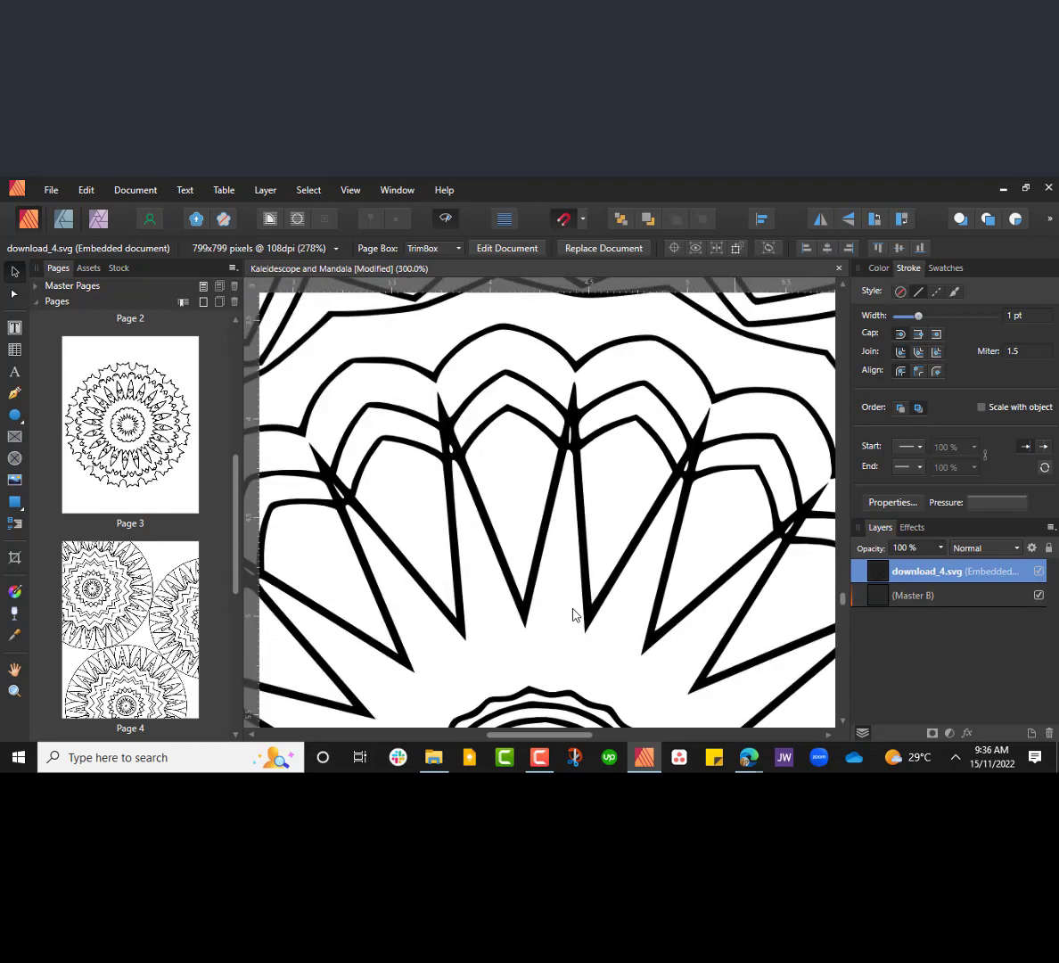
pyautogui.scroll(-6, 573, 615)
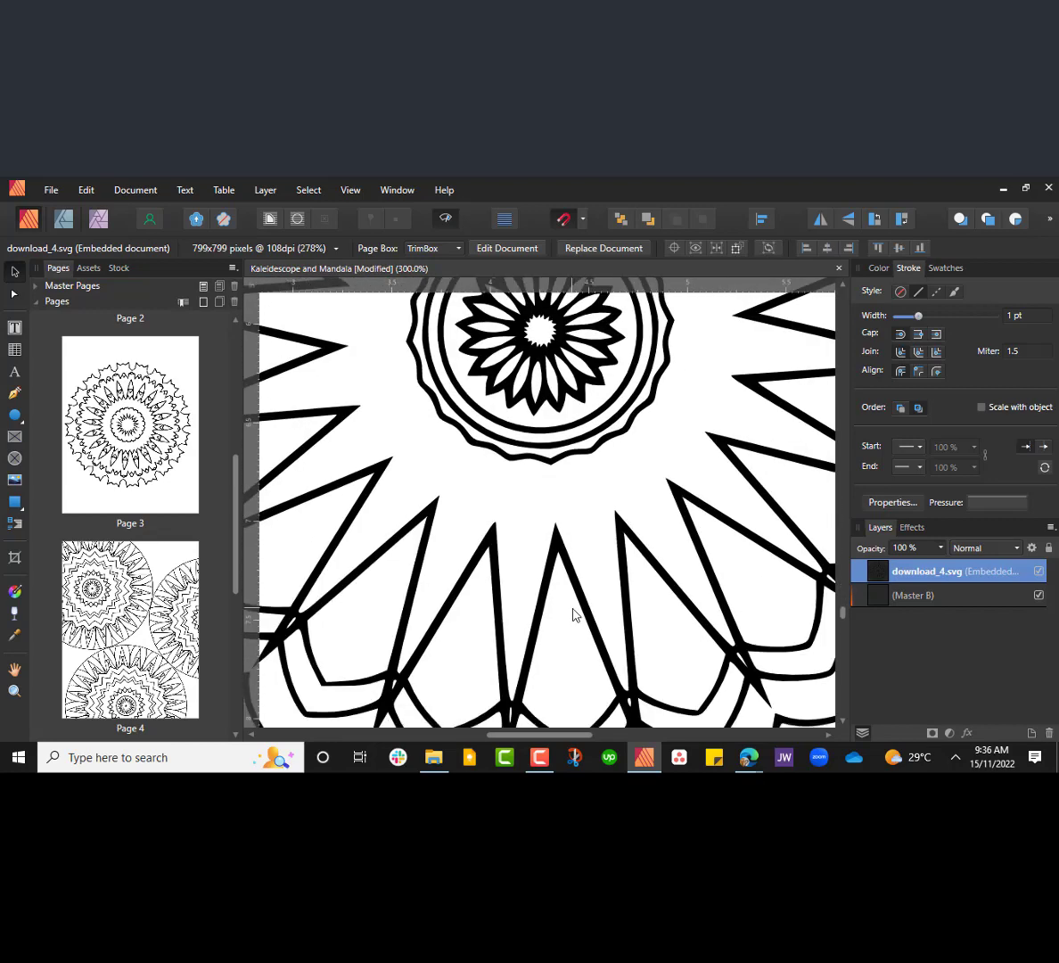
pyautogui.hotkey('ctrl', '-')
pyautogui.hotkey('ctrl', '-')
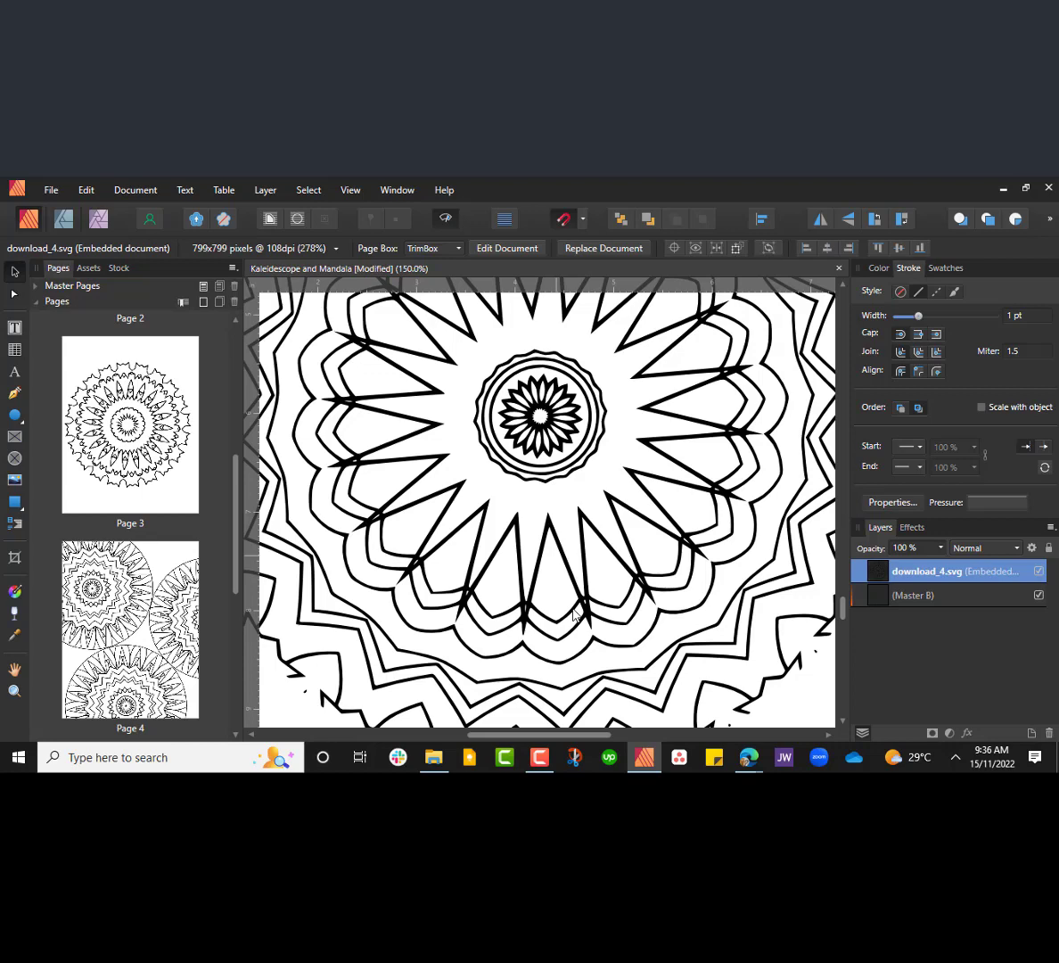
pyautogui.hotkey('ctrl', '-')
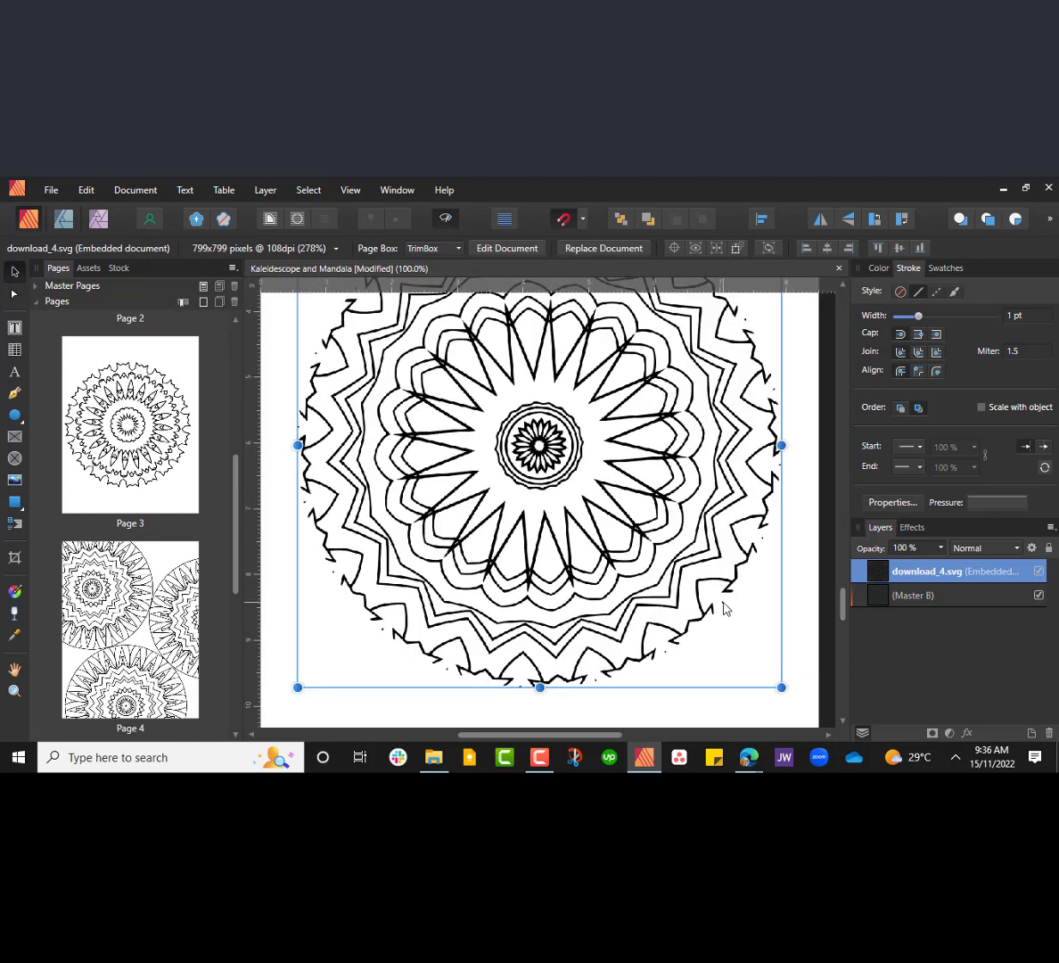
pyautogui.hotkey('ctrl', '-')
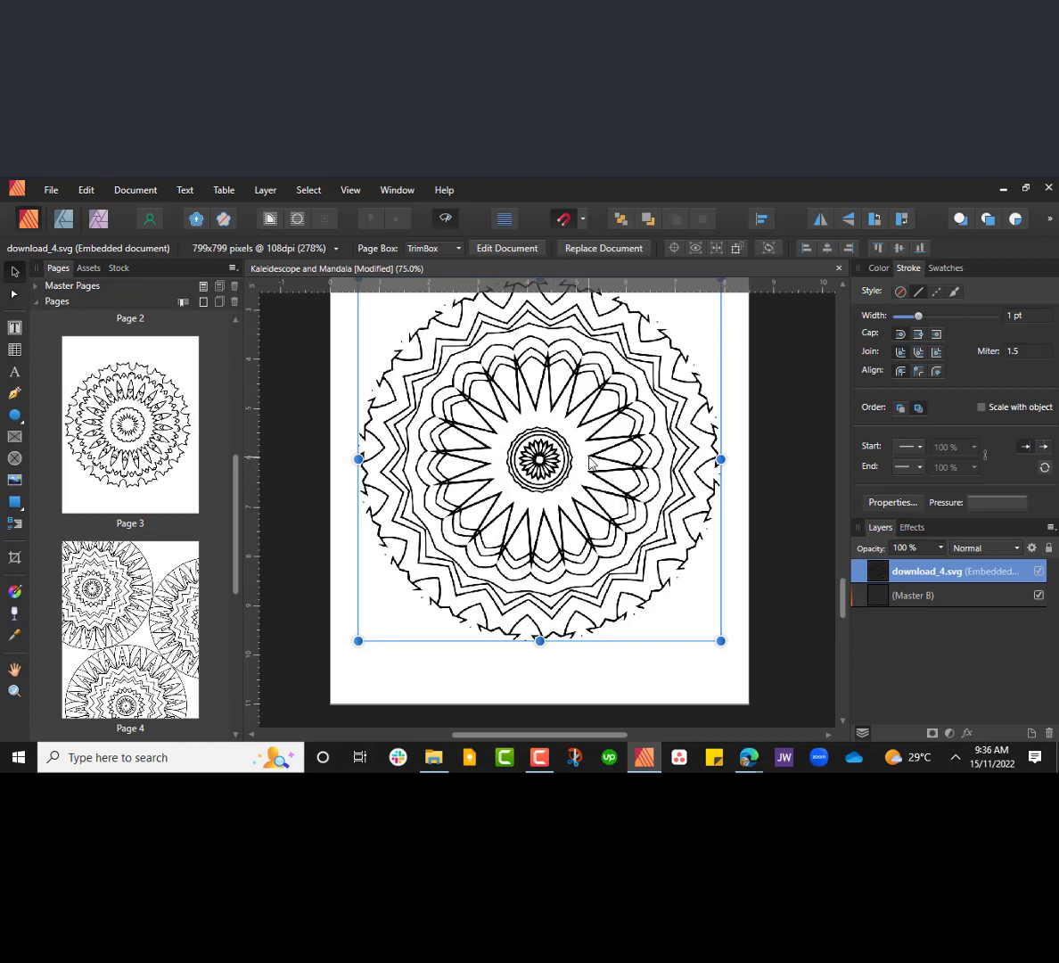
pyautogui.scroll(1, 589, 463)
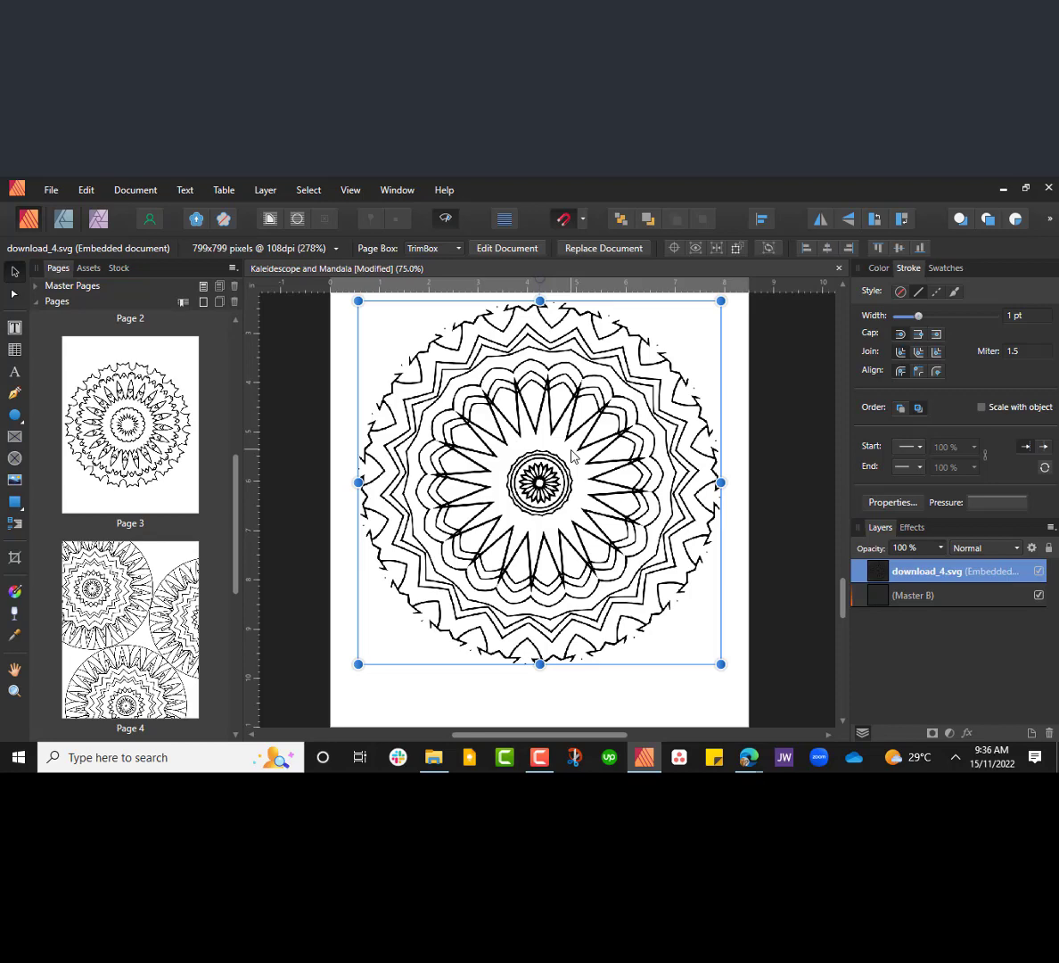
# - Open the embedded download_4.svg for editing and scale its layer down to about 764 px, keeping it centred on the canvas
pyautogui.doubleClick(572, 456)
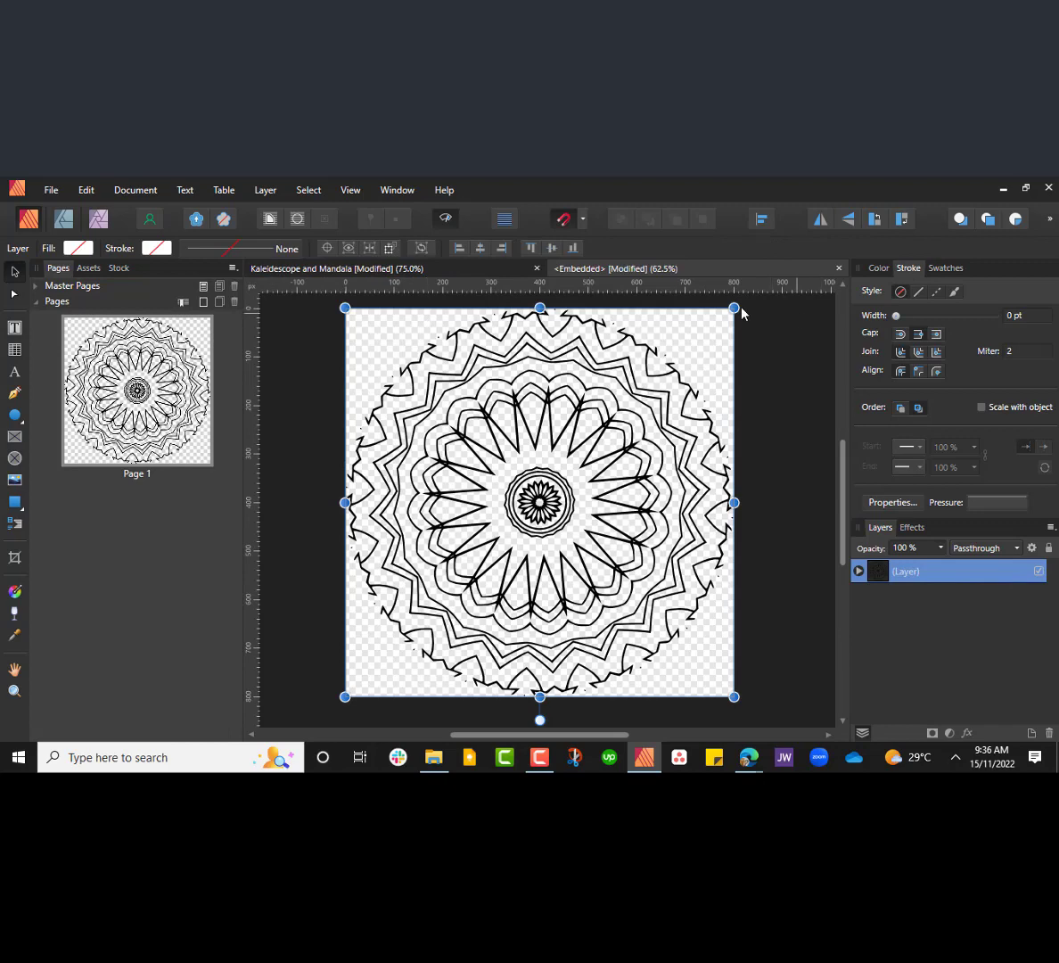
pyautogui.moveTo(732, 310); pyautogui.dragTo(725, 317)
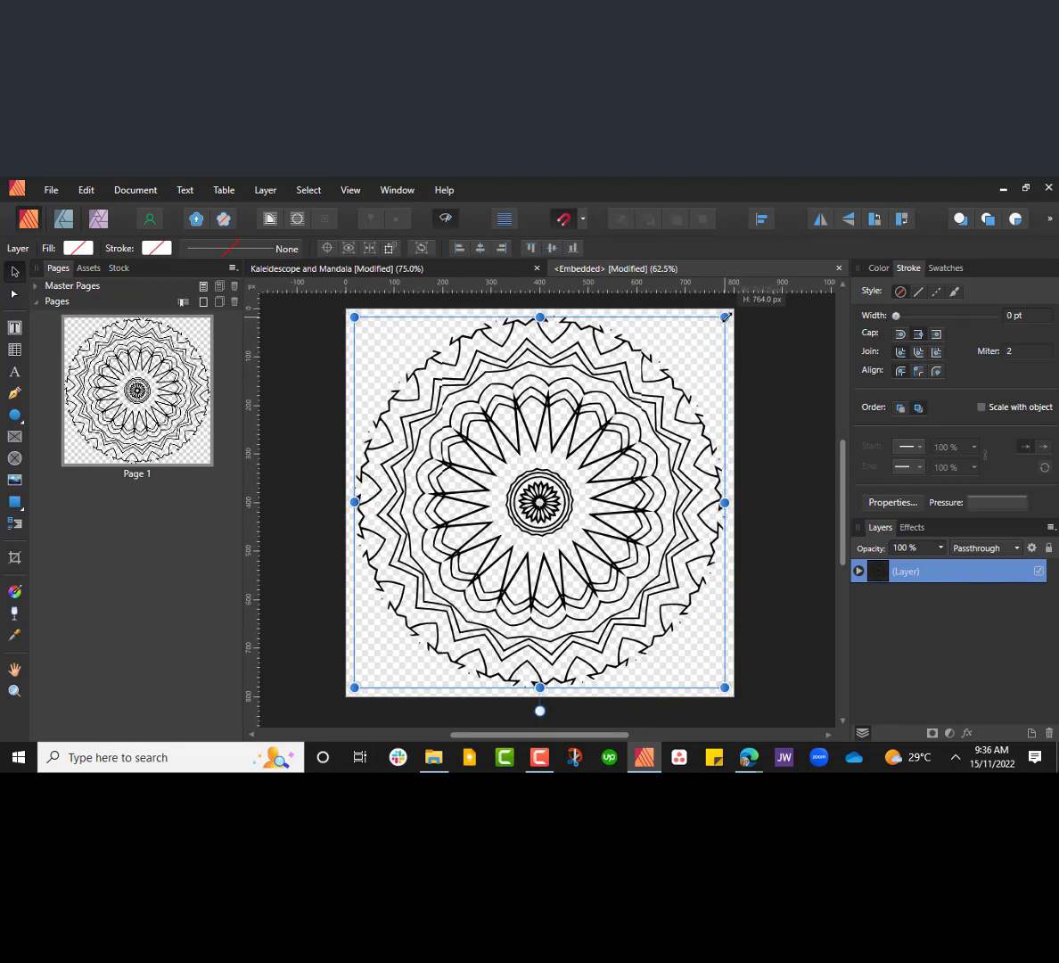
pyautogui.click(797, 461)
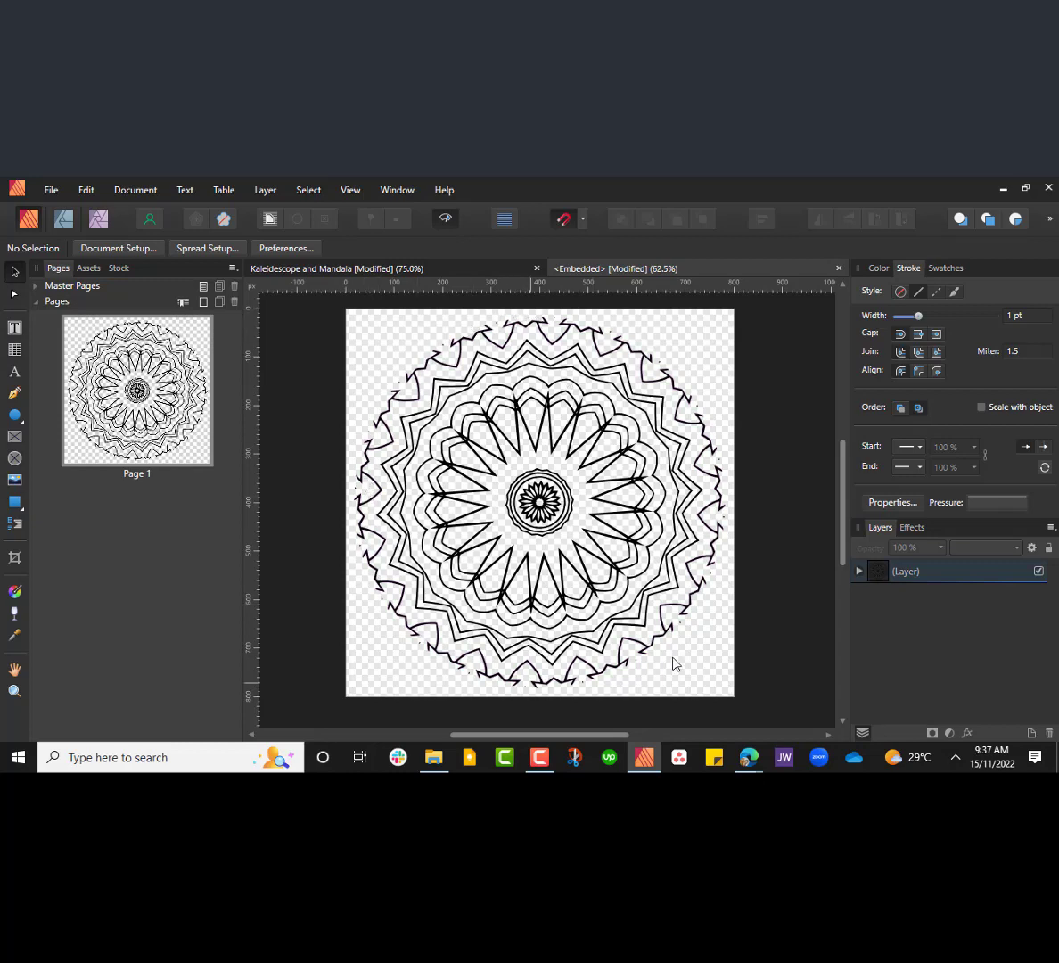
# - Draw a white circle over the mandala with the Ellipse Tool
pyautogui.click(16, 416)
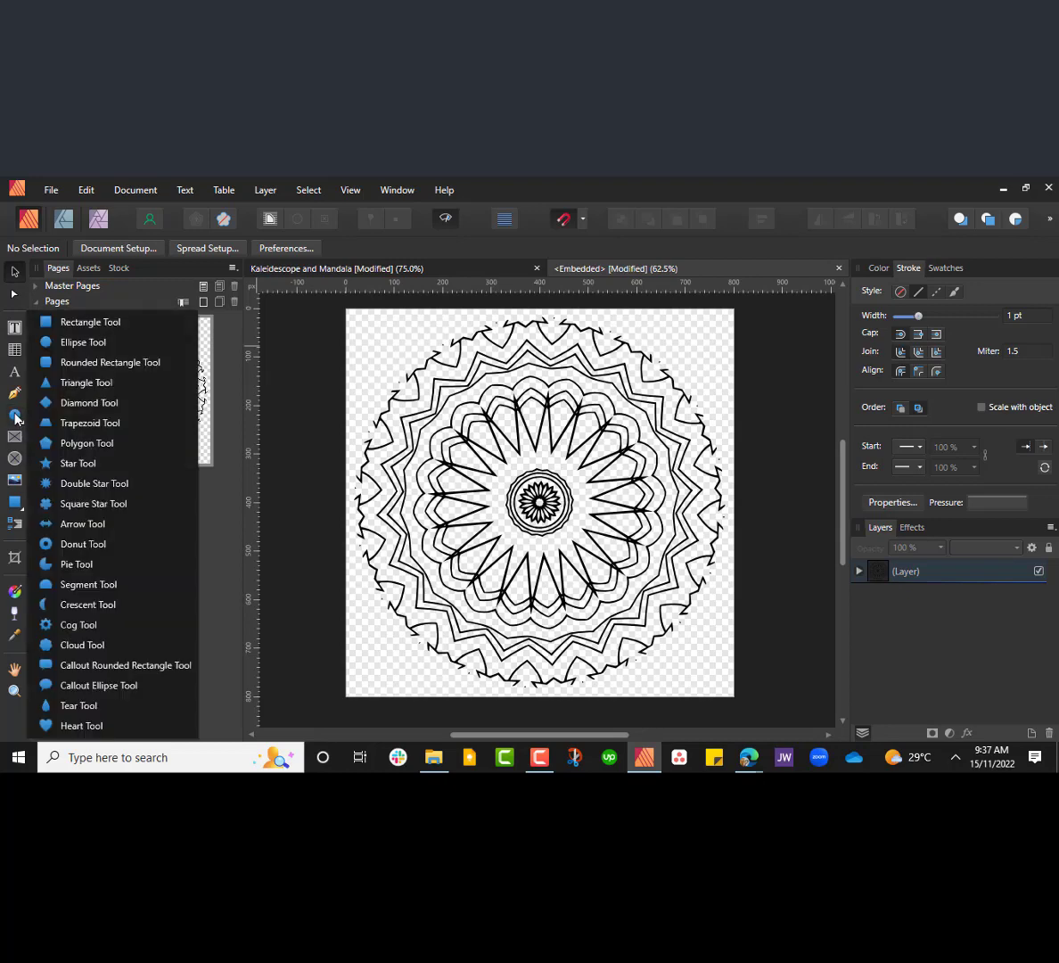
pyautogui.click(58, 343)
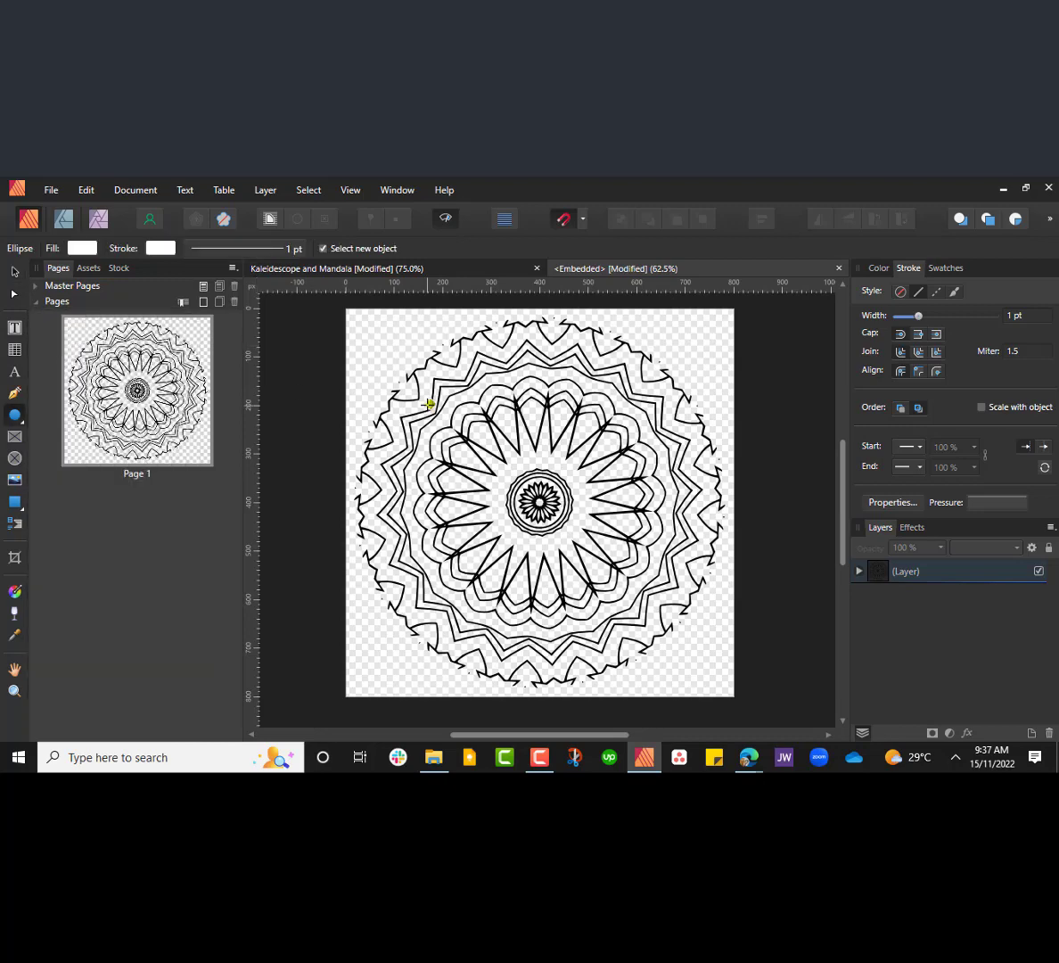
pyautogui.moveTo(407, 383); pyautogui.dragTo(722, 661)
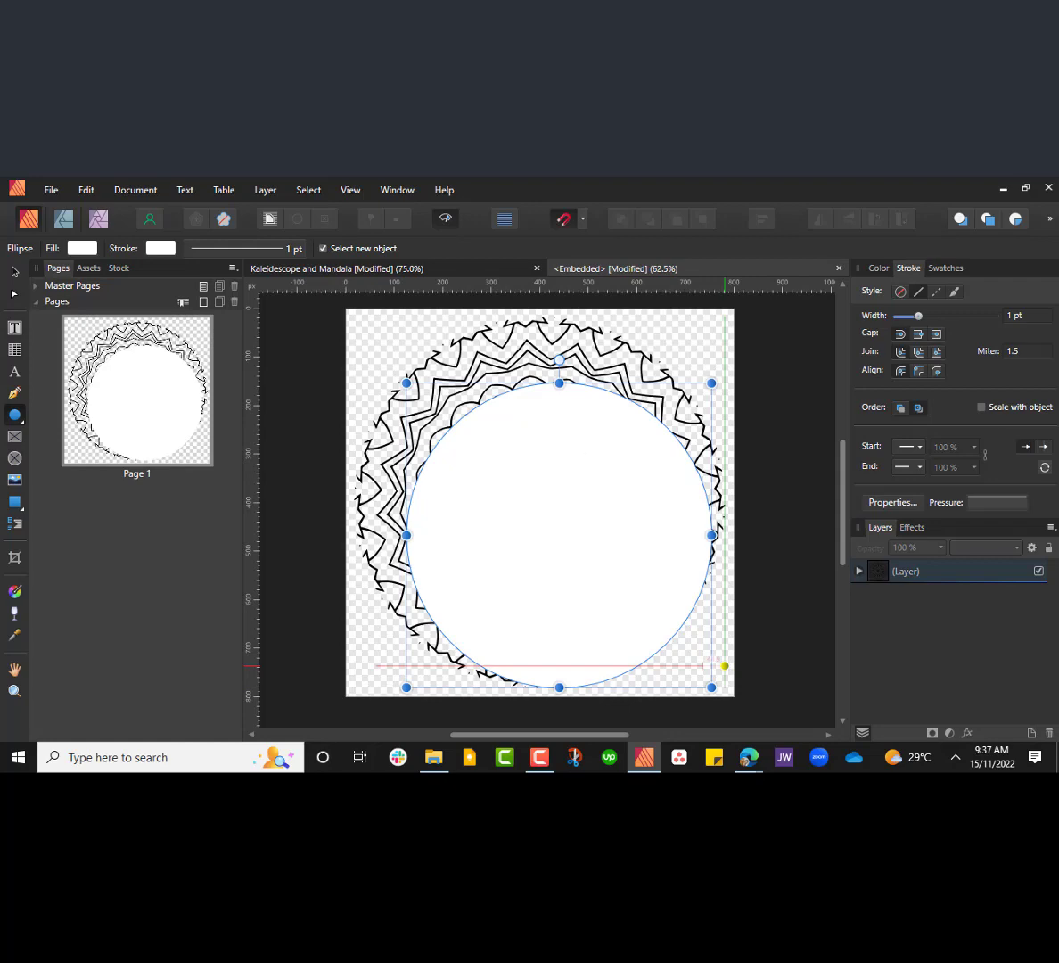
# - Move the circle toward the mandala's centre and enlarge it until it covers most of the design's outer edge
pyautogui.click(15, 271)
pyautogui.moveTo(603, 568); pyautogui.dragTo(545, 508)
pyautogui.moveTo(657, 642); pyautogui.dragTo(703, 686)
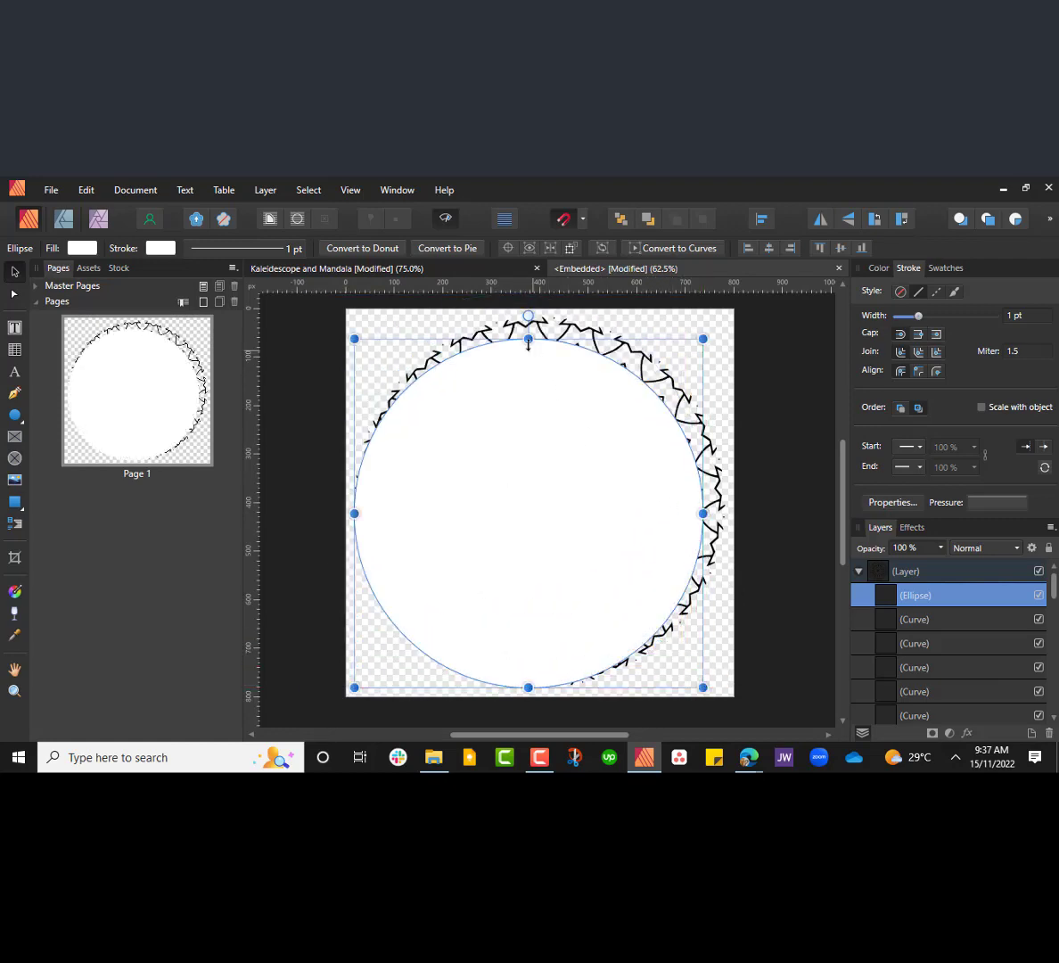
pyautogui.moveTo(529, 338); pyautogui.dragTo(530, 320)
pyautogui.moveTo(703, 502); pyautogui.dragTo(720, 508)
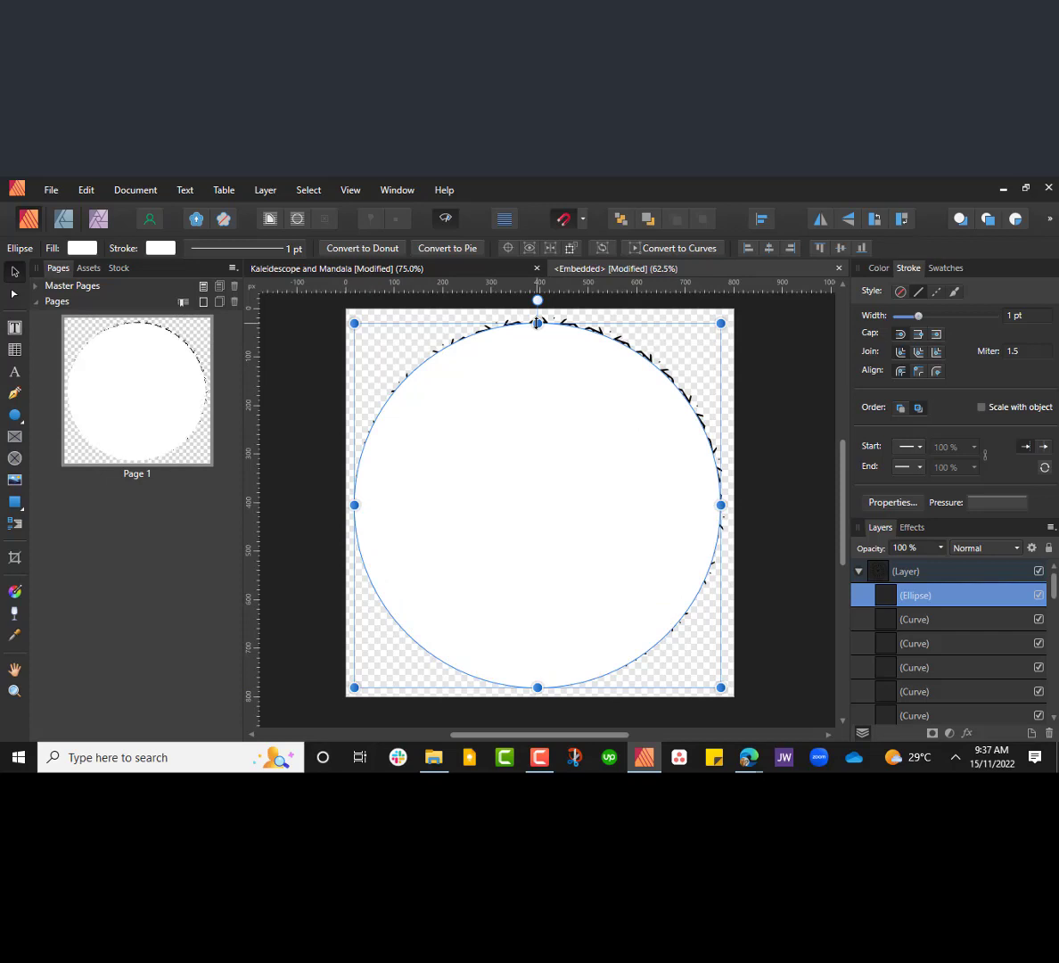
# - Fine-tune the circle's height and width so it fully covers the mandala's jagged outer edge
pyautogui.hotkey('ctrl', '+')
pyautogui.hotkey('ctrl', '+')
pyautogui.hotkey('ctrl', '-')
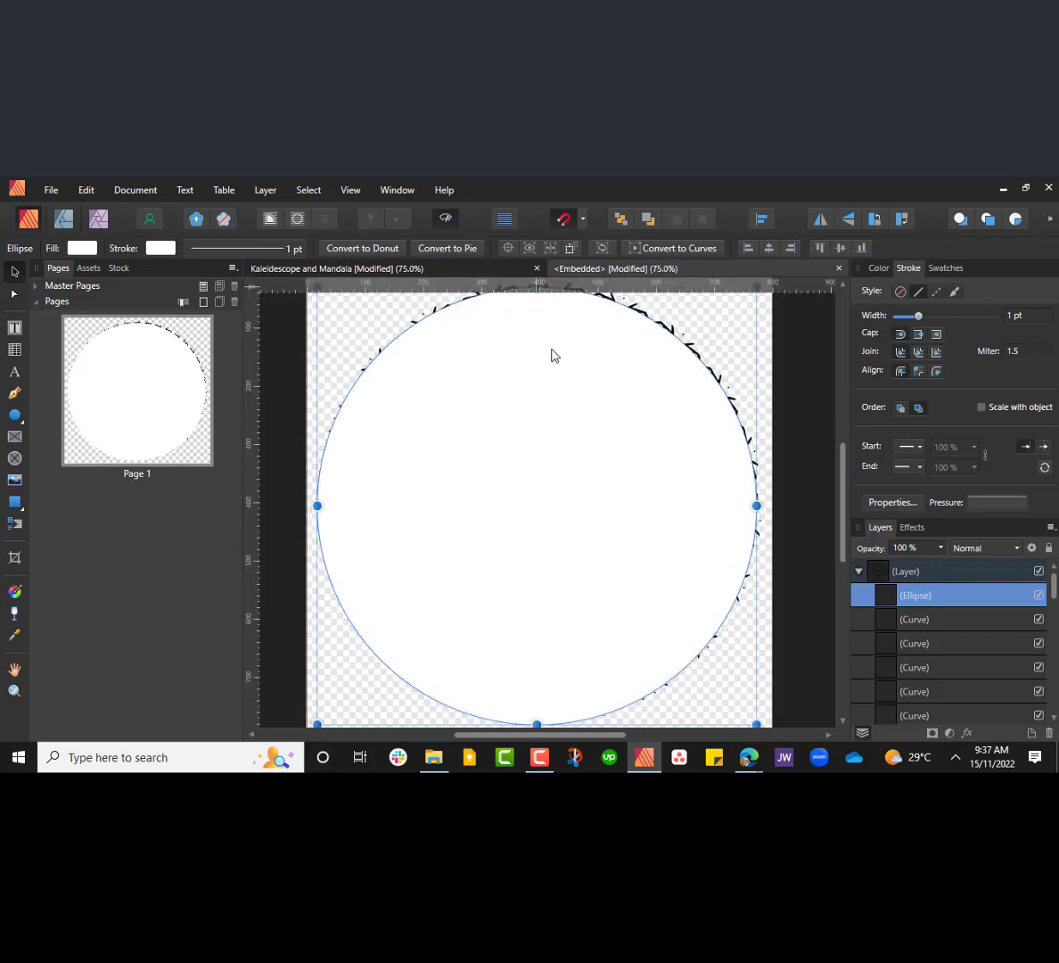
pyautogui.scroll(1, 536, 323)
pyautogui.moveTo(537, 333); pyautogui.dragTo(537, 327)
pyautogui.moveTo(759, 549); pyautogui.dragTo(764, 550)
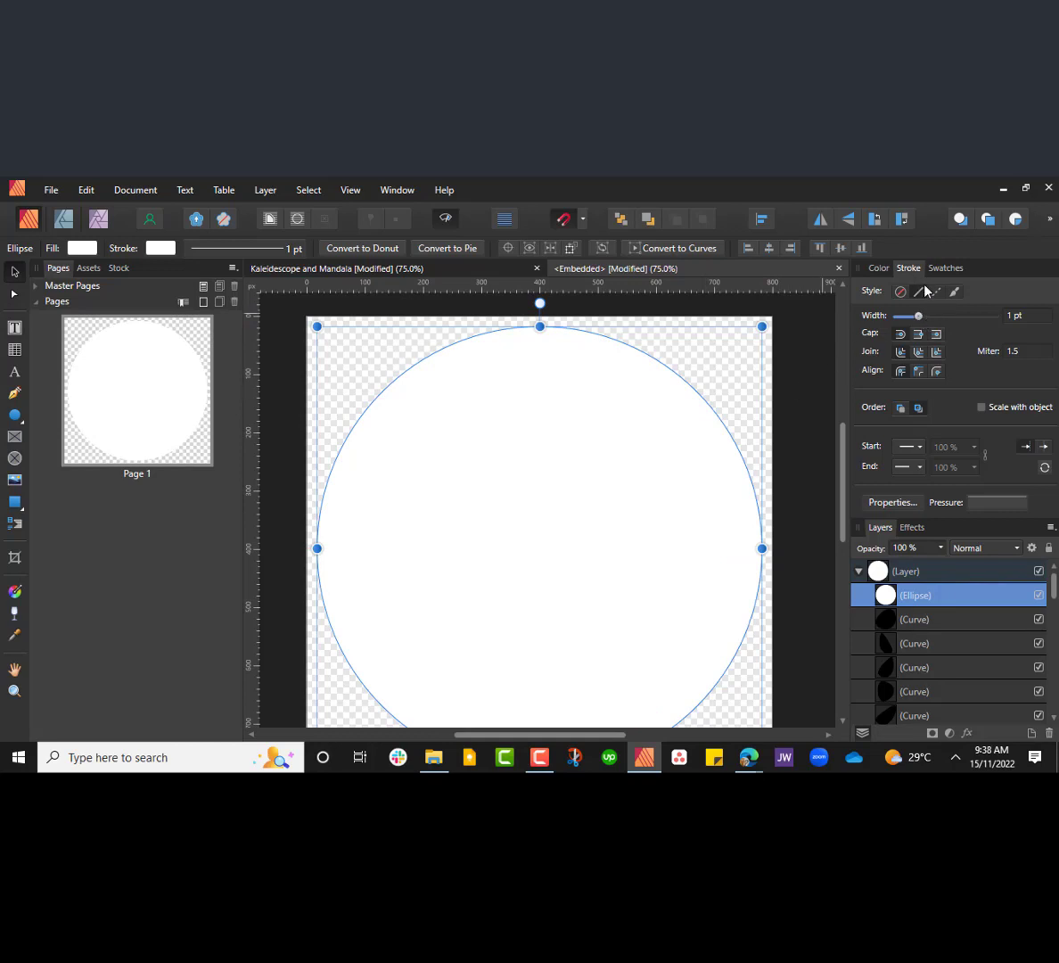
# - Remove the circle's fill and set its stroke colour to black
pyautogui.click(879, 269)
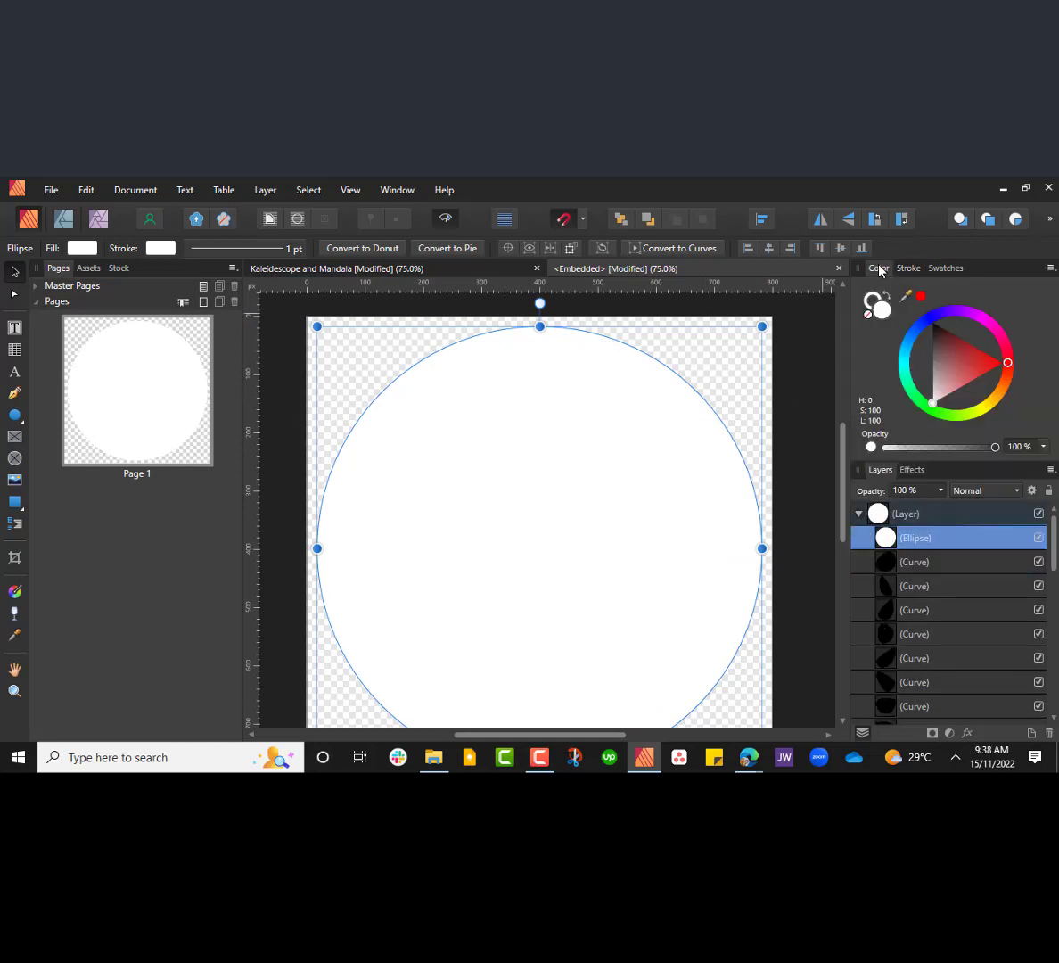
pyautogui.click(867, 314)
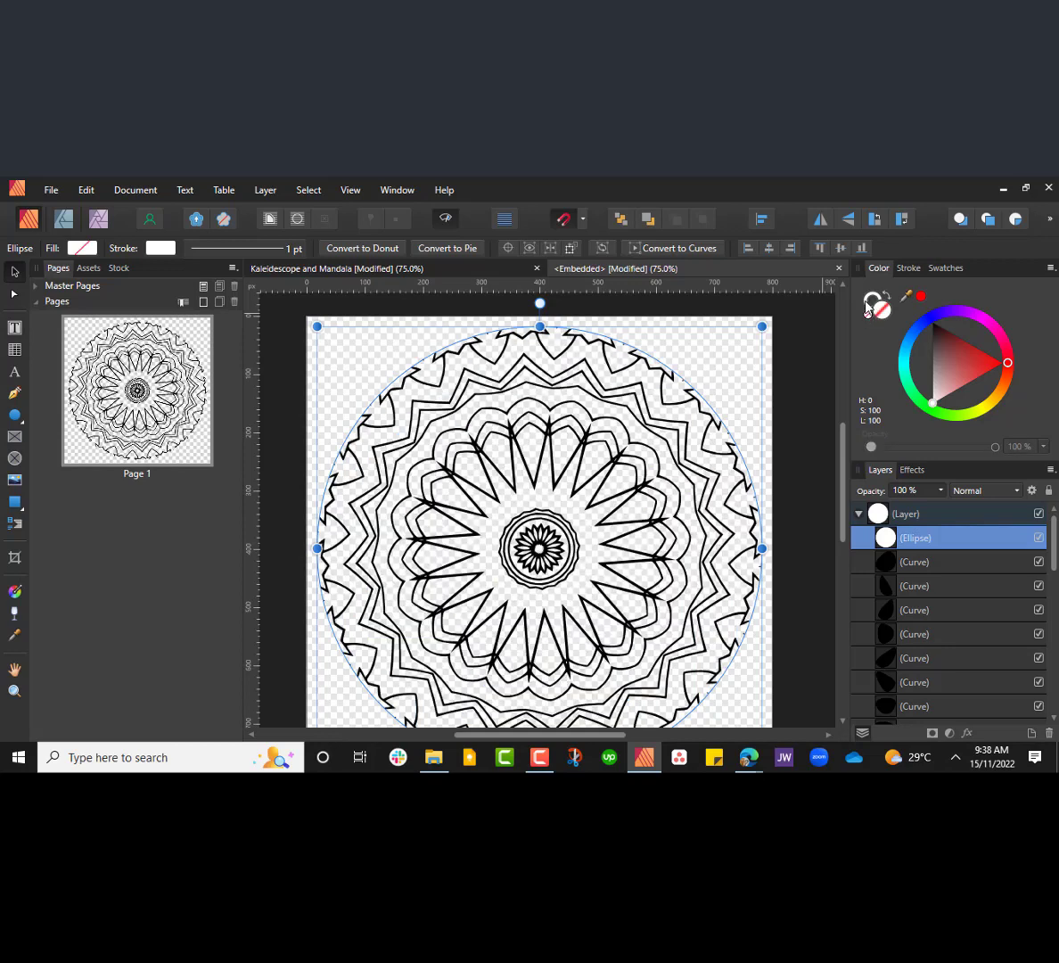
pyautogui.click(873, 306)
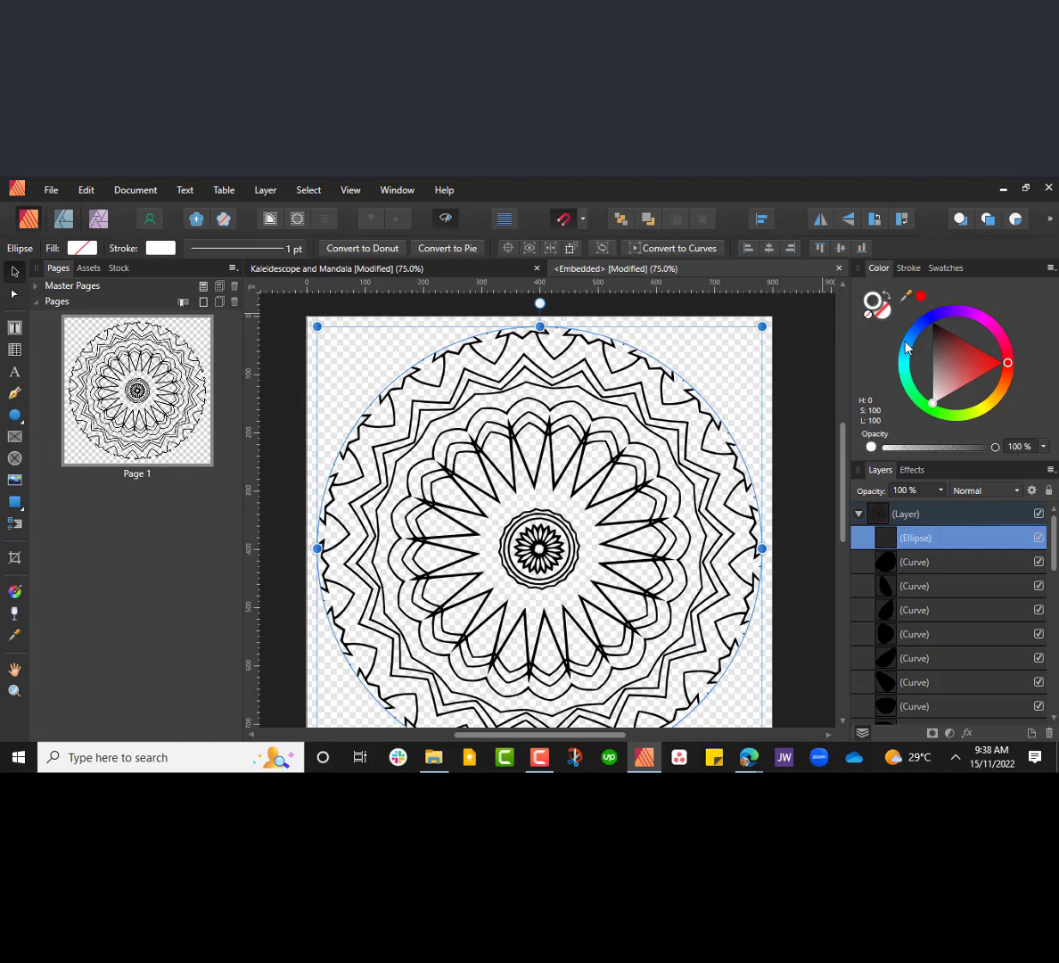
pyautogui.click(944, 351)
pyautogui.click(932, 322)
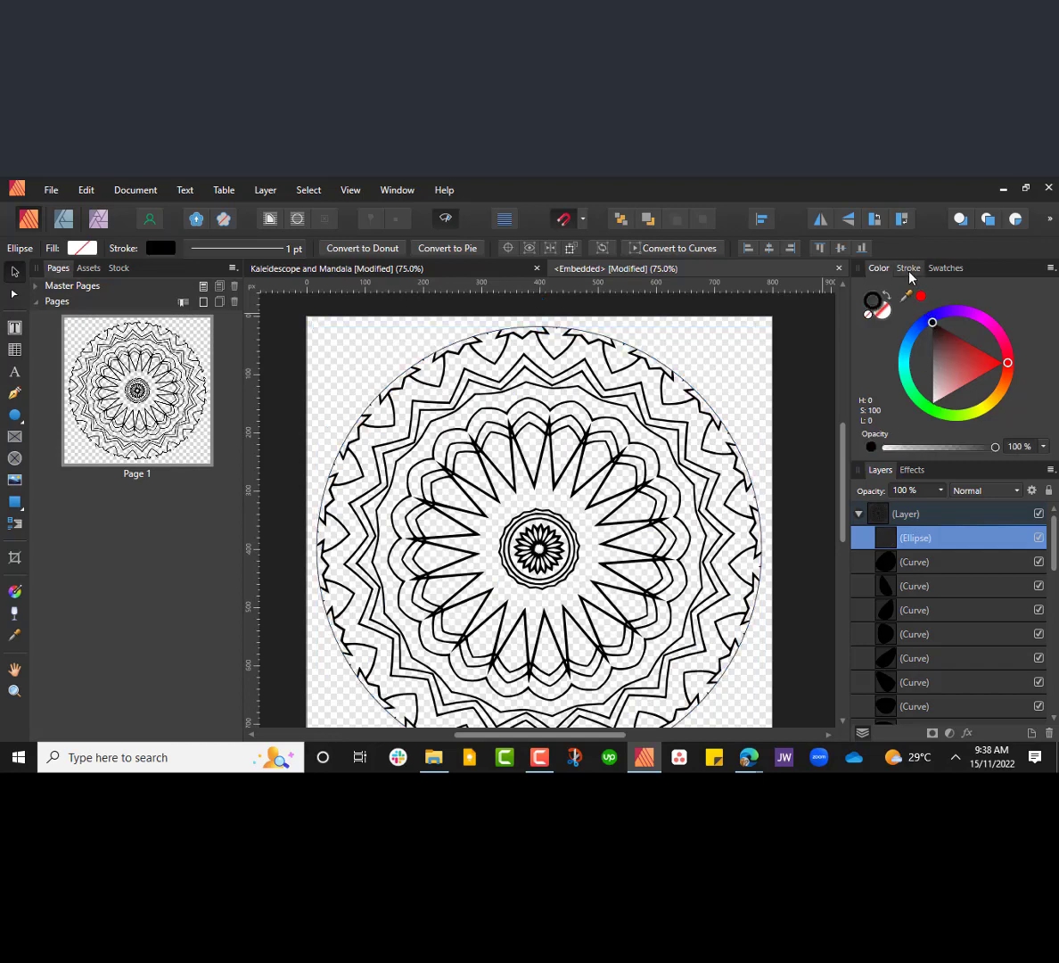
# - Set the circle's stroke width to 4 pt
pyautogui.click(909, 268)
pyautogui.click(1011, 315)
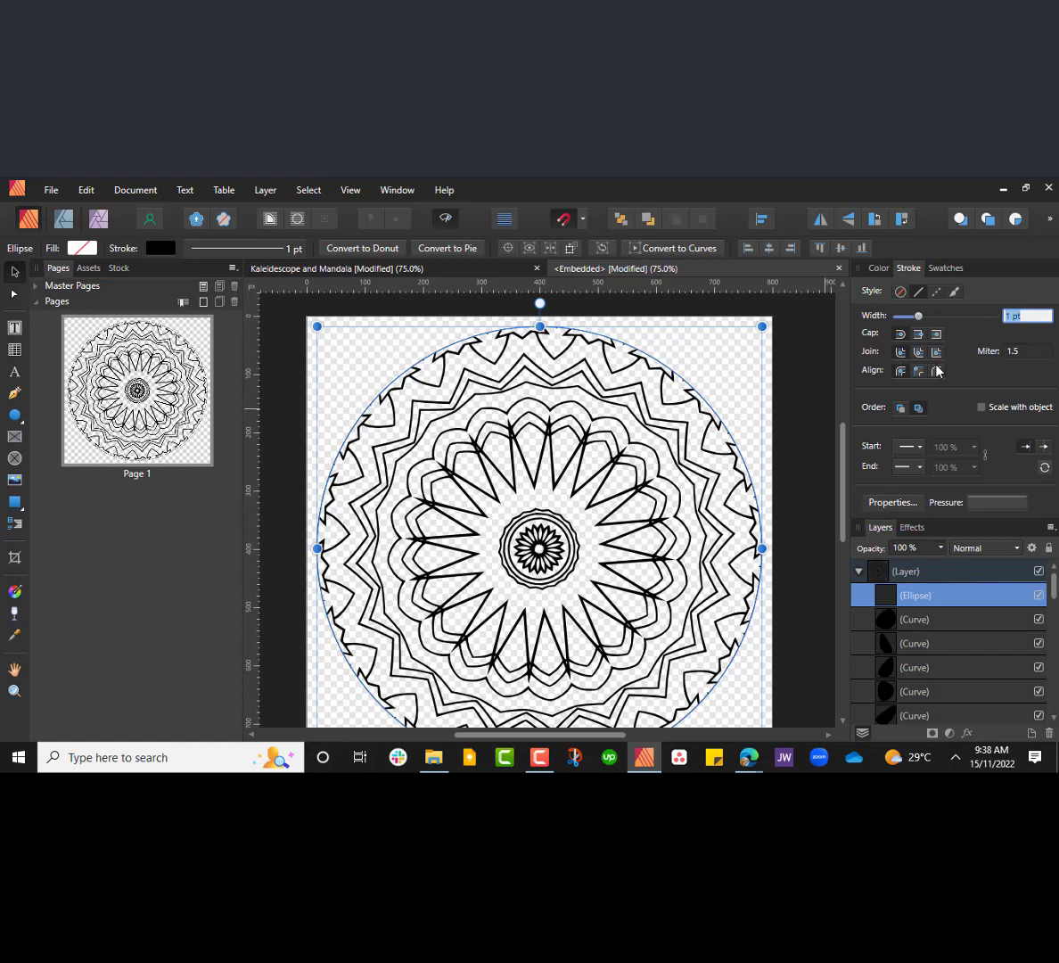
pyautogui.press('Up')
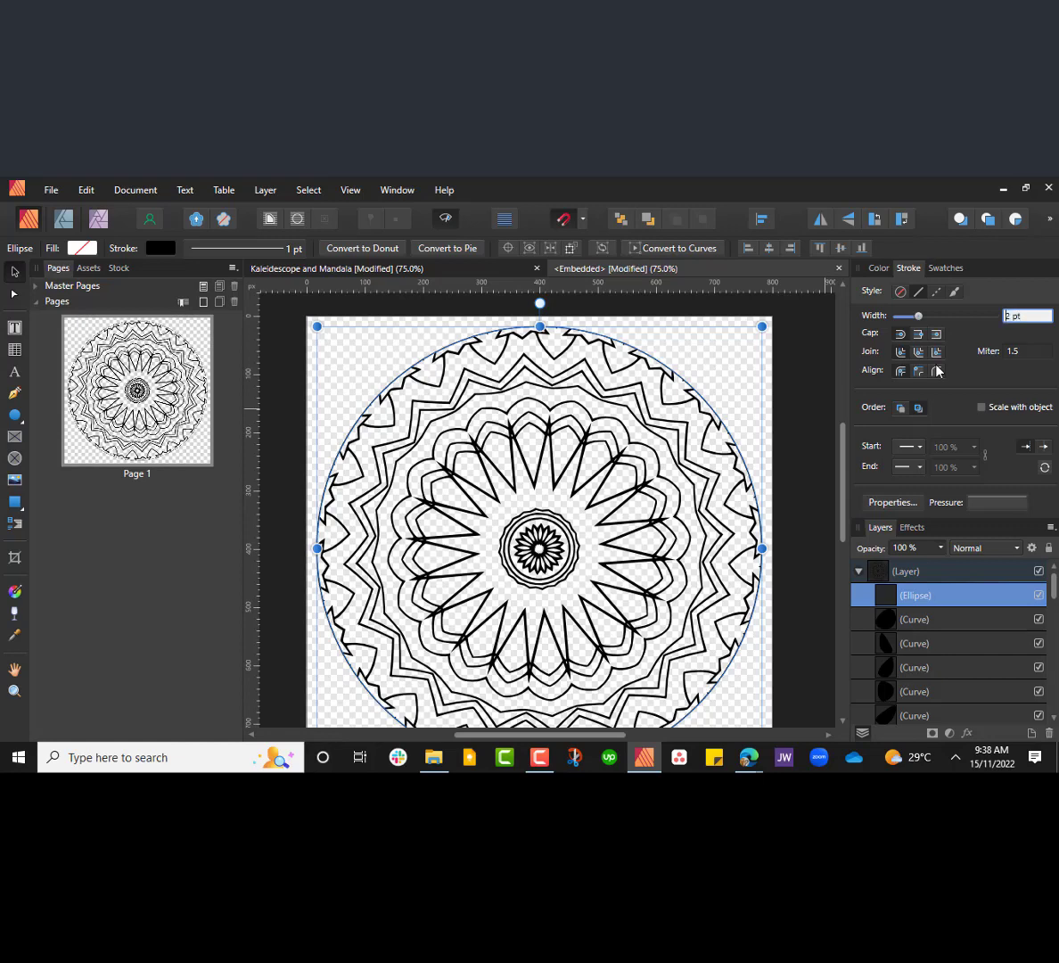
pyautogui.press('Up')
pyautogui.press('Up')
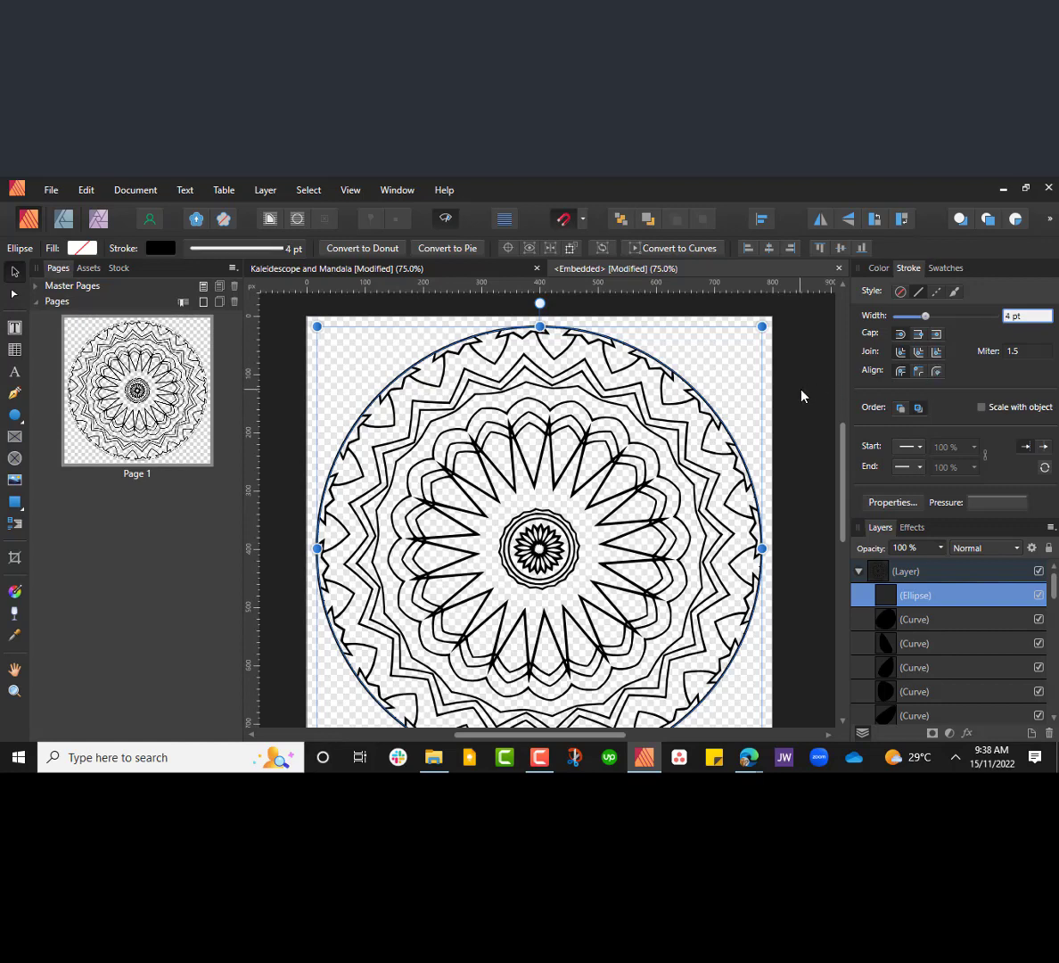
# - Group the outline circle with all the mandala curves and close the embedded document
pyautogui.click(801, 396)
pyautogui.hotkey('ctrl', '-')
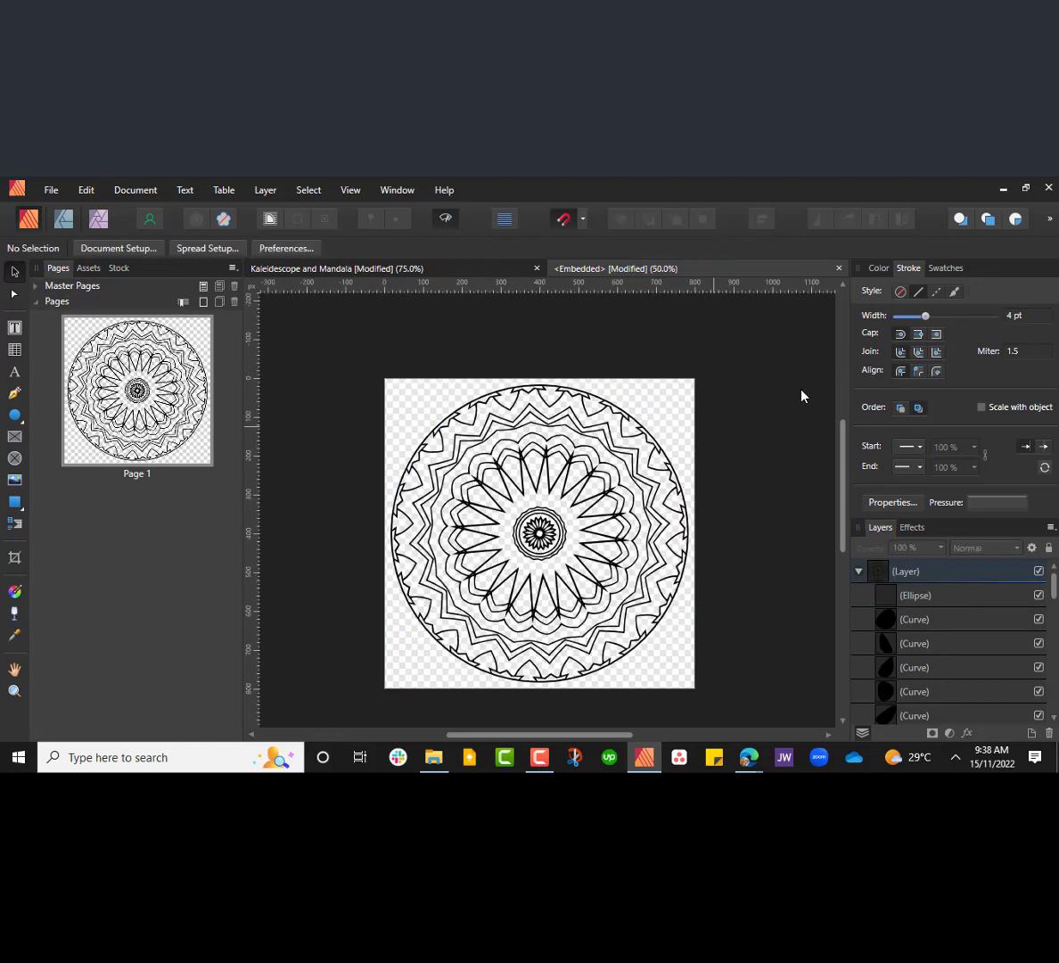
pyautogui.moveTo(294, 339); pyautogui.dragTo(759, 724)
pyautogui.rightClick(584, 481)
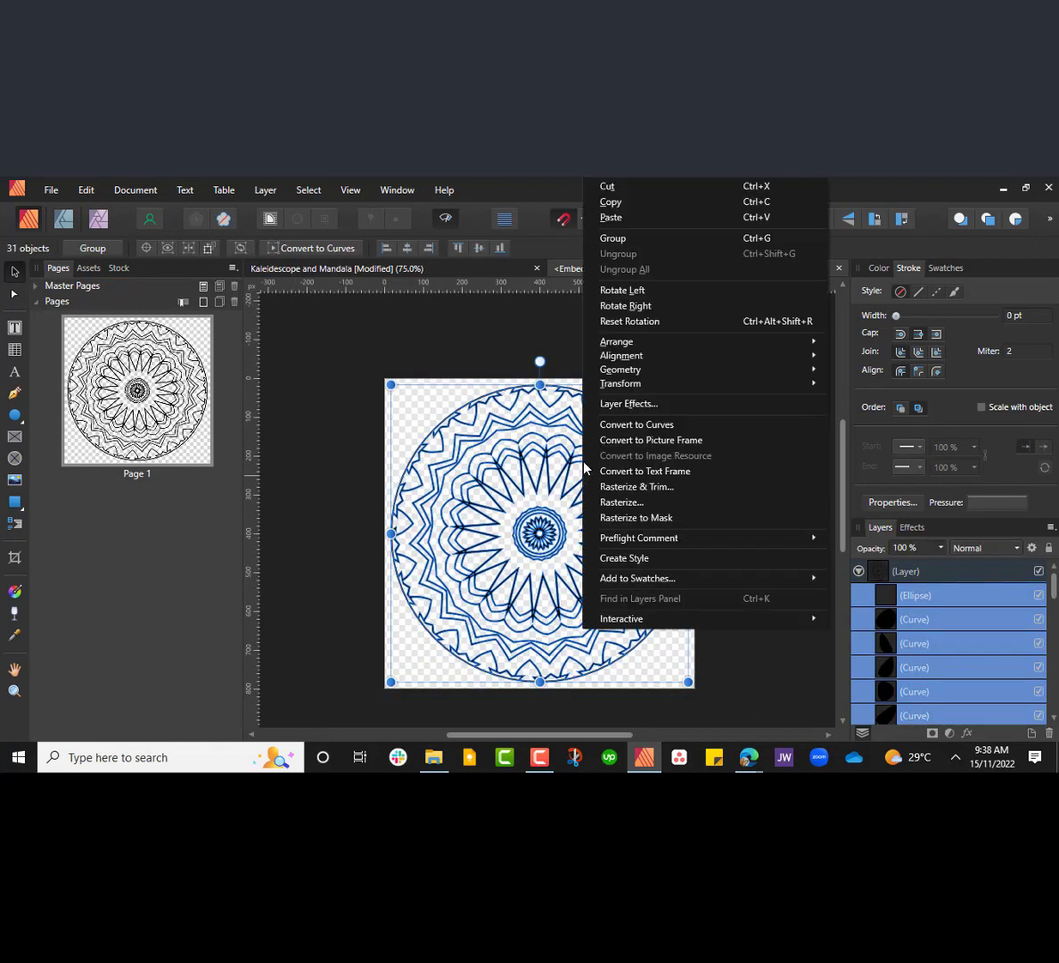
pyautogui.click(625, 241)
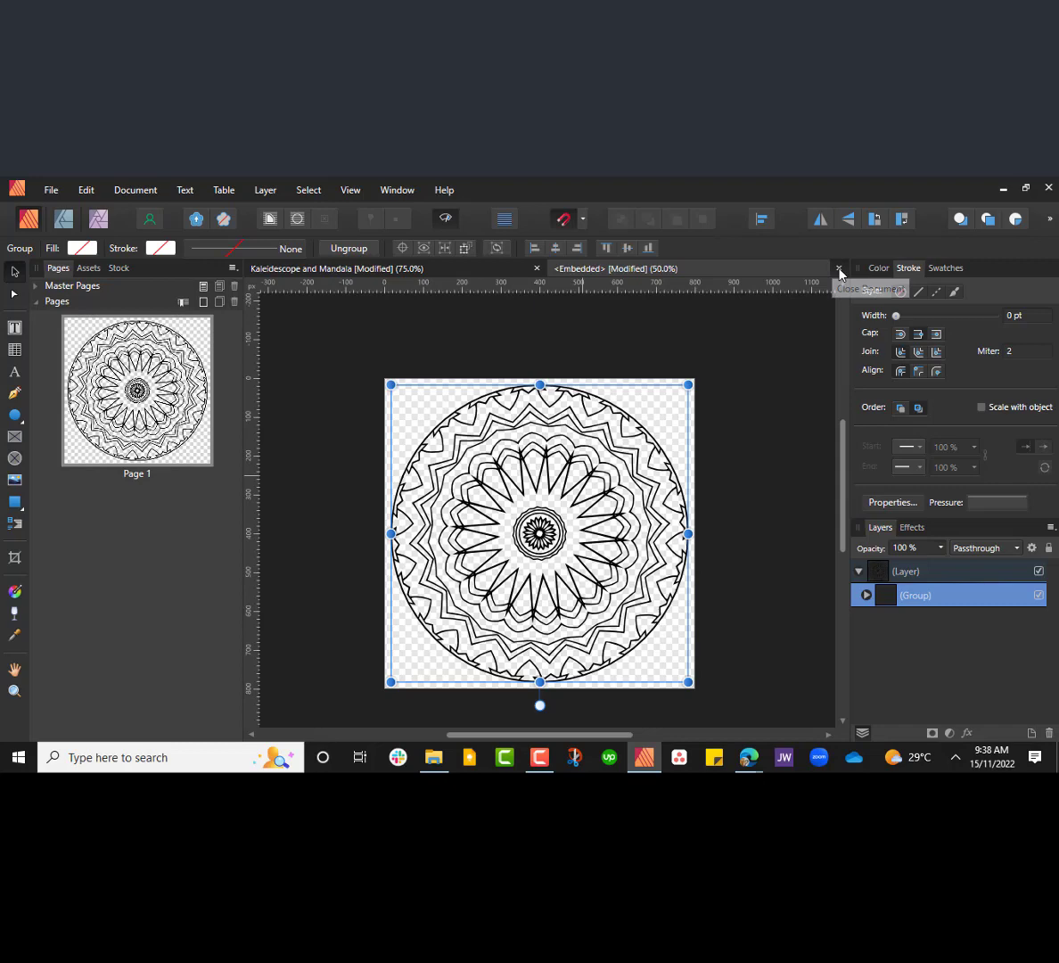
pyautogui.click(839, 269)
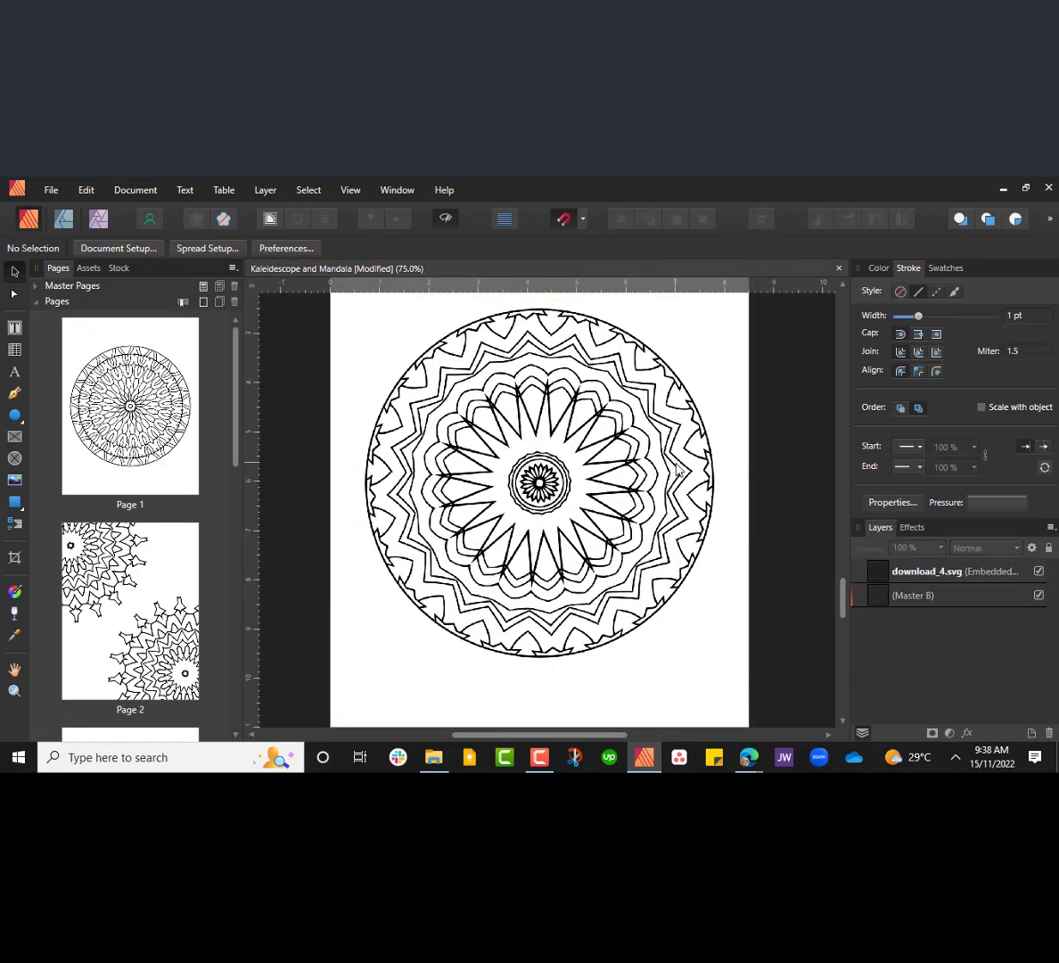
# - Examine the circled mandala on its book page up close, from its centre to its outer edge
pyautogui.hotkey('ctrl', '+')
pyautogui.scroll(1, 585, 494)
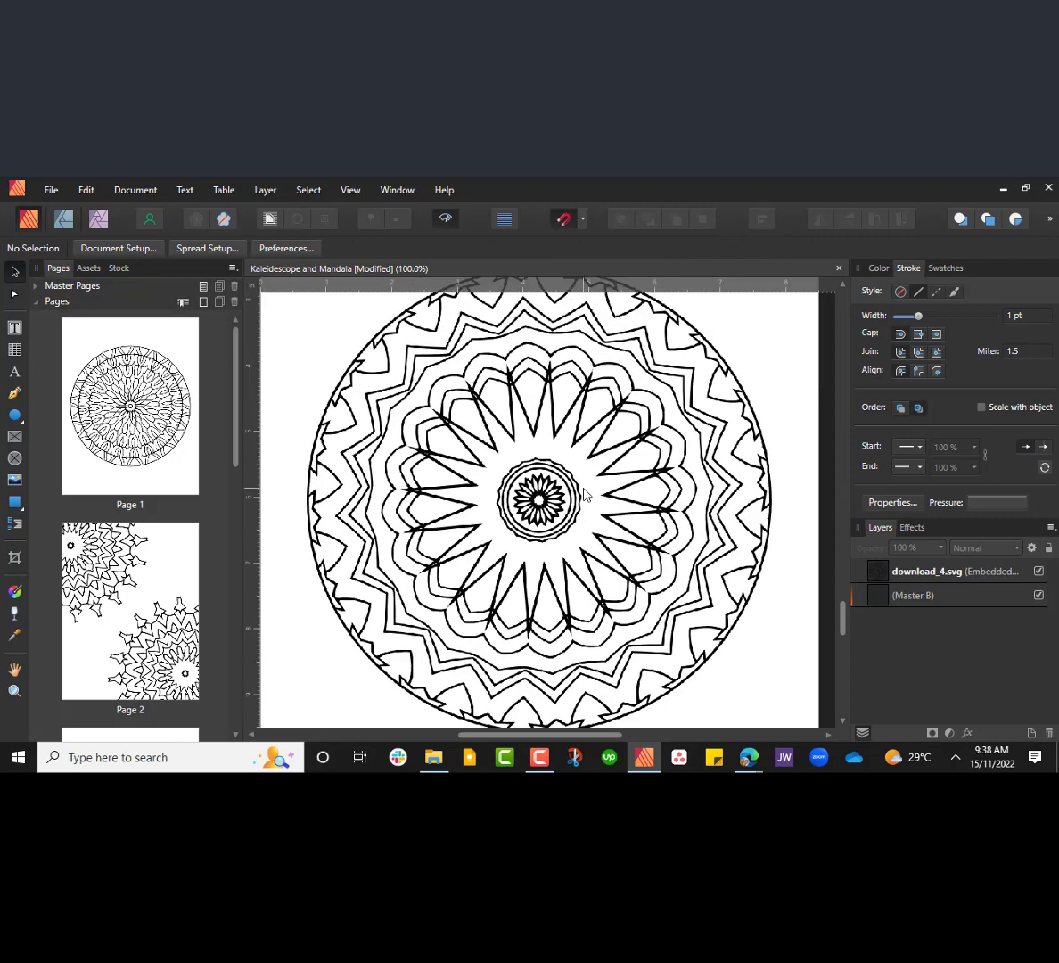
pyautogui.hotkey('ctrl', '+')
pyautogui.hotkey('ctrl', '-')
pyautogui.hotkey('ctrl', '+')
pyautogui.hotkey('ctrl', '+')
pyautogui.scroll(-10, 548, 521)
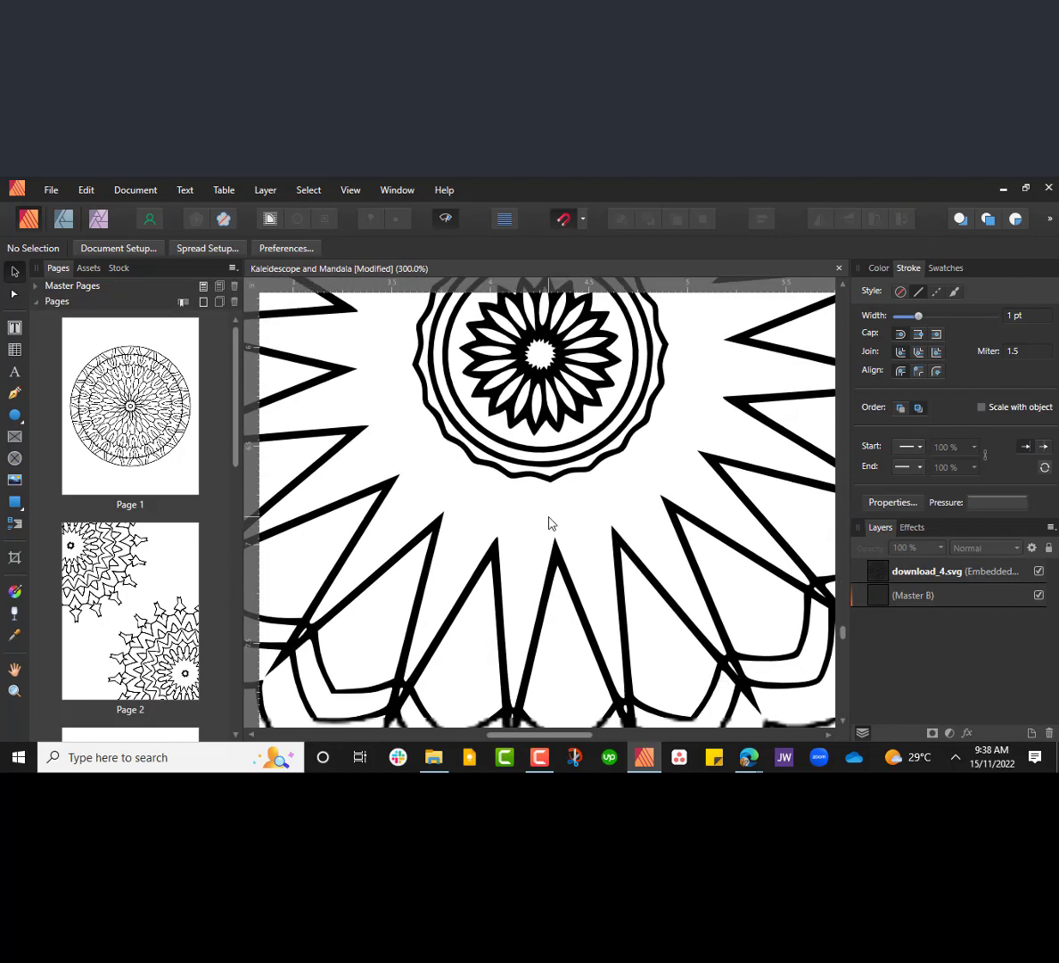
pyautogui.hotkey('ctrl', '-')
pyautogui.hotkey('ctrl', '-')
pyautogui.hotkey('ctrl', '-')
pyautogui.hotkey('ctrl', '-')
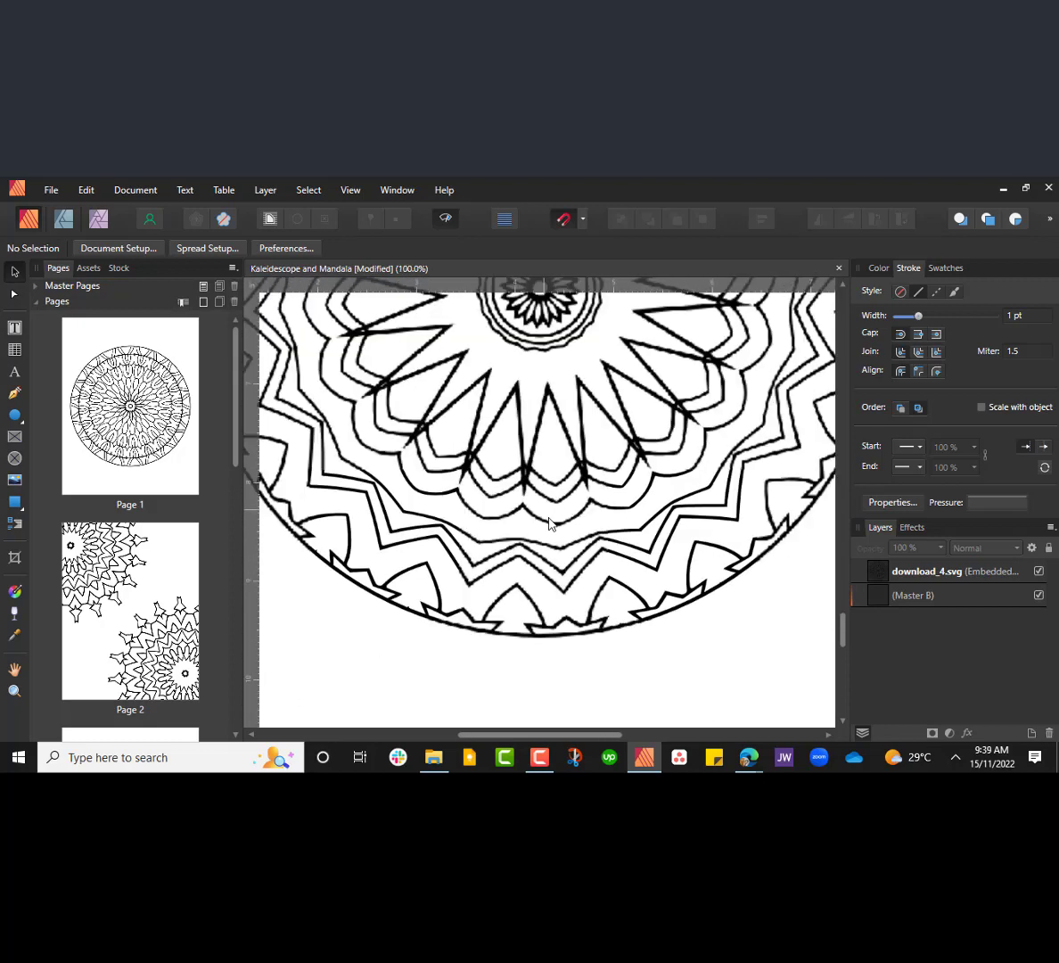
pyautogui.scroll(1, 714, 558)
pyautogui.hotkey('ctrl', '-')
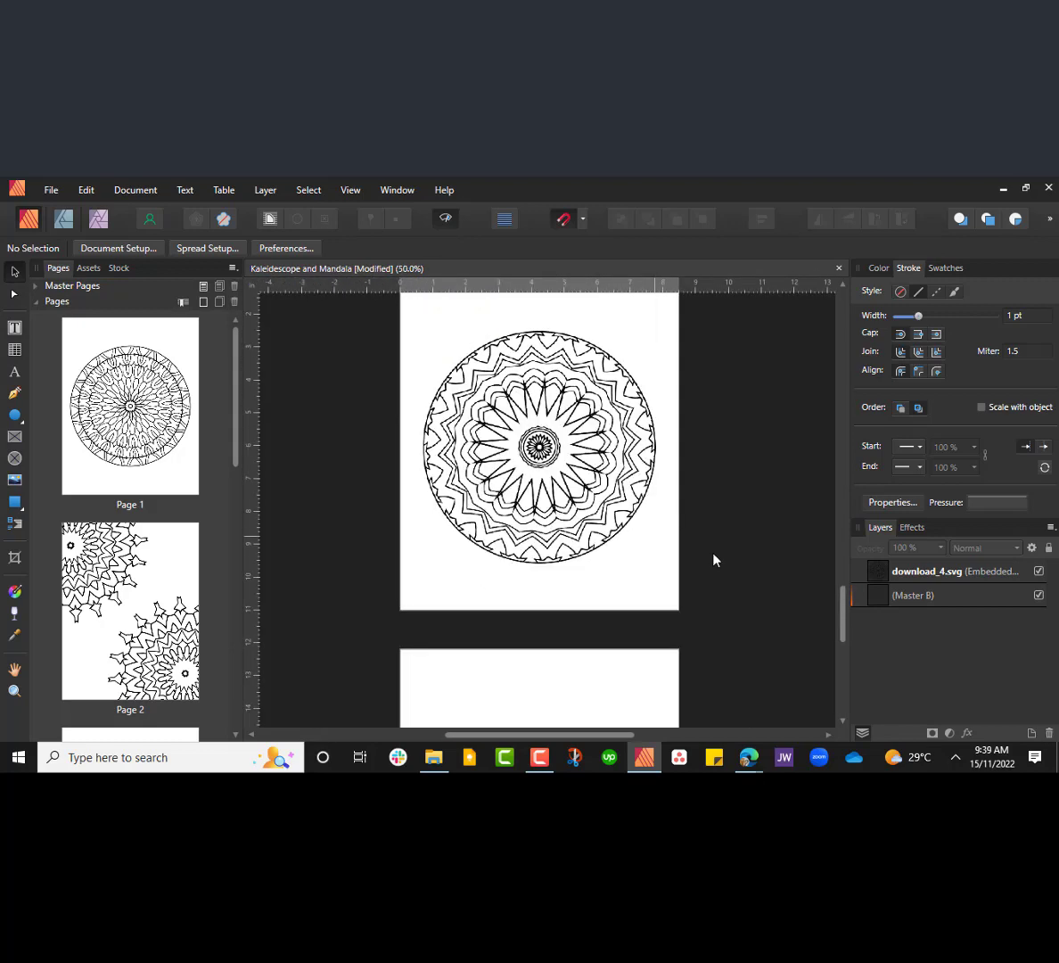
# - Place download_5.svg from the Downloads folder on the blank page below, sized to nearly the full page width
pyautogui.scroll(-1, 716, 605)
pyautogui.scroll(-4, 603, 594)
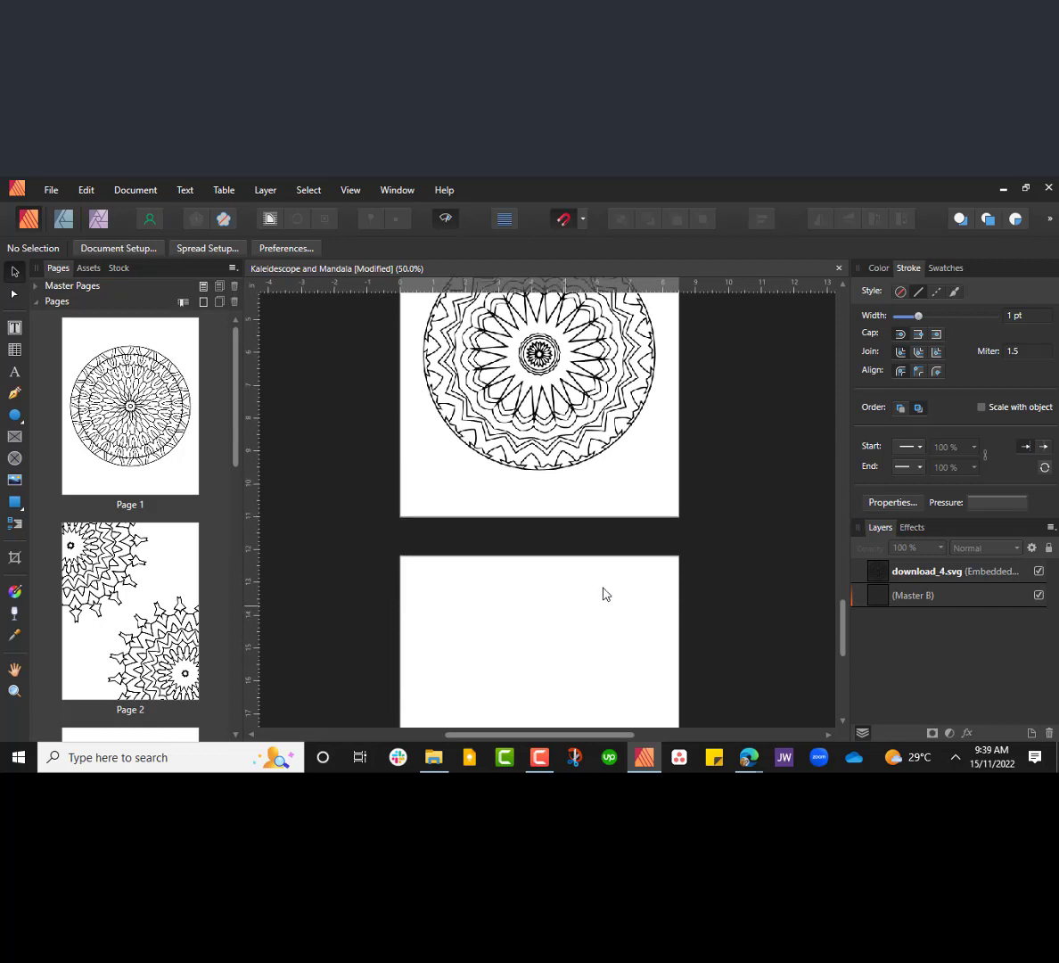
pyautogui.scroll(-2, 604, 593)
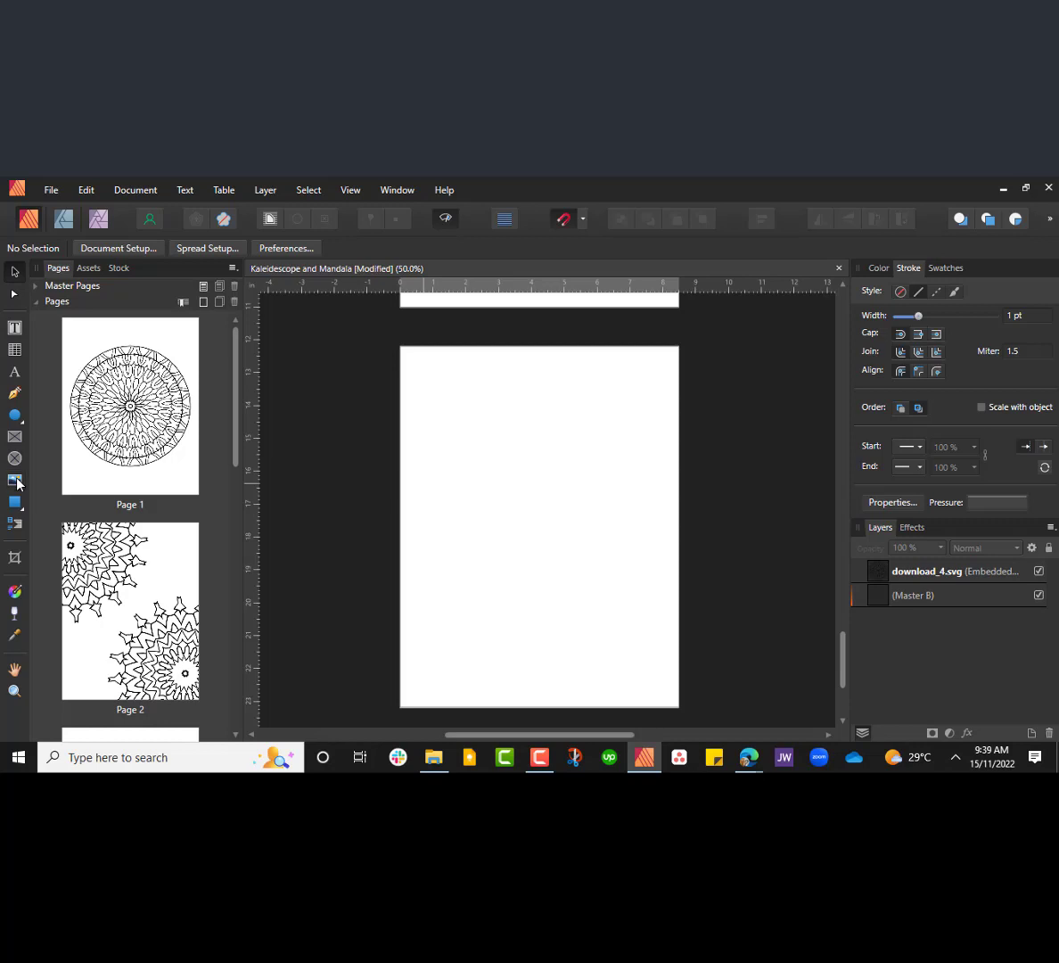
pyautogui.click(15, 480)
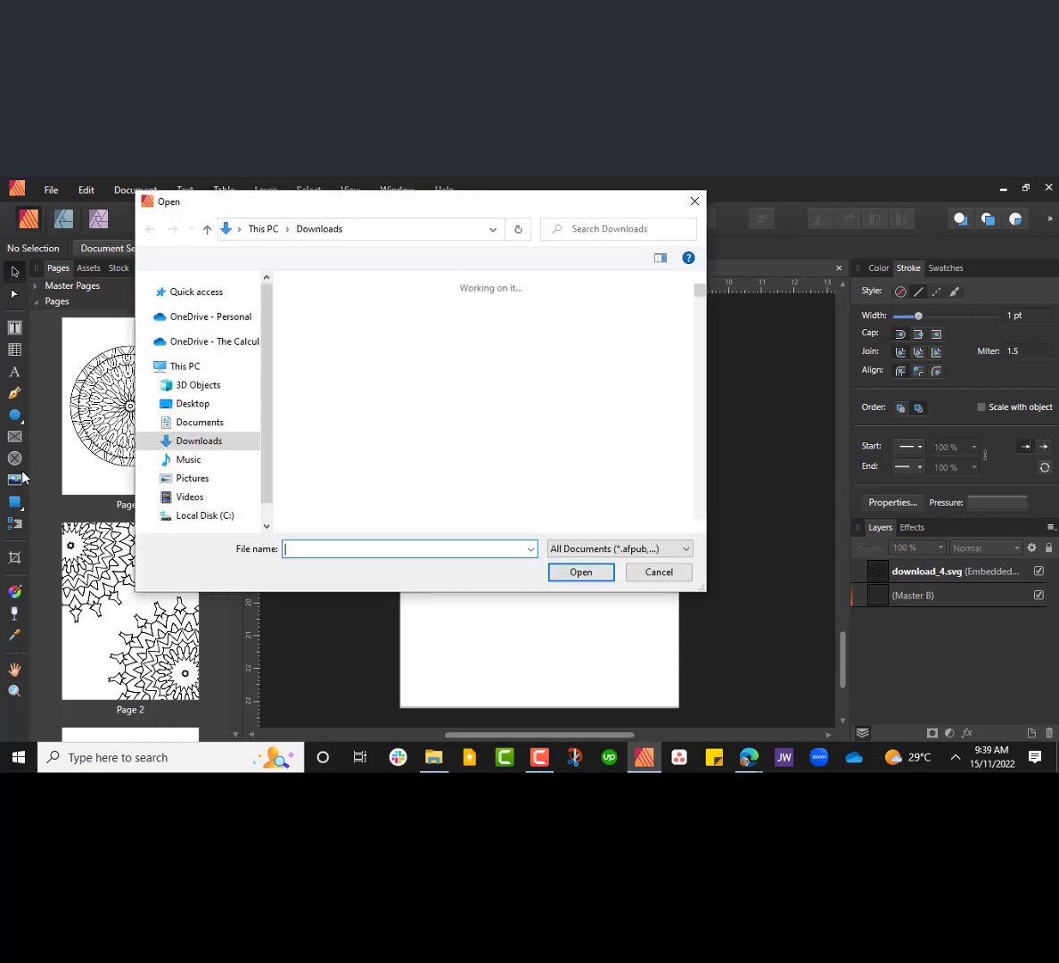
pyautogui.scroll(-1, 406, 416)
pyautogui.scroll(1, 398, 410)
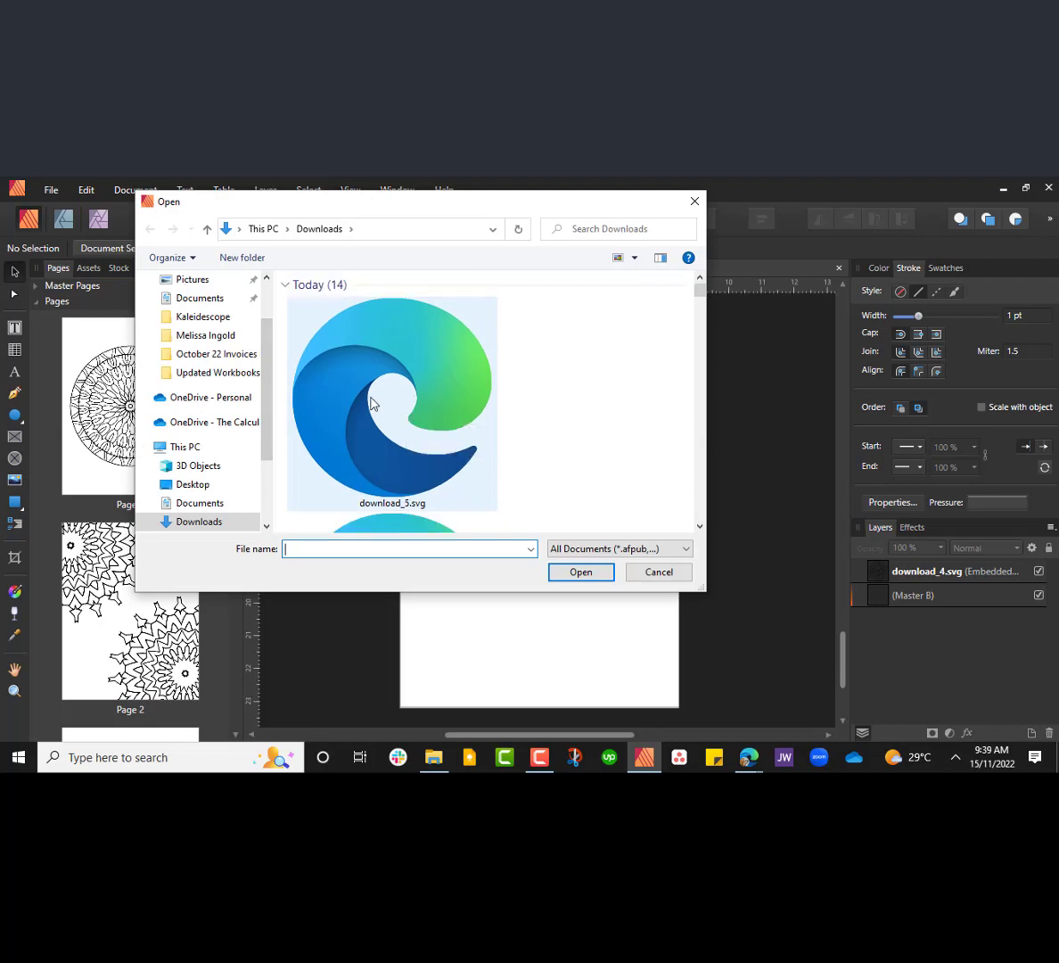
pyautogui.click(395, 415)
pyautogui.click(584, 571)
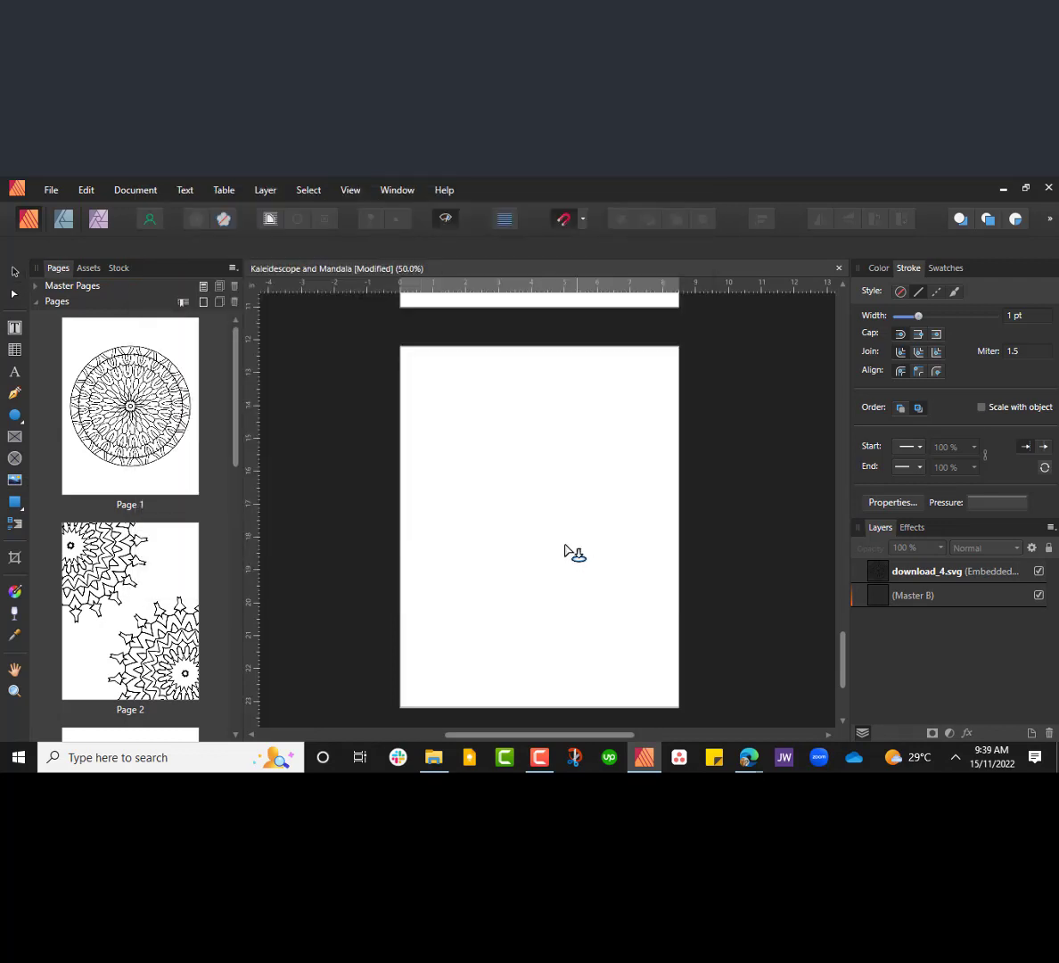
pyautogui.moveTo(413, 397); pyautogui.dragTo(564, 535)
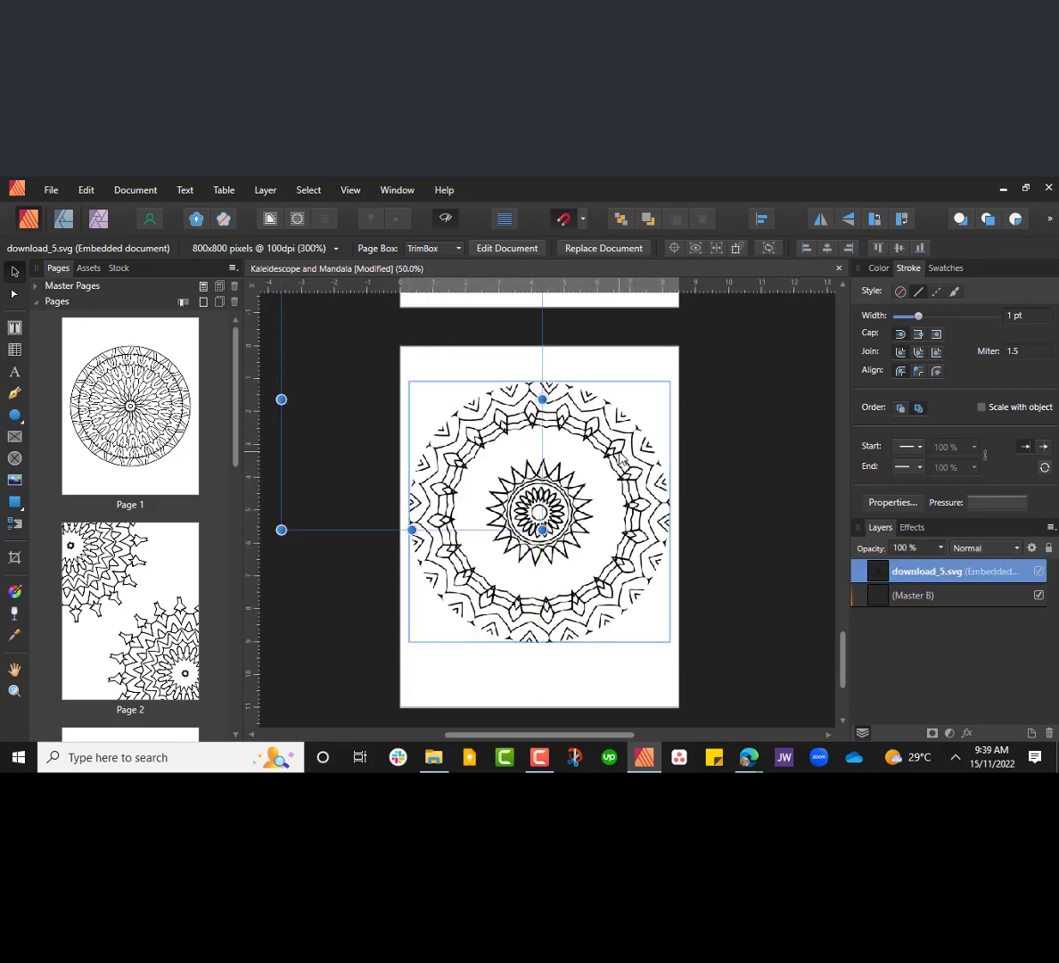
# - Move the placed mandala slightly down so it sits centred on the page
pyautogui.click(733, 485)
pyautogui.click(611, 481)
pyautogui.moveTo(611, 481); pyautogui.dragTo(614, 496)
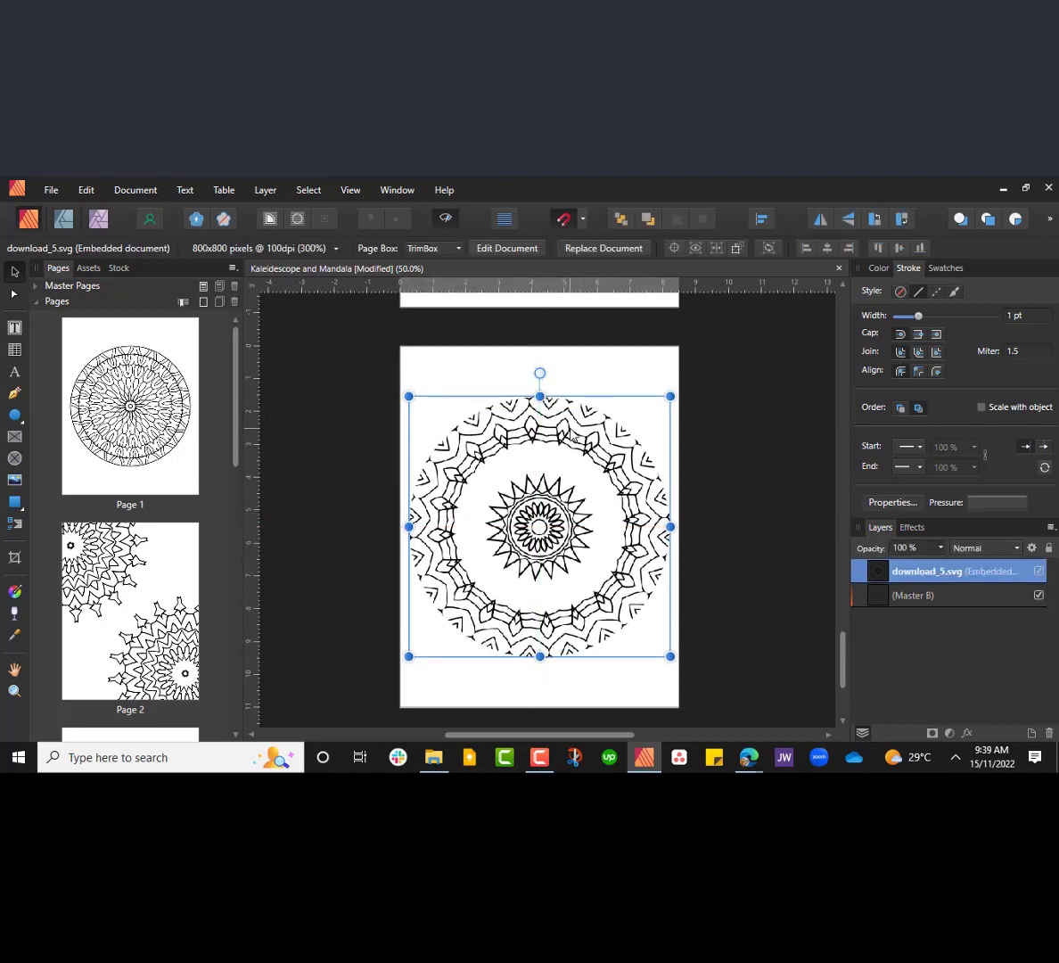
# - Open the embedded mandala for editing and scale its artwork down slightly around the centre to leave a margin
pyautogui.doubleClick(574, 439)
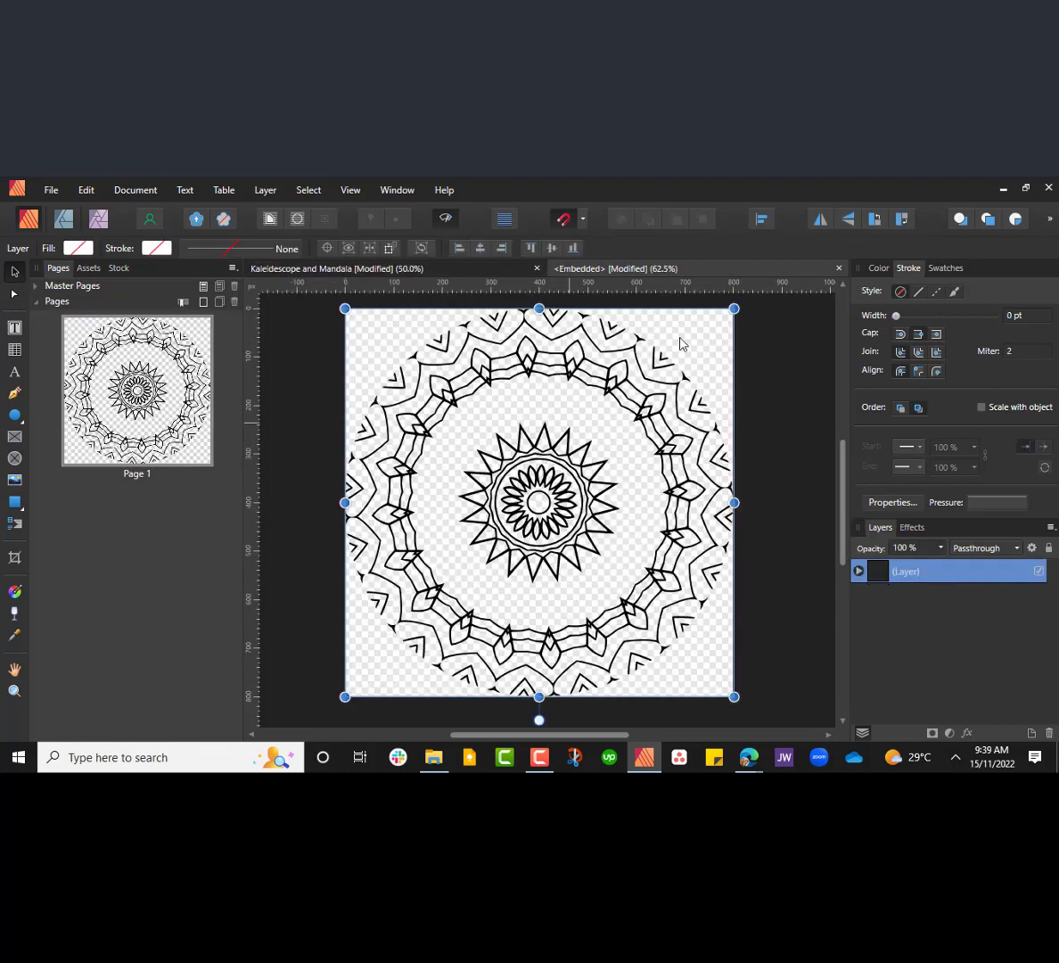
pyautogui.moveTo(725, 321); pyautogui.dragTo(711, 334)
pyautogui.click(763, 424)
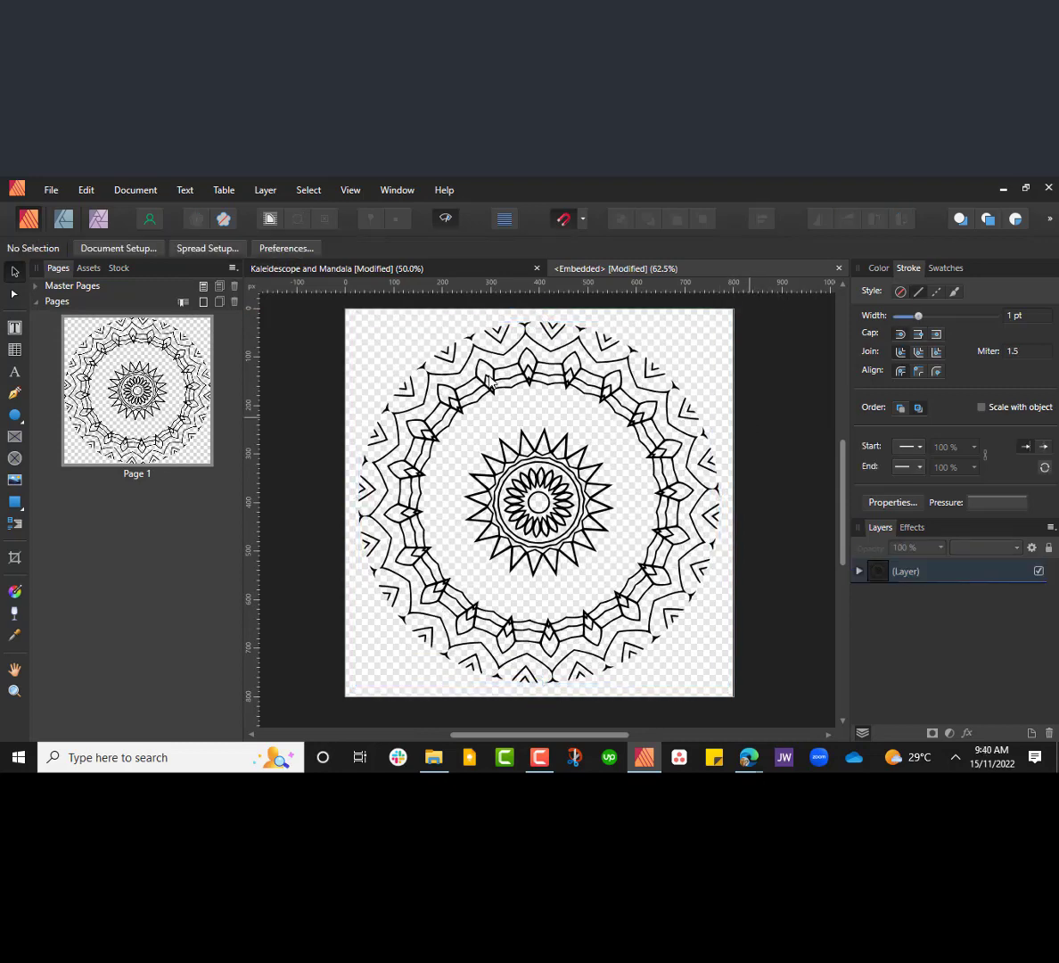
# - Draw a large circle with the Ellipse Tool and position it over the whole mandala
pyautogui.click(19, 419)
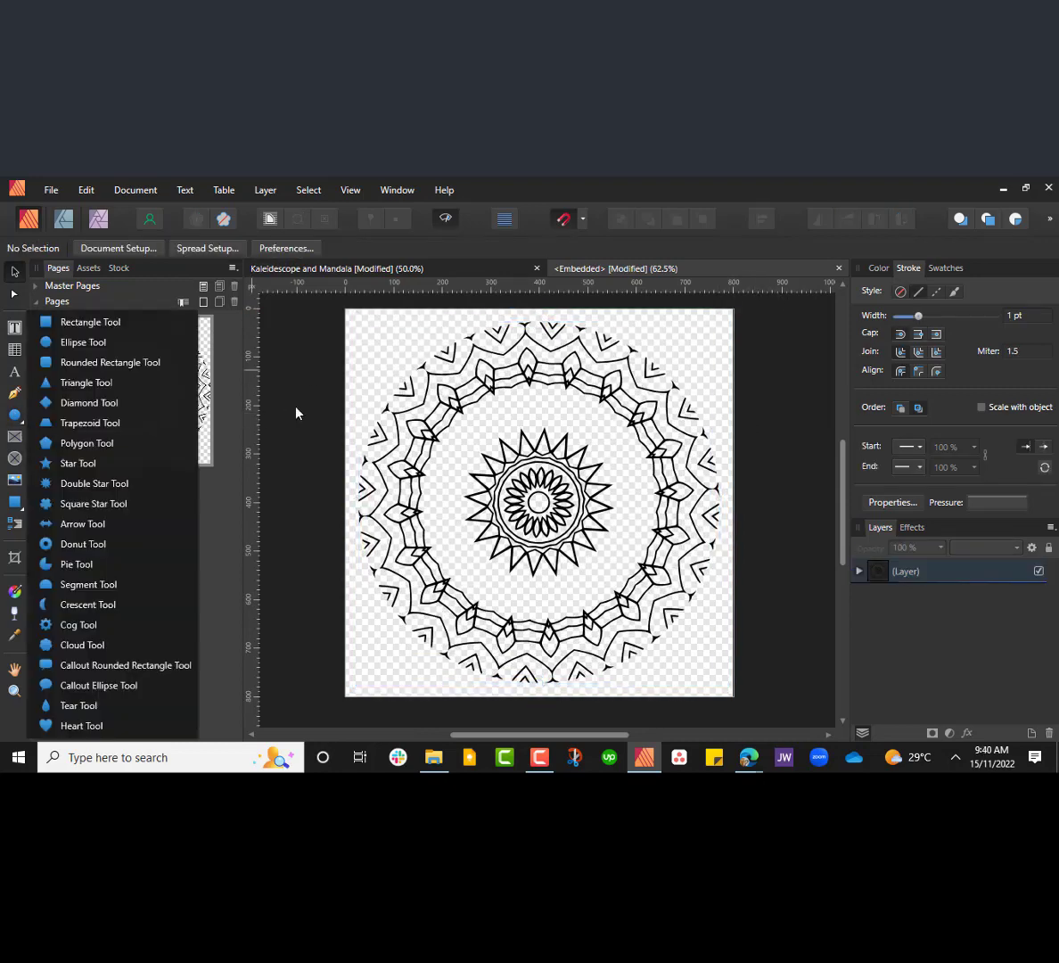
pyautogui.click(80, 342)
pyautogui.moveTo(403, 386)
pyautogui.mouseDown()
pyautogui.moveTo(517, 441)
pyautogui.moveTo(615, 593)
pyautogui.moveTo(630, 650)
pyautogui.moveTo(619, 595)
pyautogui.moveTo(590, 586)
pyautogui.mouseUp()
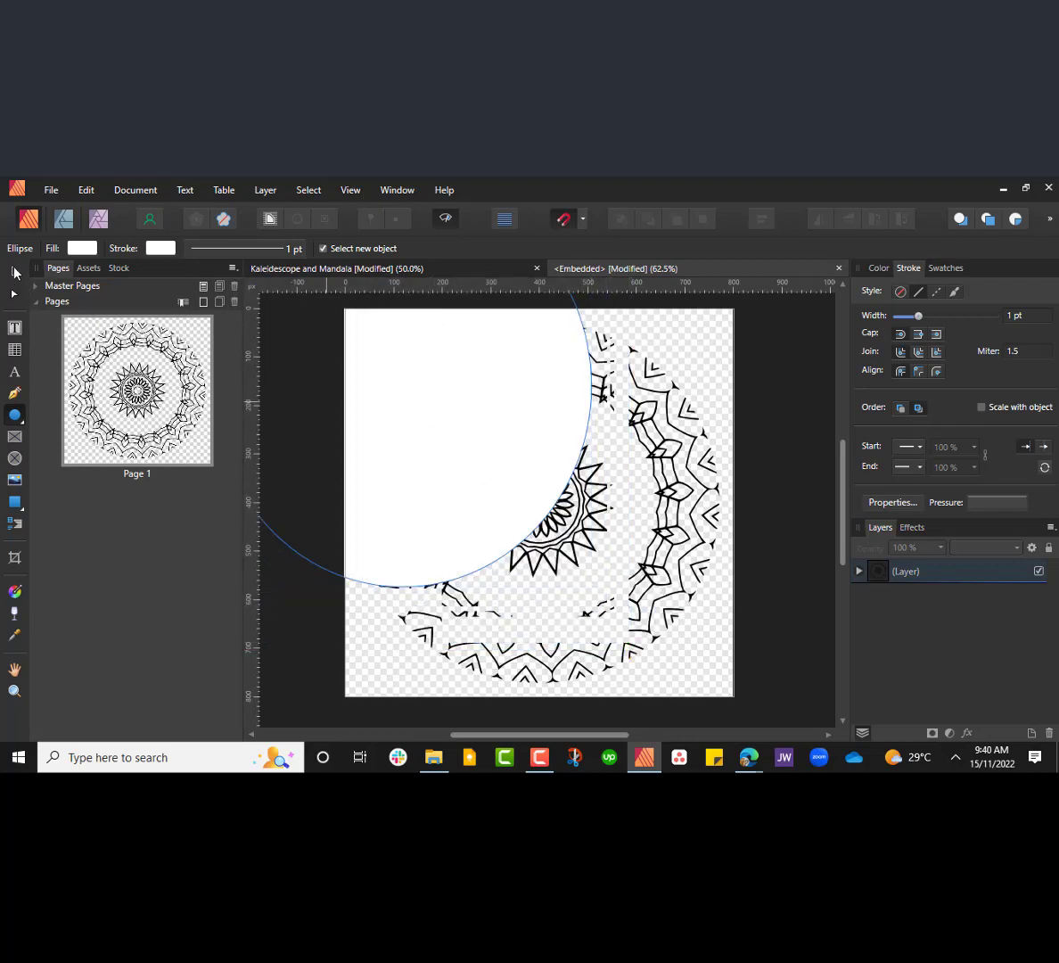
pyautogui.moveTo(539, 501); pyautogui.dragTo(541, 508)
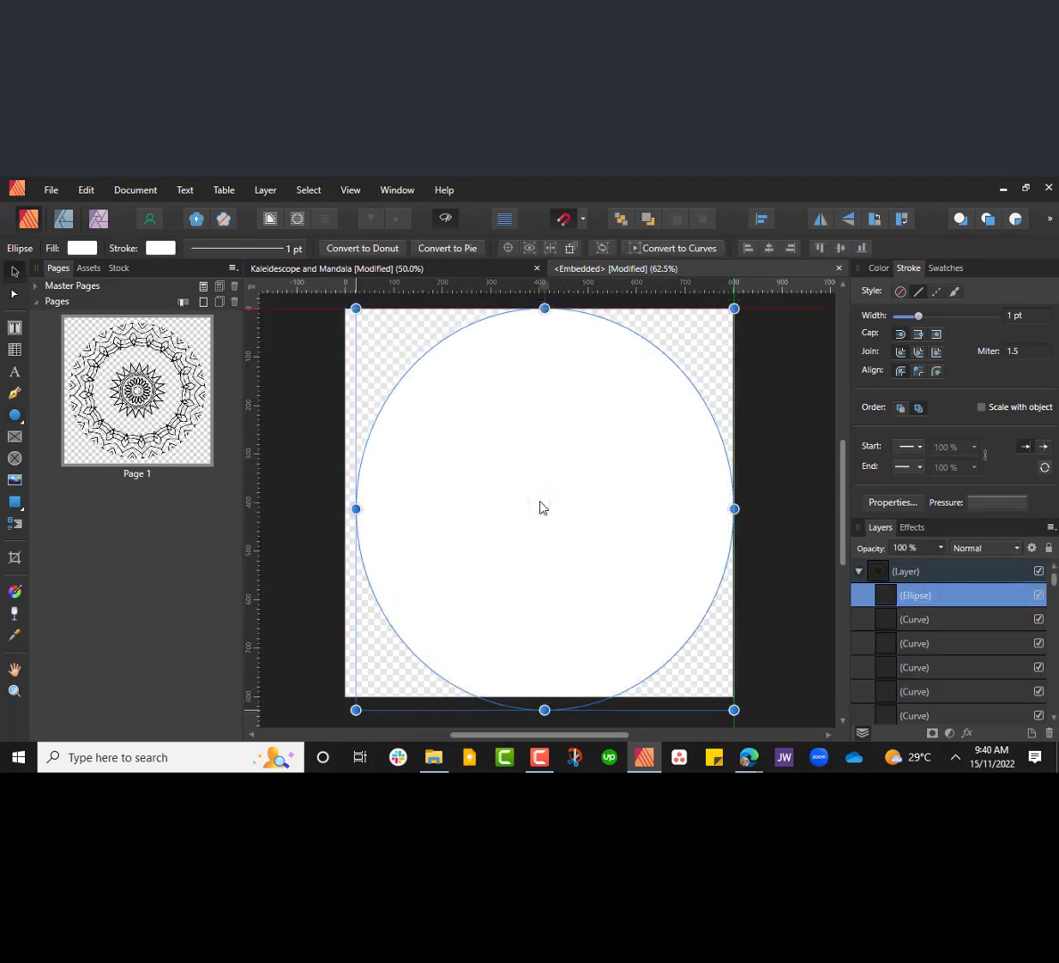
pyautogui.moveTo(545, 308)
pyautogui.mouseDown()
pyautogui.moveTo(544, 336)
pyautogui.moveTo(544, 309)
pyautogui.mouseUp()
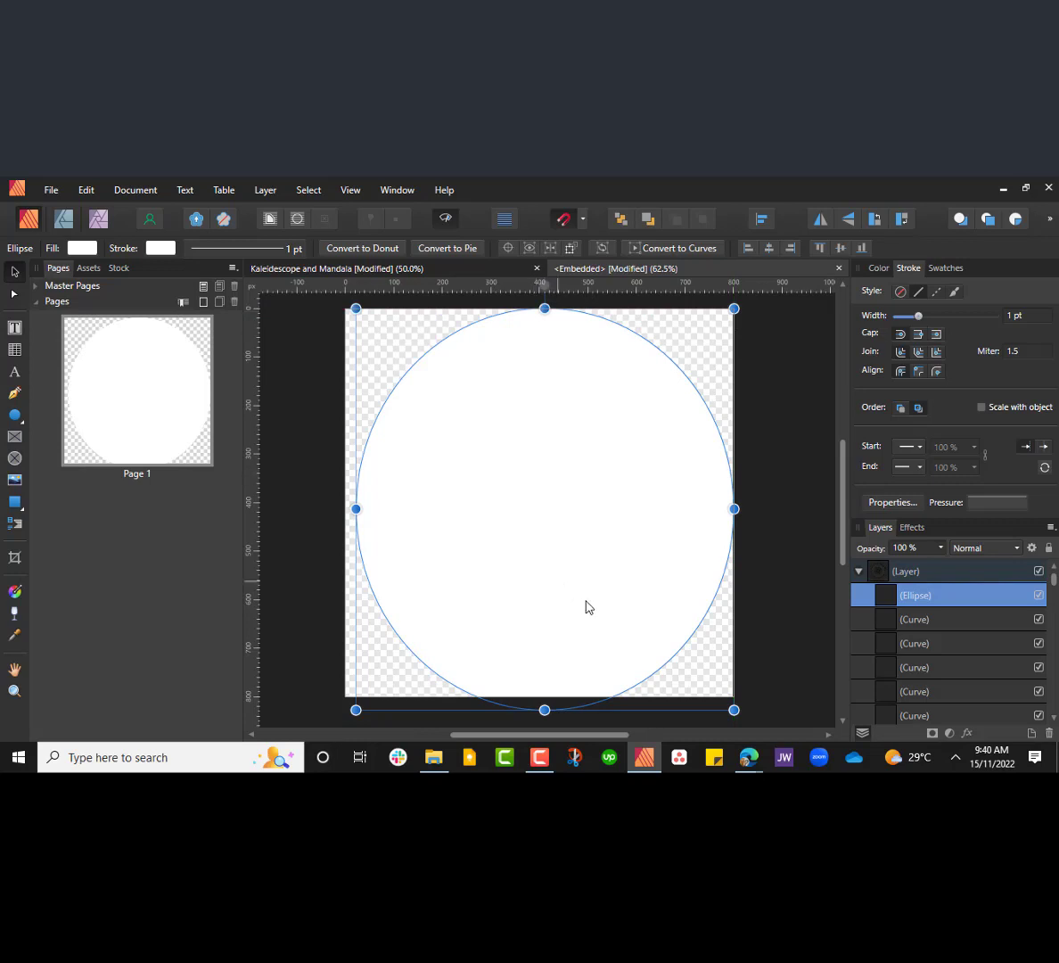
# - Adjust the circle's height and width to match the mandala and shift it to cover the entire outer edge
pyautogui.hotkey('ctrl', '+')
pyautogui.scroll(-3, 619, 644)
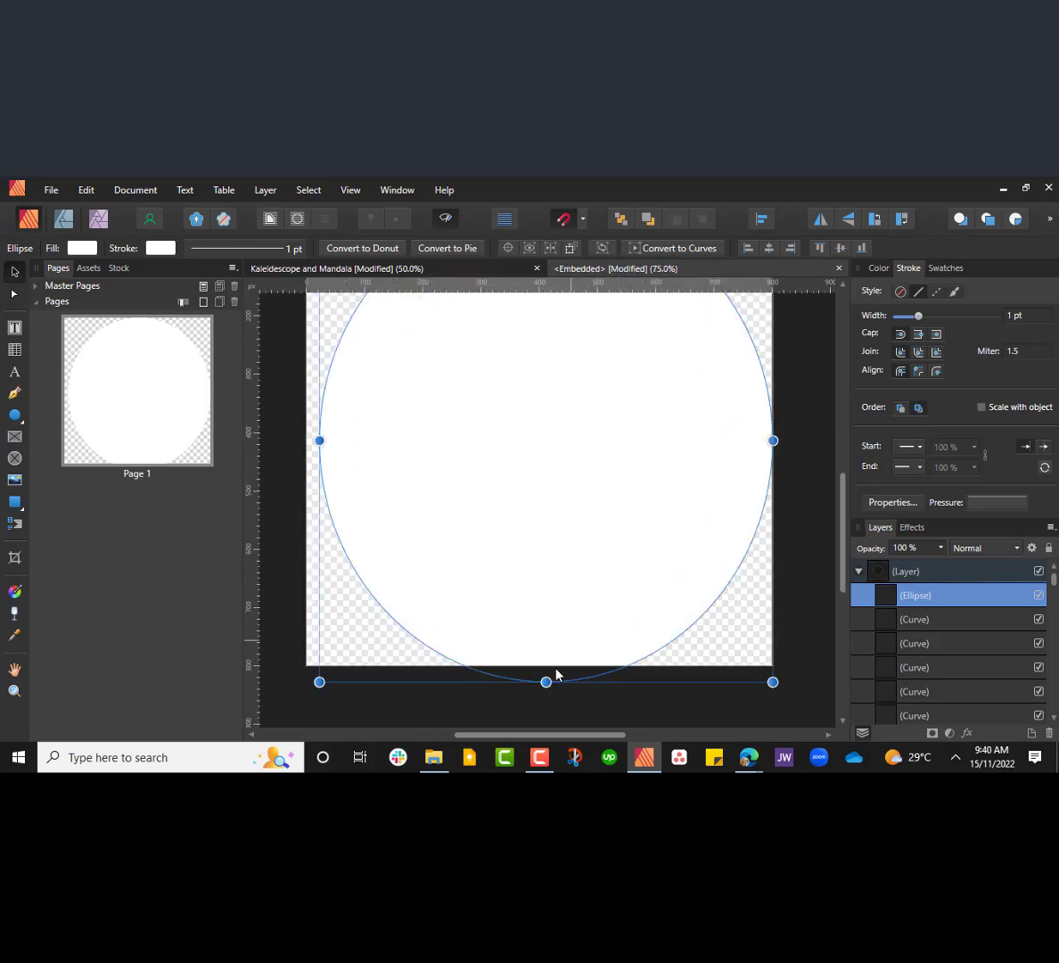
pyautogui.moveTo(545, 682)
pyautogui.mouseDown()
pyautogui.moveTo(545, 641)
pyautogui.moveTo(543, 654)
pyautogui.mouseUp()
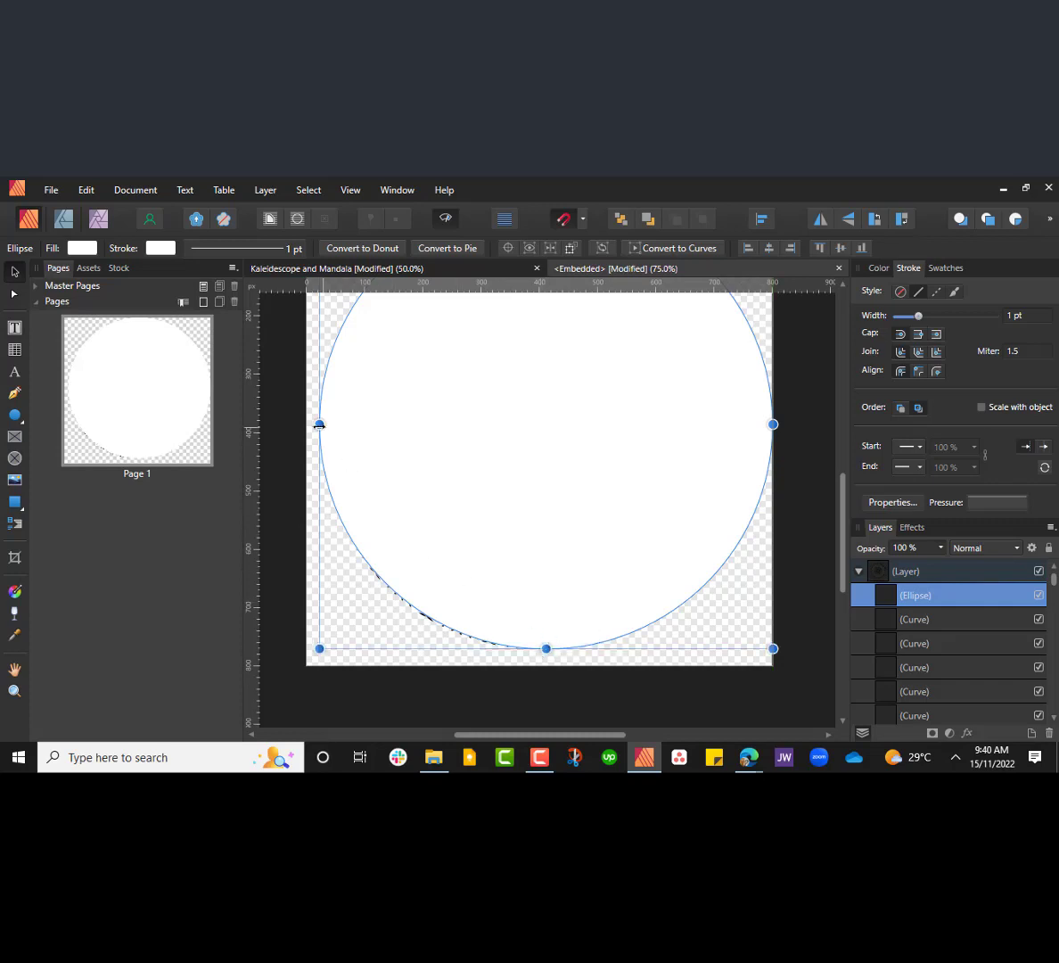
pyautogui.moveTo(318, 425); pyautogui.dragTo(315, 423)
pyautogui.scroll(2, 799, 504)
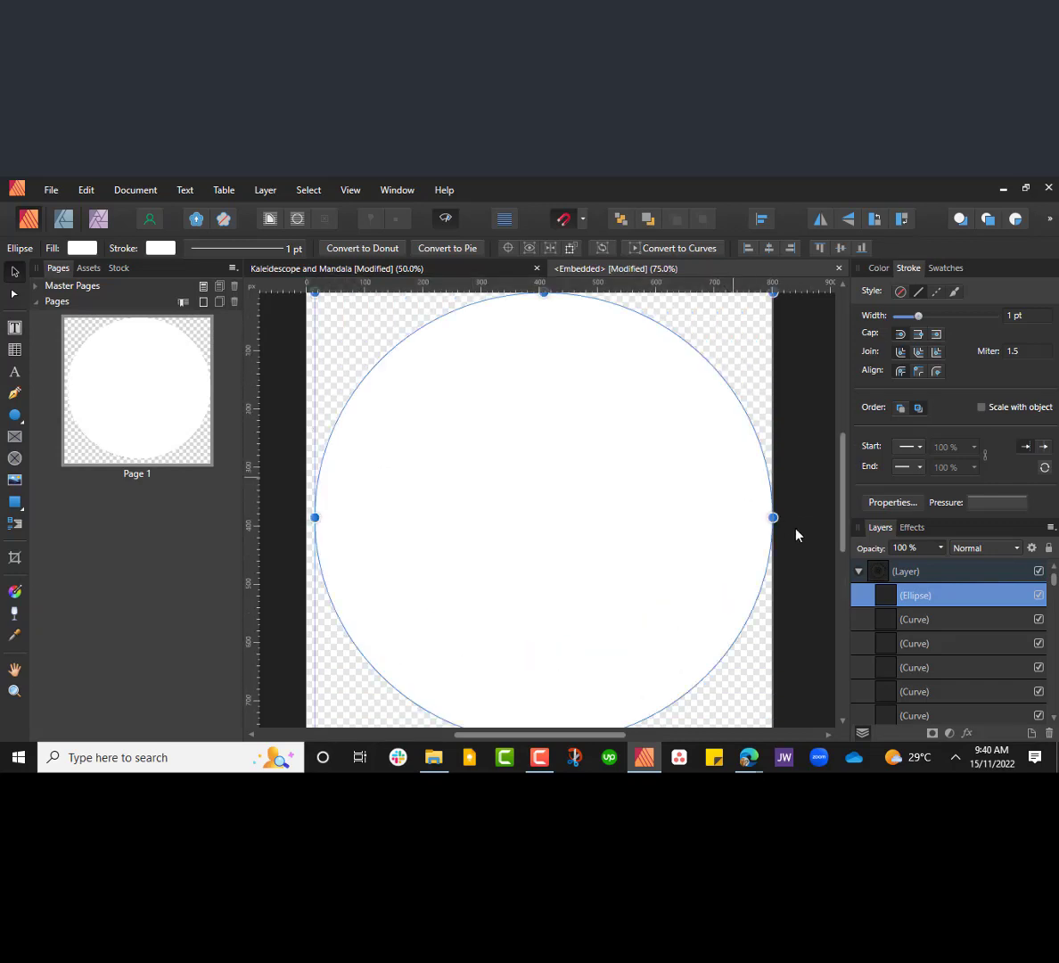
pyautogui.moveTo(772, 517); pyautogui.dragTo(757, 518)
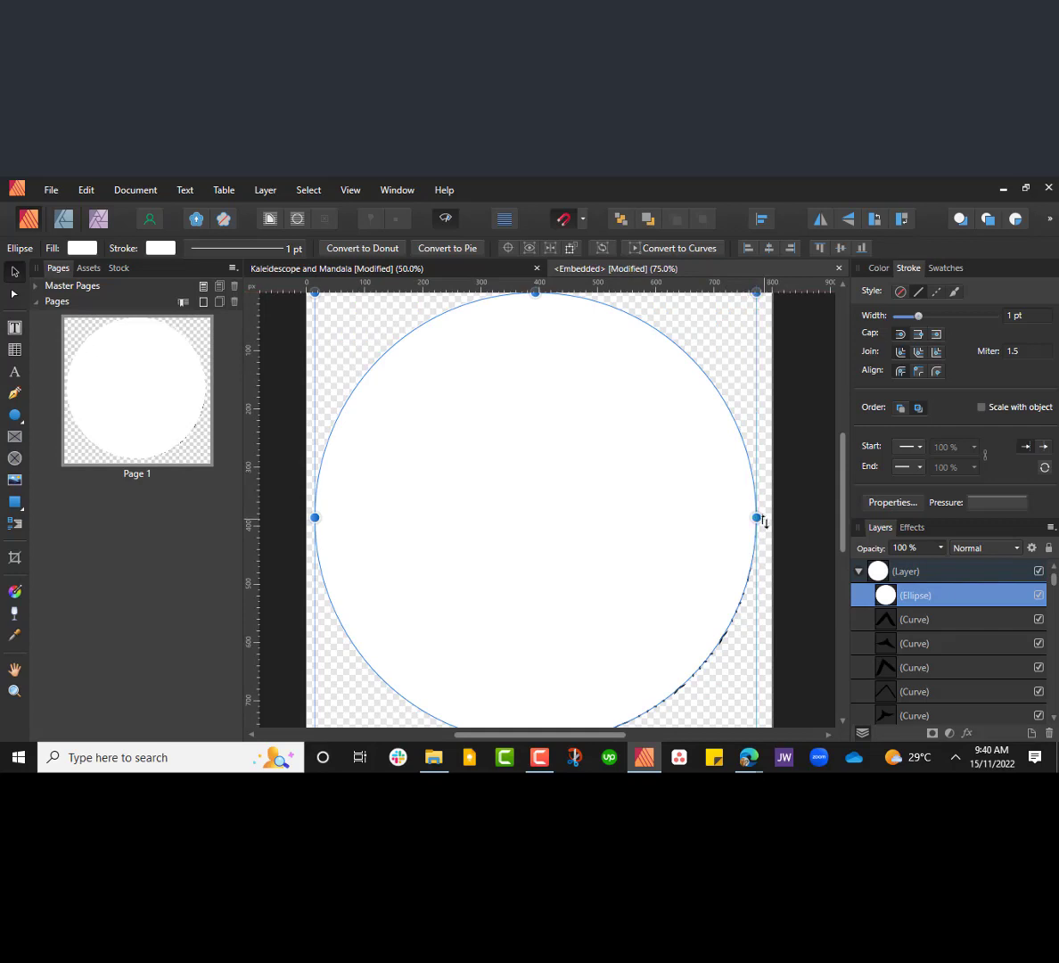
pyautogui.scroll(-1, 762, 521)
pyautogui.moveTo(563, 568); pyautogui.dragTo(571, 574)
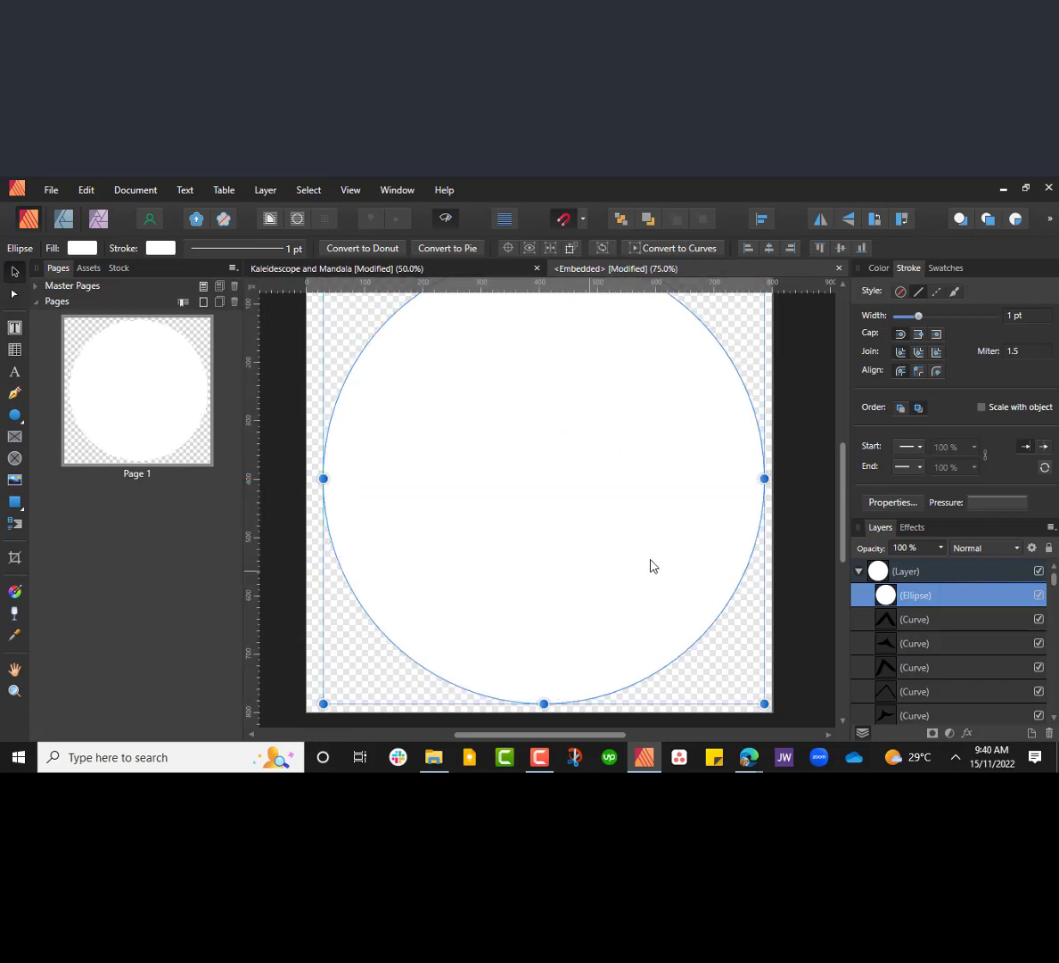
pyautogui.scroll(1, 650, 565)
pyautogui.scroll(1, 650, 566)
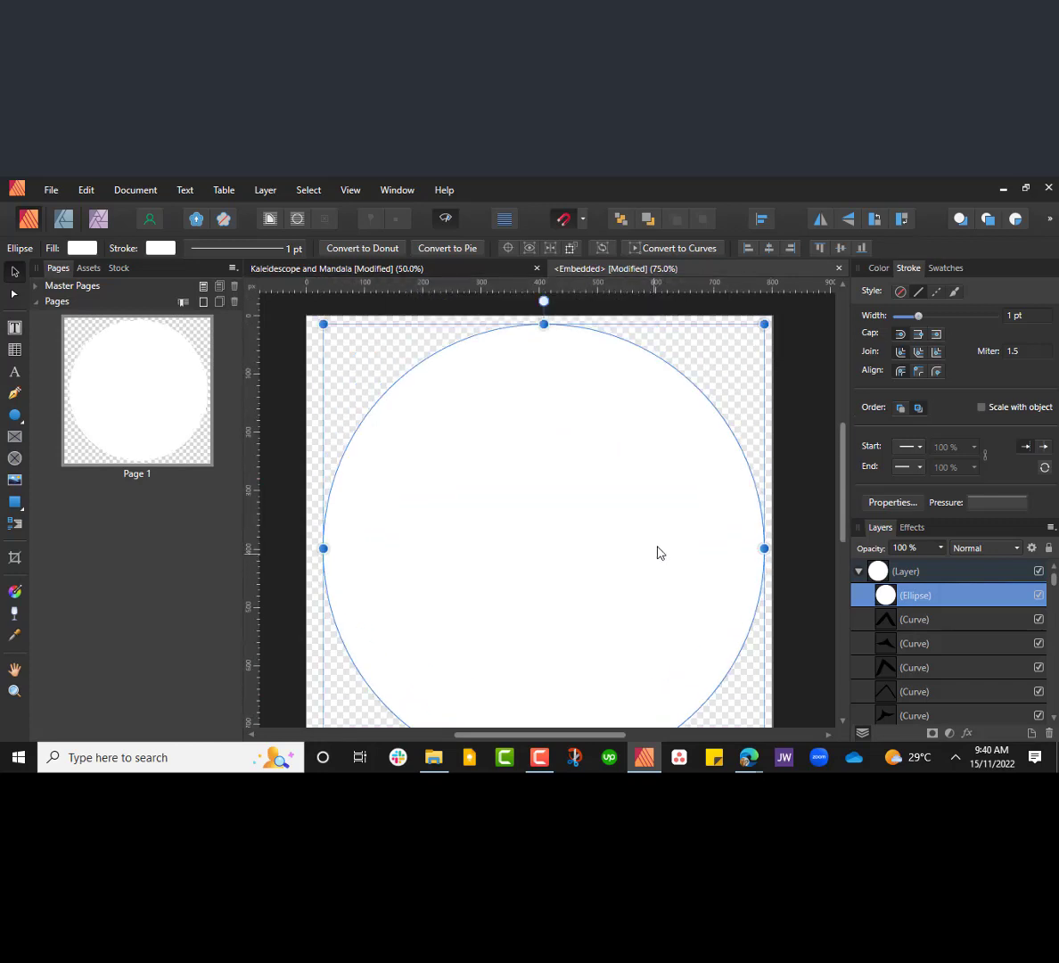
# - Remove the circle's fill and set its stroke colour to black
pyautogui.click(878, 268)
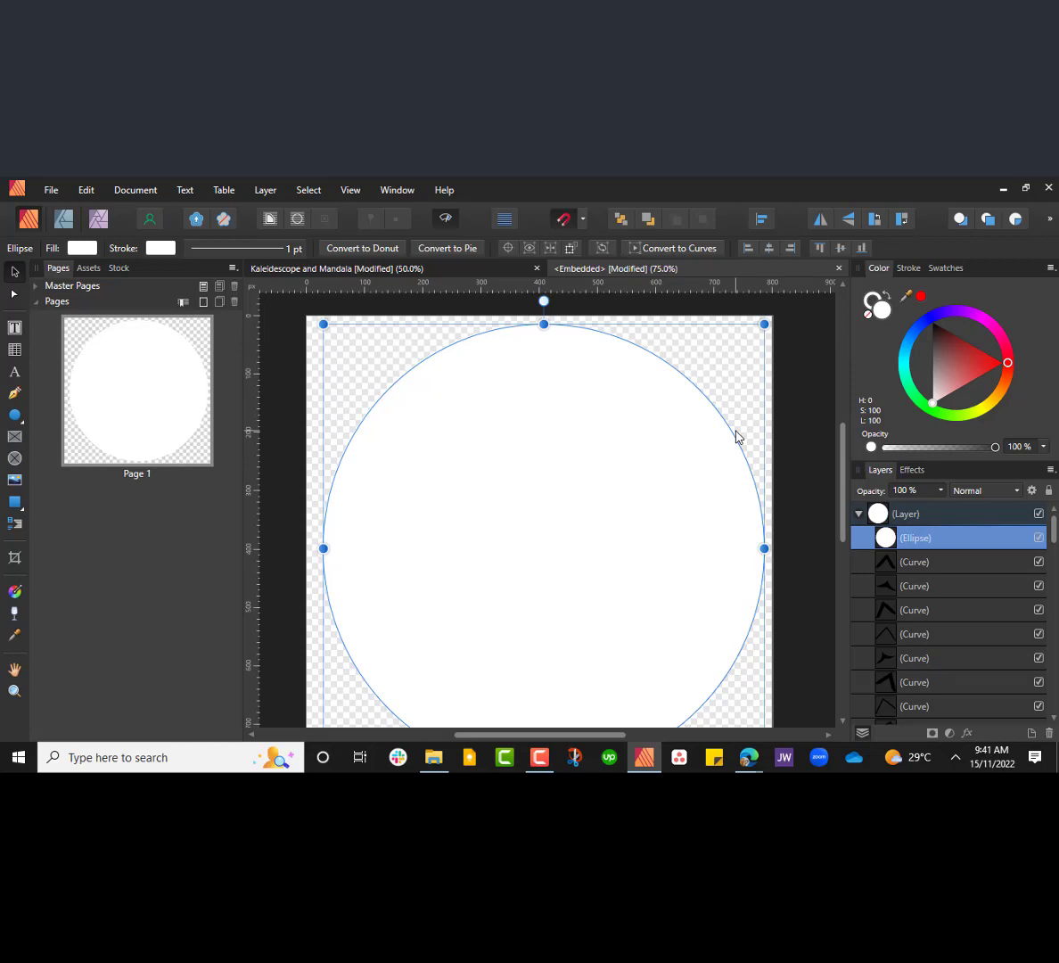
pyautogui.click(868, 315)
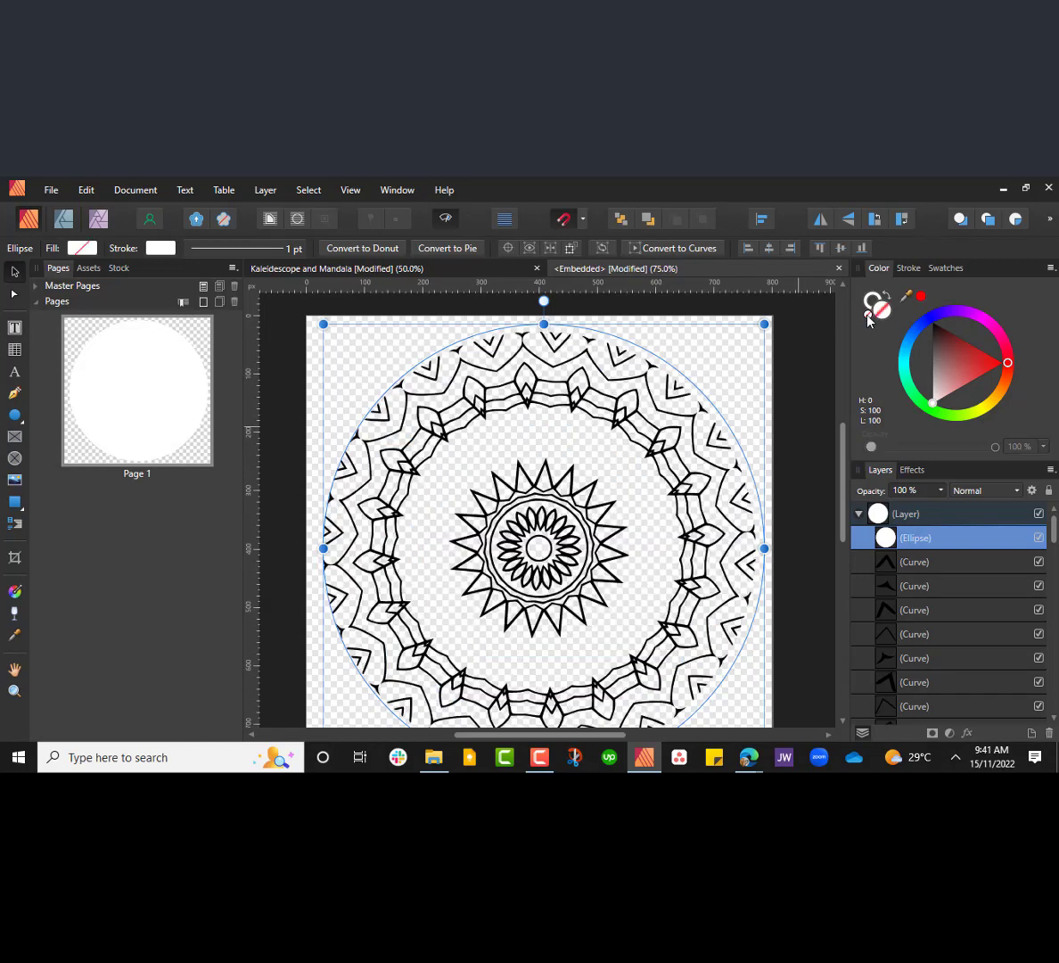
pyautogui.click(918, 269)
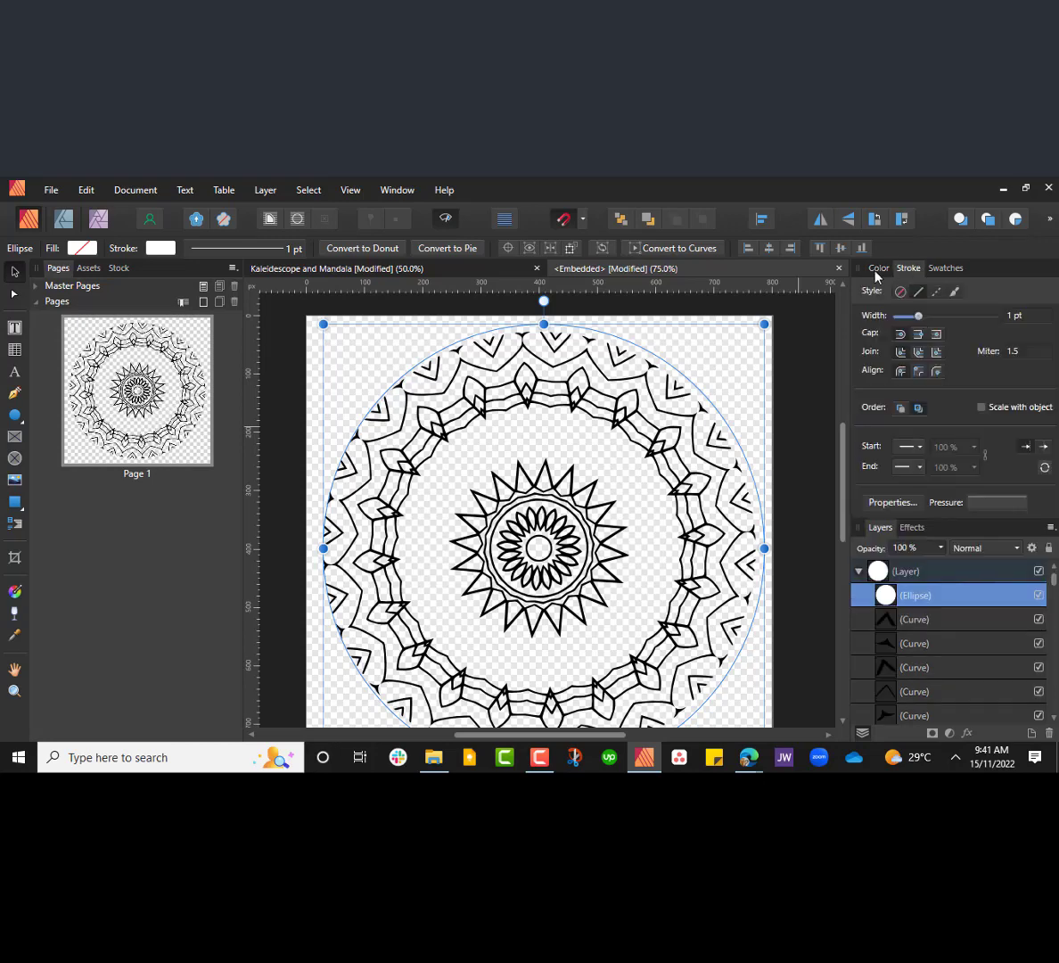
pyautogui.click(878, 268)
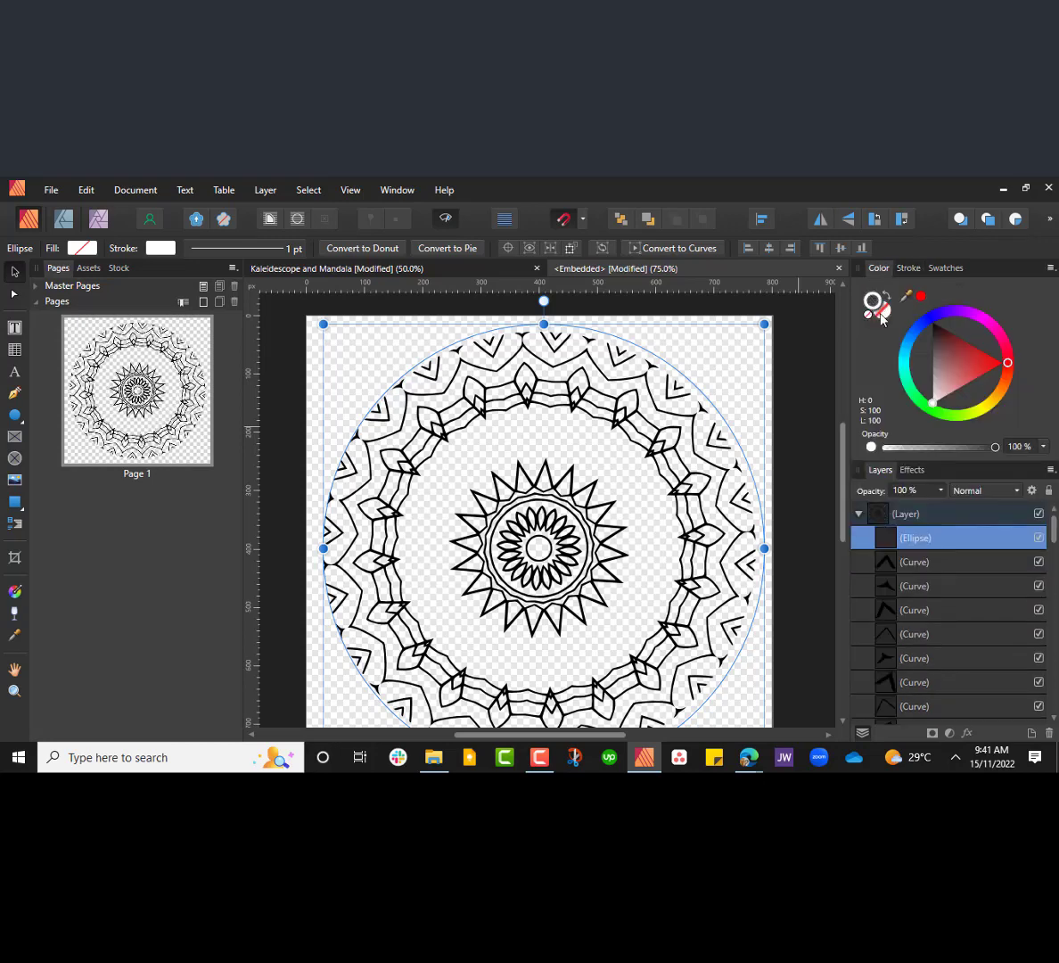
pyautogui.moveTo(923, 314); pyautogui.dragTo(922, 310)
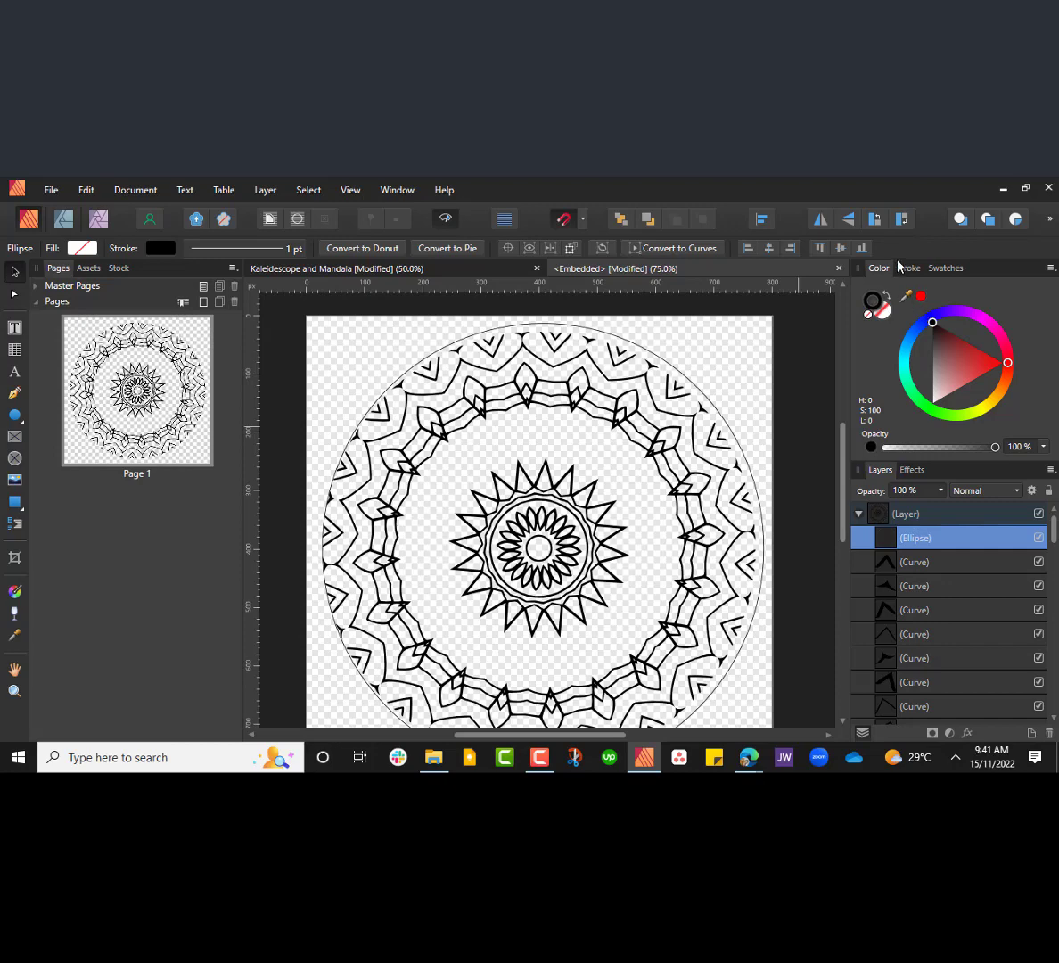
# - Set the circle's stroke width to 3 pt and shrink the circle slightly to fit closer around the mandala
pyautogui.click(908, 268)
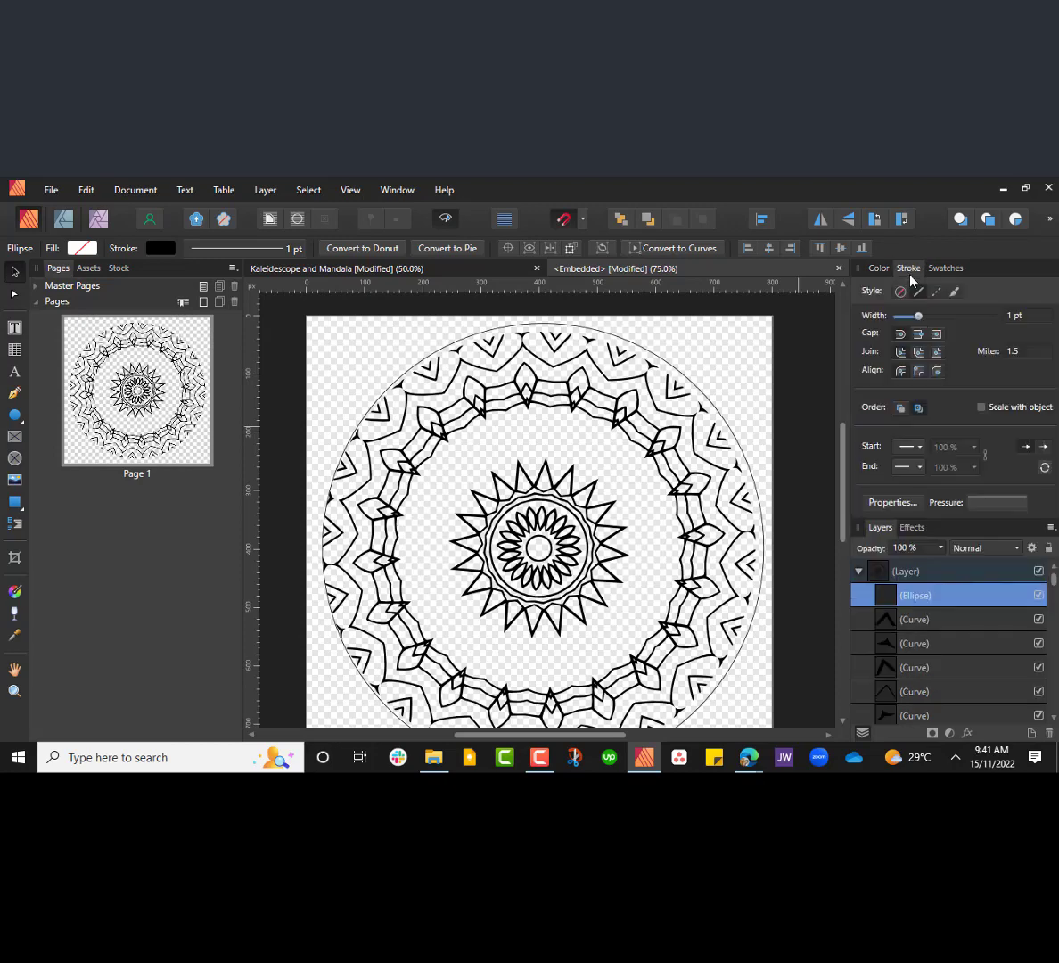
pyautogui.click(1014, 317)
pyautogui.press('Up')
pyautogui.press('Up')
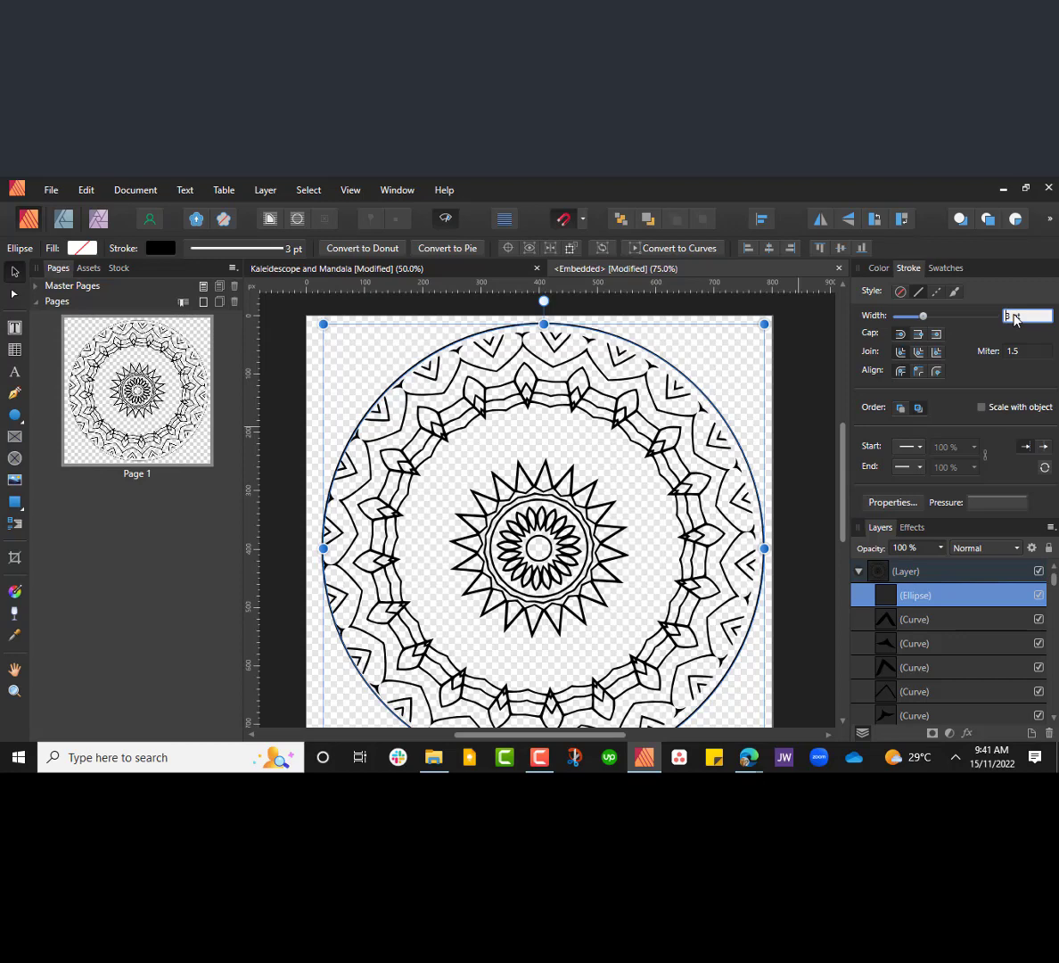
pyautogui.moveTo(765, 326); pyautogui.dragTo(760, 327)
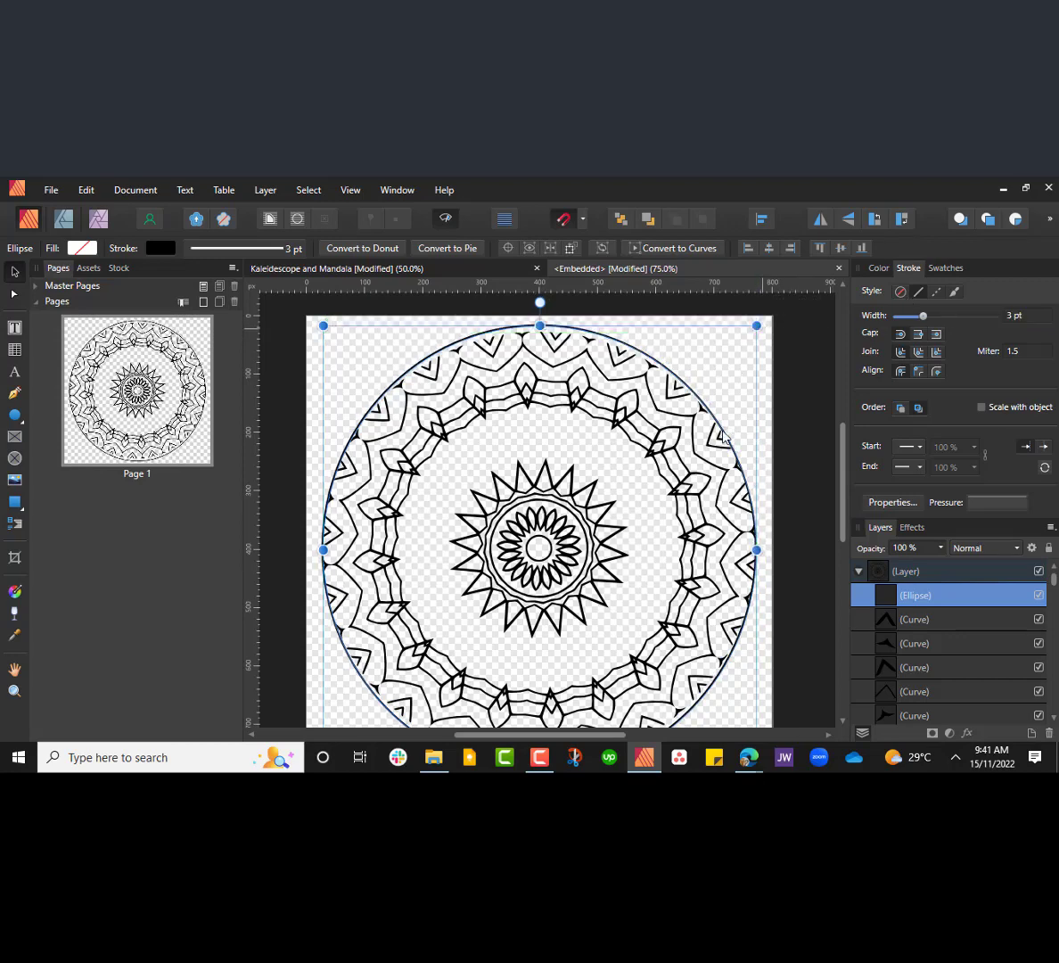
# - Move the circle's bottom and top edges slightly inward so it fits tightly against the mandala's outer edge
pyautogui.scroll(-2, 551, 695)
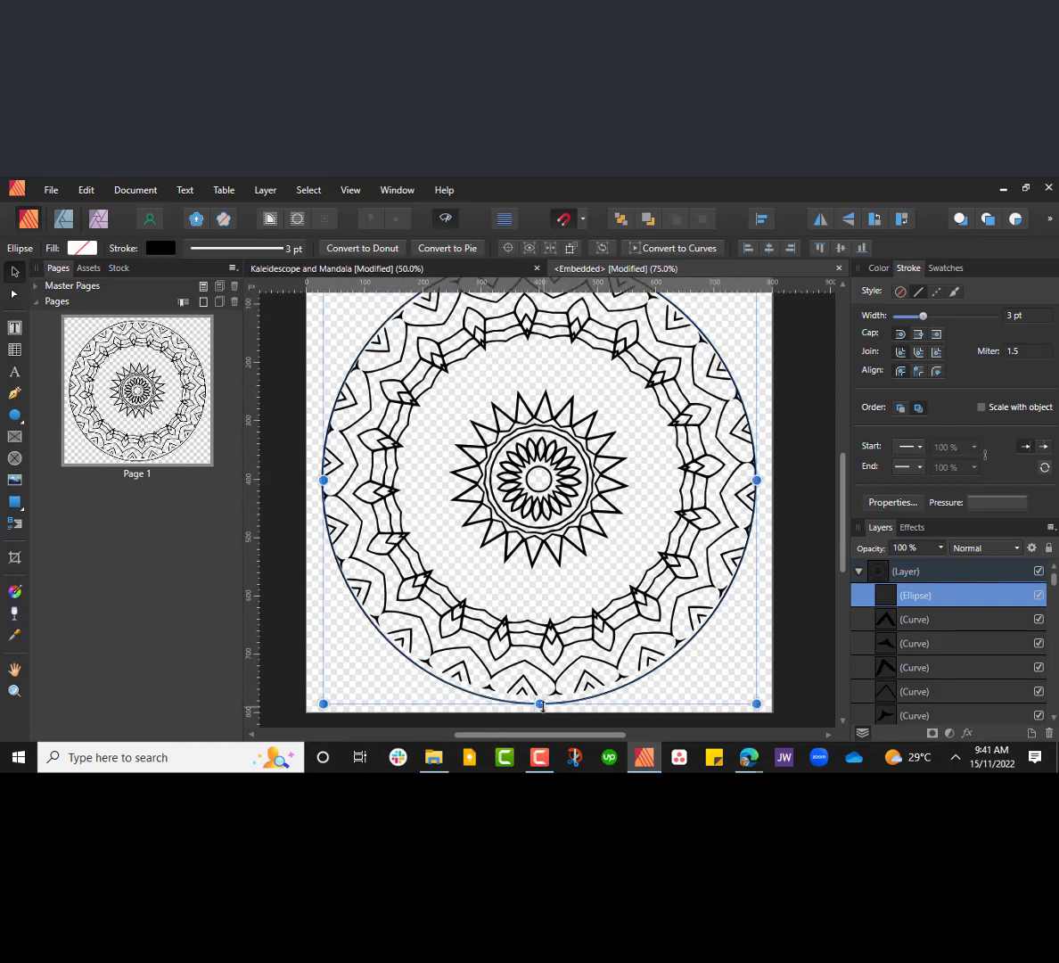
pyautogui.moveTo(540, 703); pyautogui.dragTo(542, 695)
pyautogui.scroll(3, 539, 401)
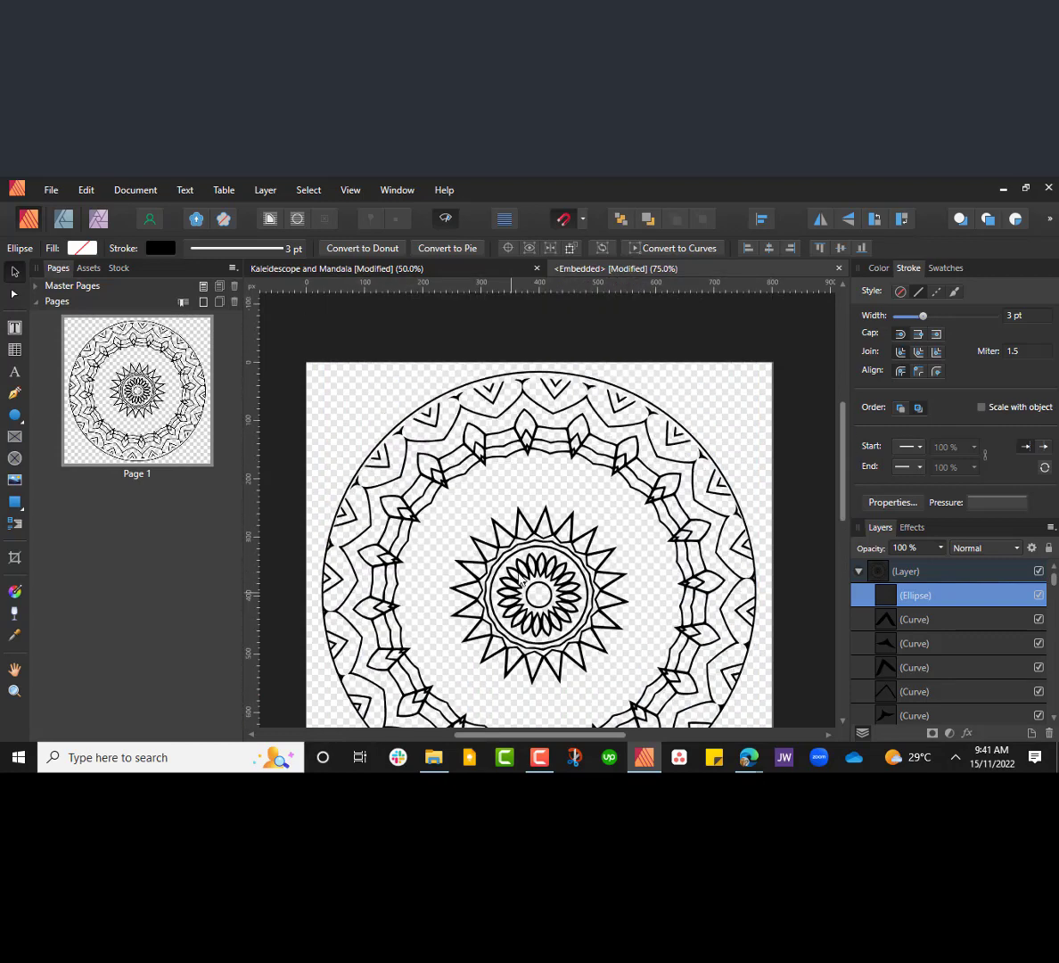
pyautogui.moveTo(541, 372); pyautogui.dragTo(541, 377)
pyautogui.click(777, 463)
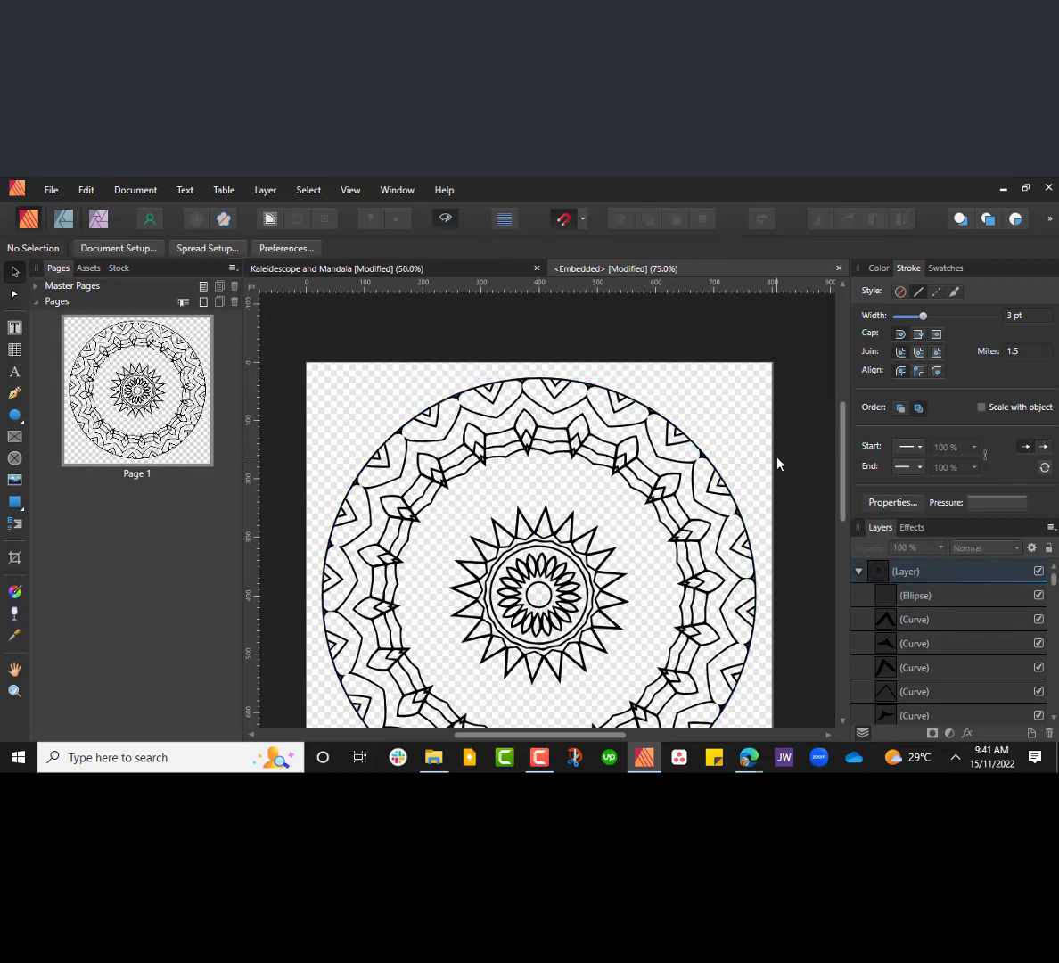
# - Group the circle with all the mandala curves and close the embedded document to return to the Kaleidescope and Mandala file
pyautogui.hotkey('ctrl', '-')
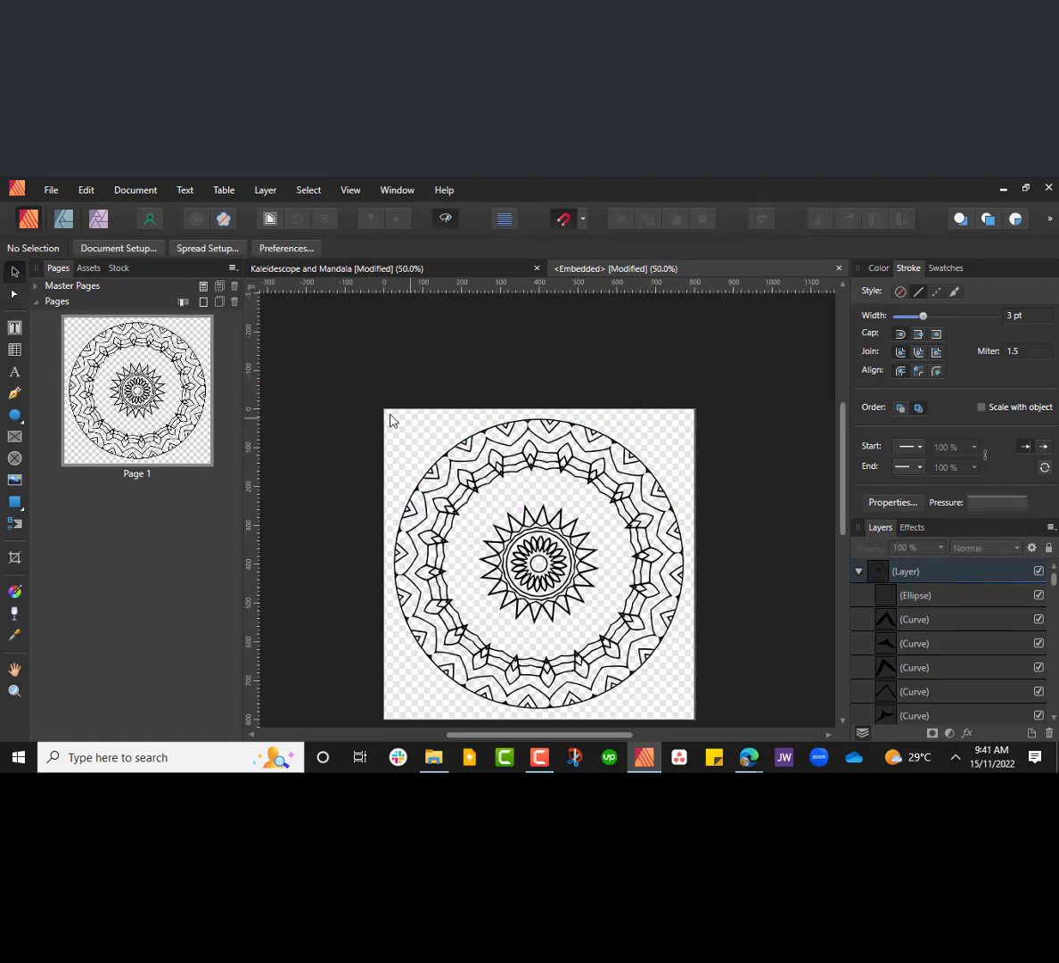
pyautogui.moveTo(335, 366); pyautogui.dragTo(806, 708)
pyautogui.hotkey('ctrl', 'a')
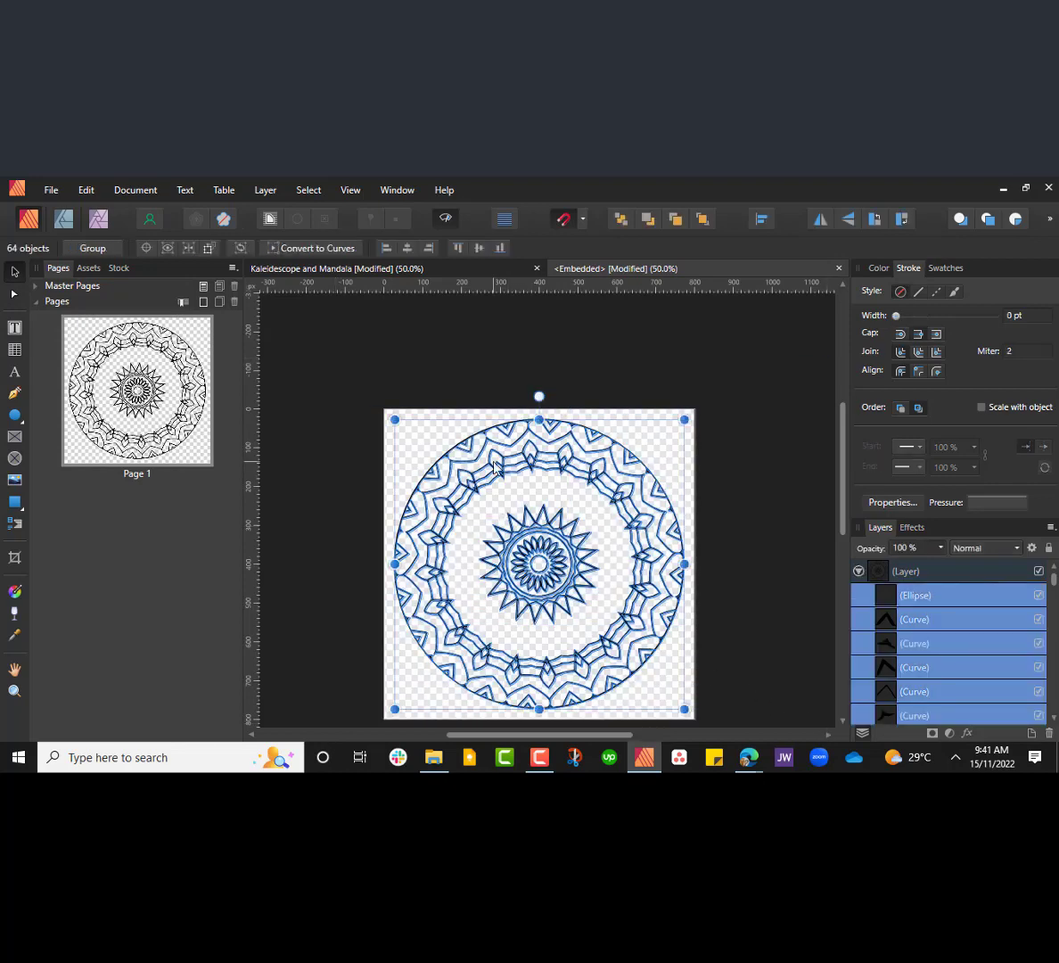
pyautogui.rightClick(496, 465)
pyautogui.click(493, 237)
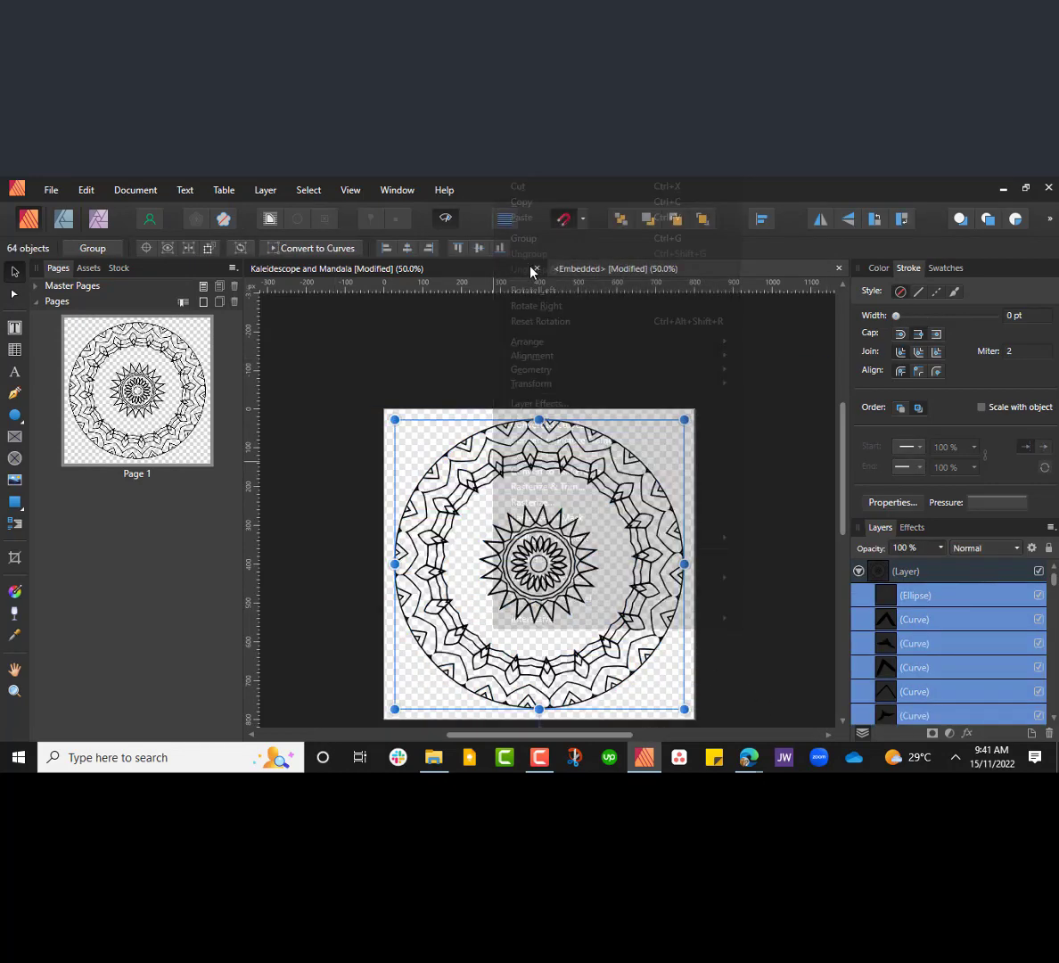
pyautogui.click(736, 501)
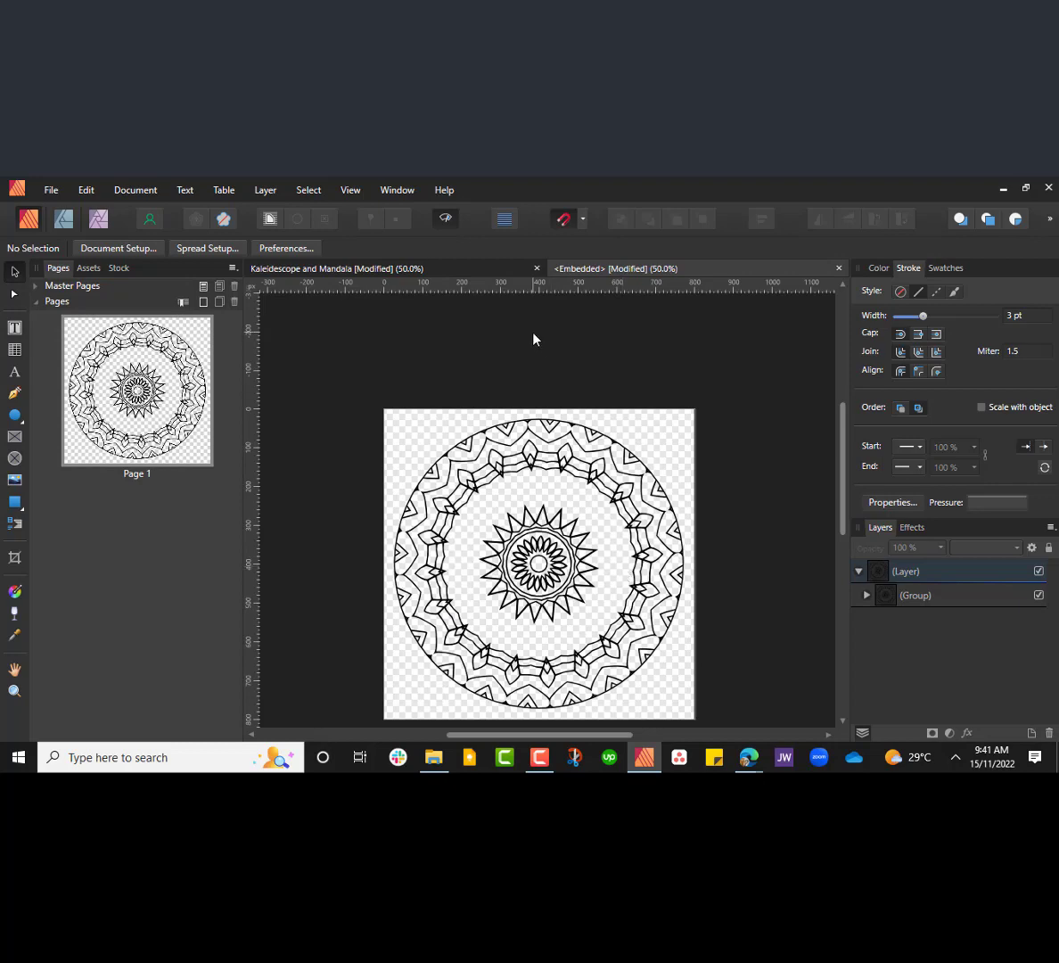
pyautogui.click(838, 268)
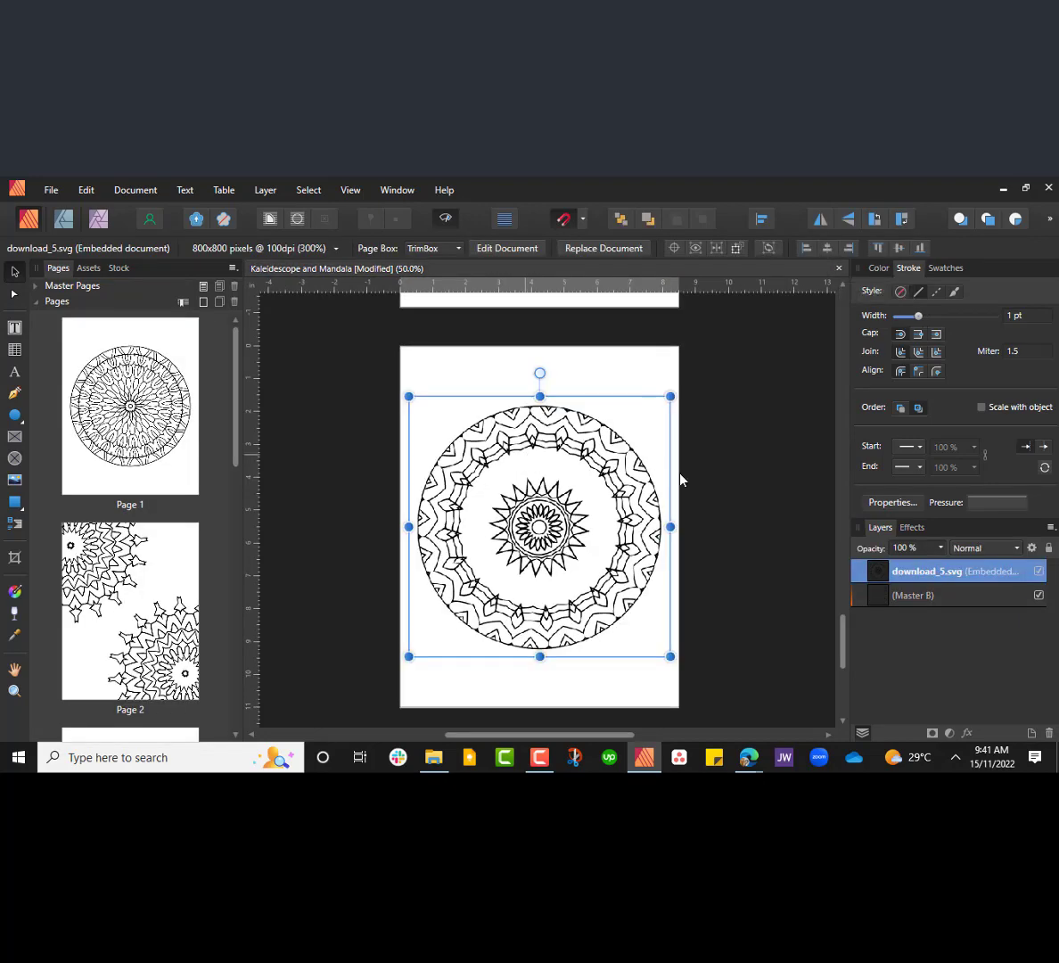
# - Centre the download_2.svg mandala horizontally on page 3
pyautogui.click(743, 487)
pyautogui.click(550, 467)
pyautogui.click(193, 575)
pyautogui.click(558, 464)
pyautogui.scroll(-2, 553, 463)
pyautogui.scroll(-6, 553, 463)
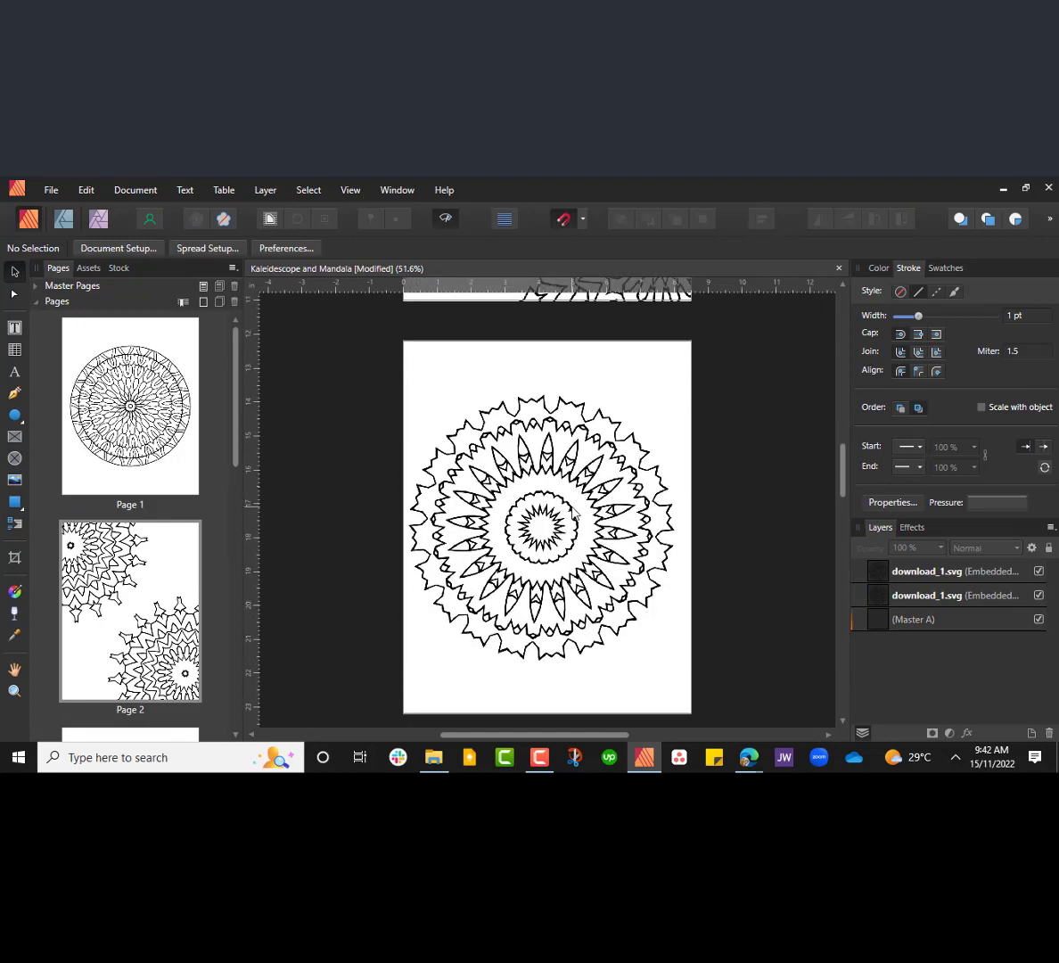
pyautogui.click(574, 514)
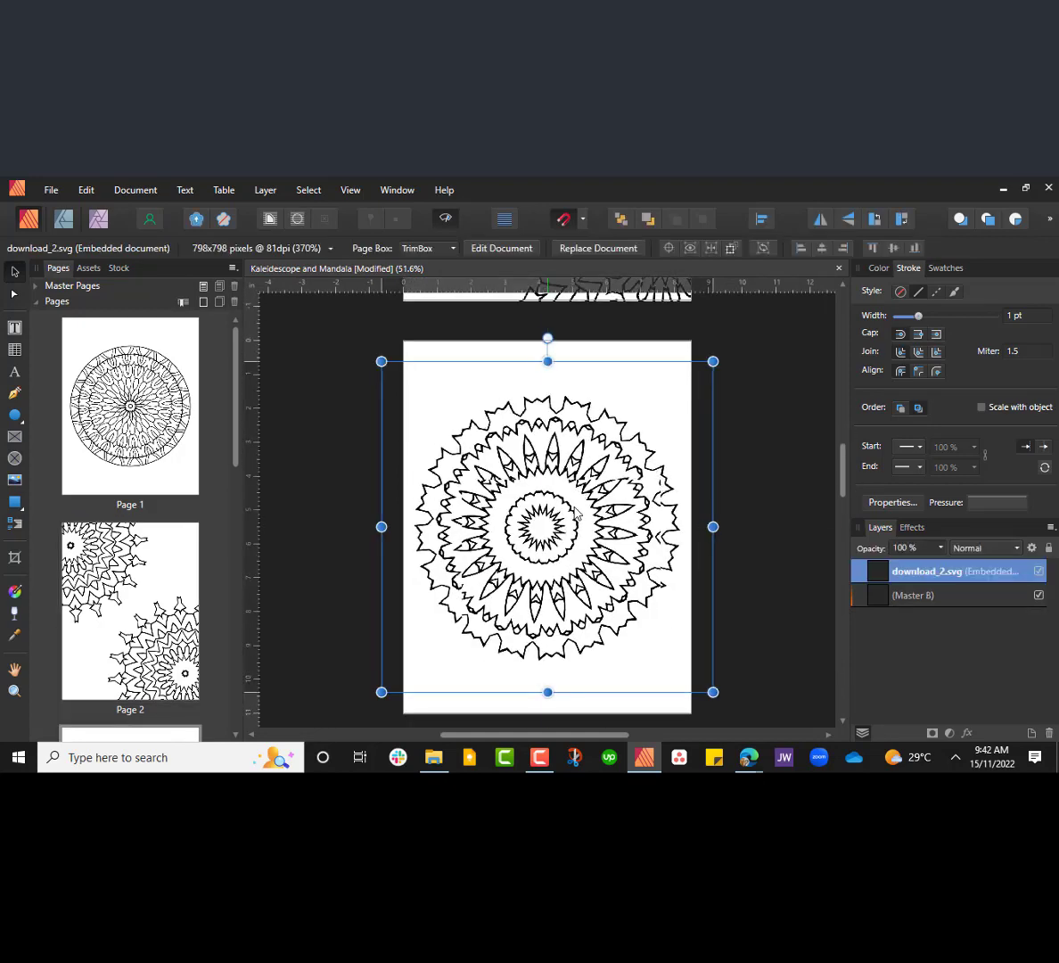
# - Duplicate the download_5.svg mandala on page 6 and place the copy partly off the page's upper-left side, against the central mandala
pyautogui.scroll(-3, 207, 615)
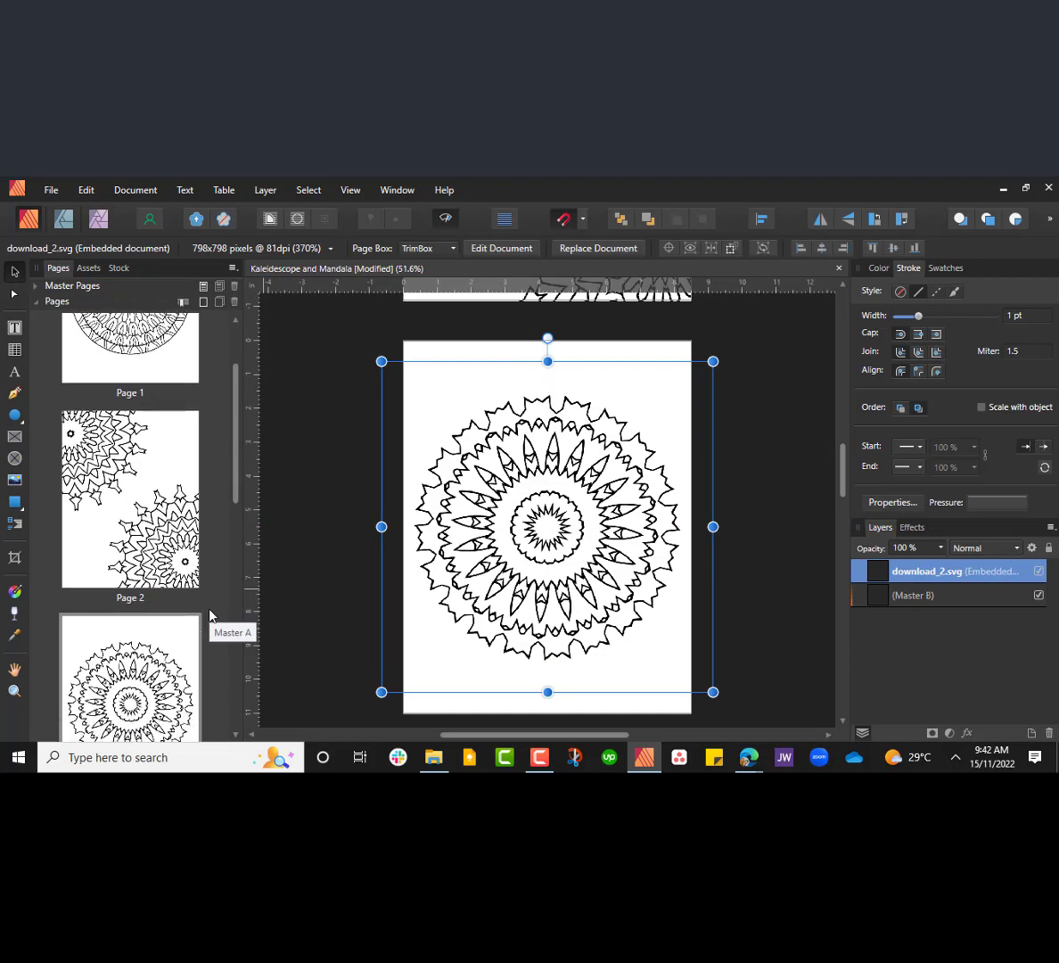
pyautogui.scroll(-6, 726, 652)
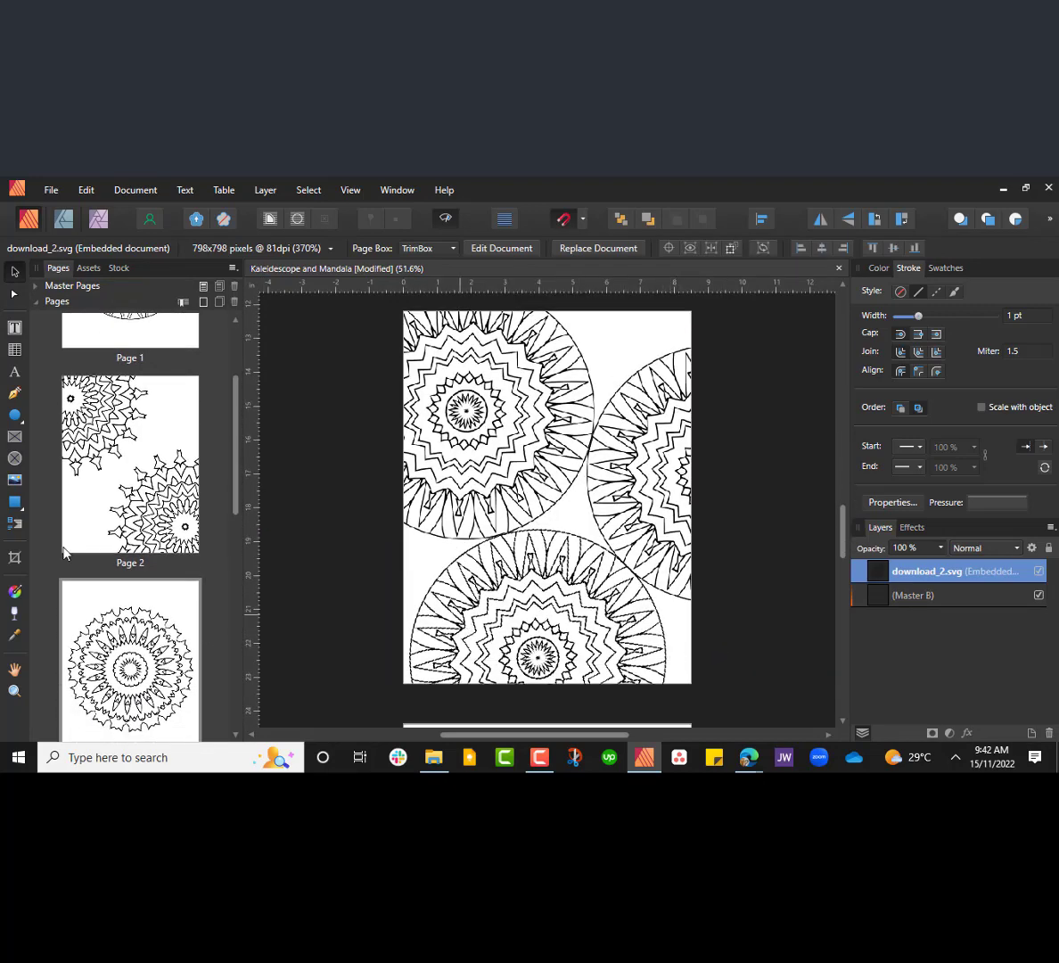
pyautogui.scroll(-3, 119, 549)
pyautogui.moveTo(236, 493); pyautogui.dragTo(244, 675)
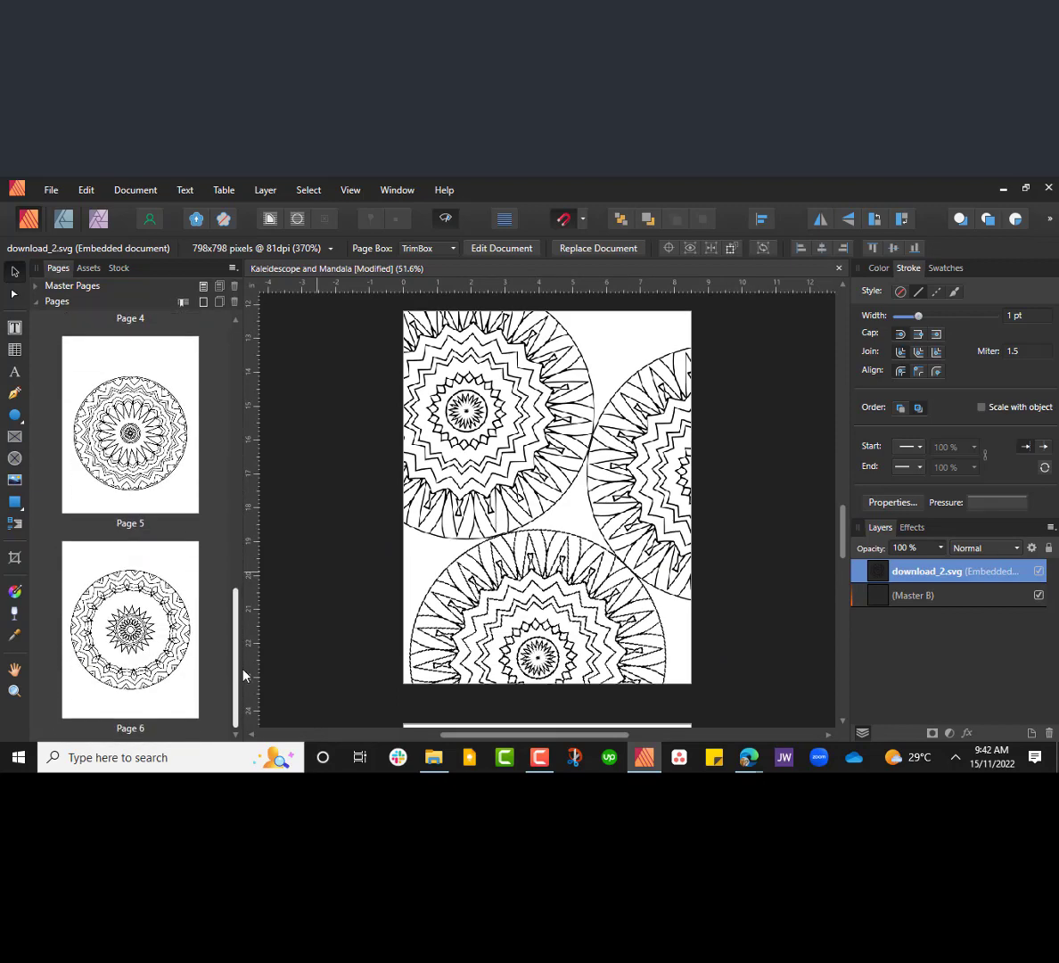
pyautogui.click(132, 596)
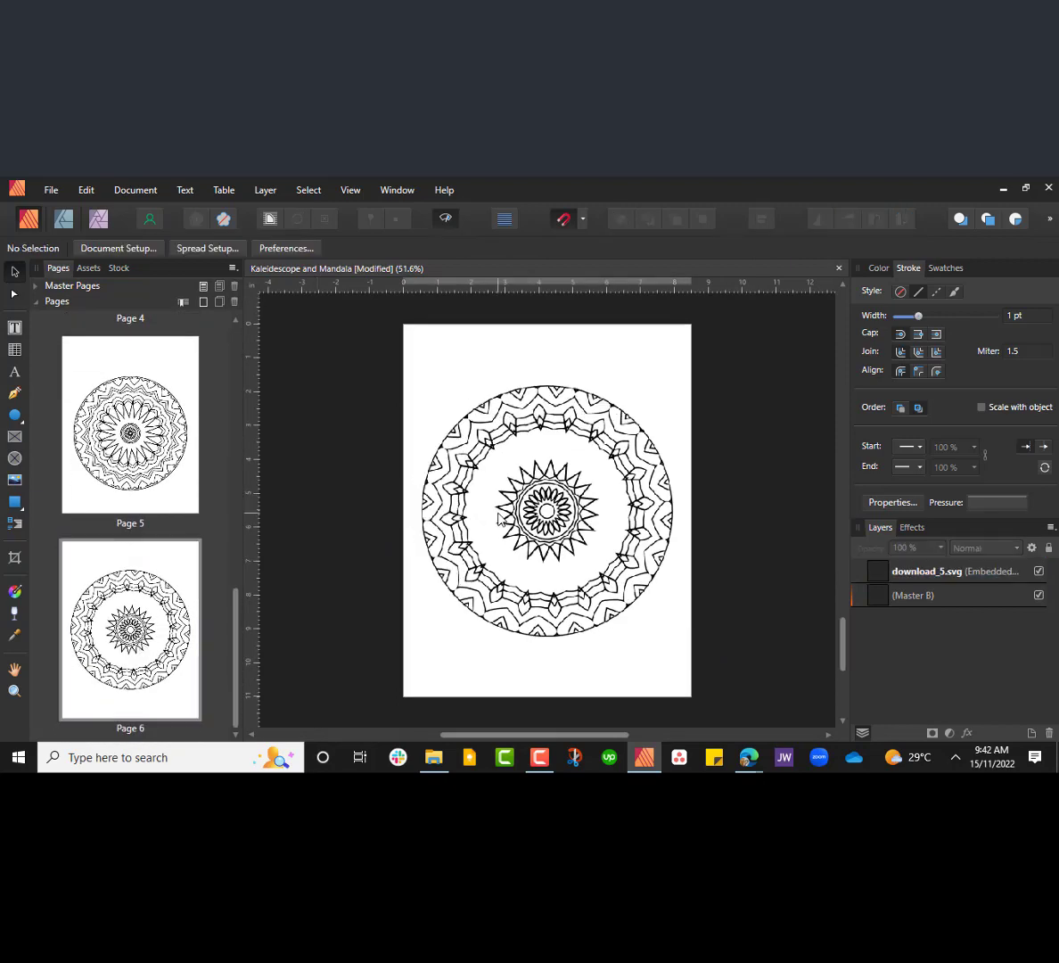
pyautogui.keyDown('ctrl'); pyautogui.scroll(3, 610, 554); pyautogui.keyUp('ctrl')
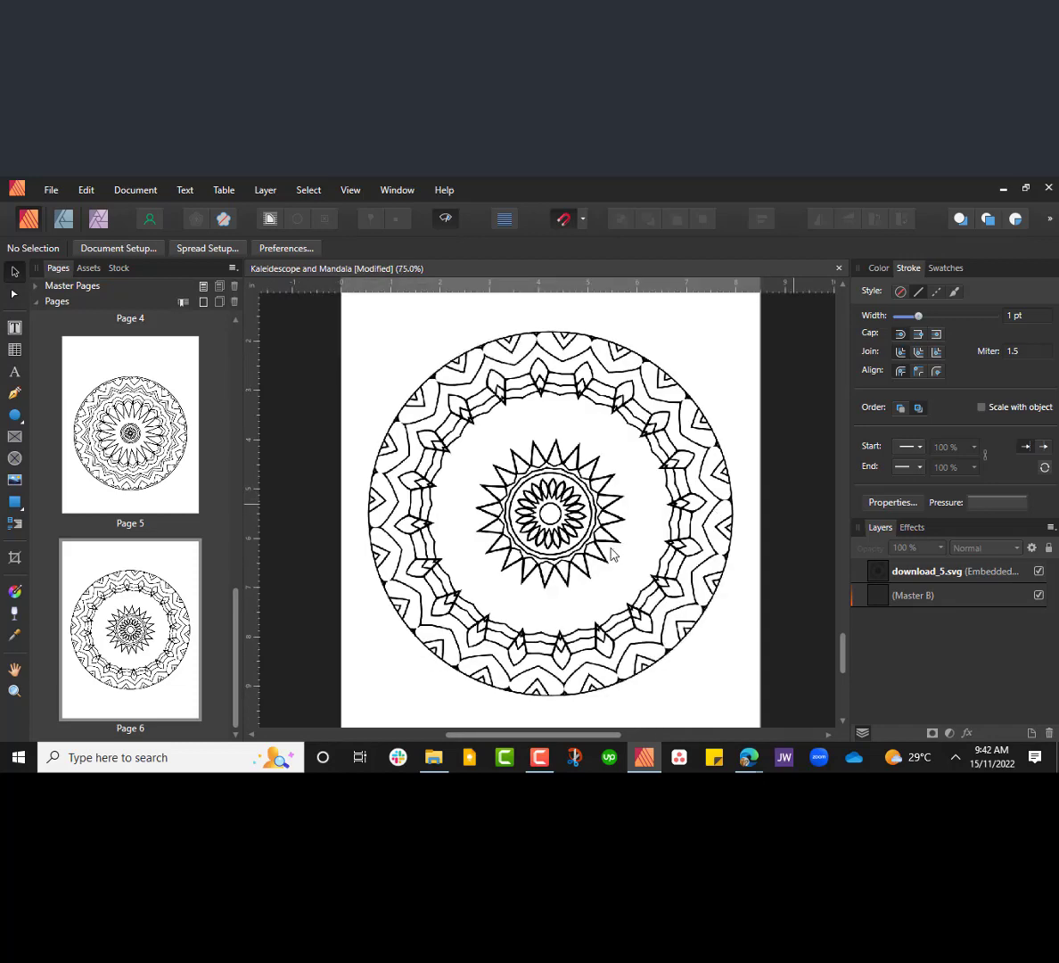
pyautogui.click(610, 553)
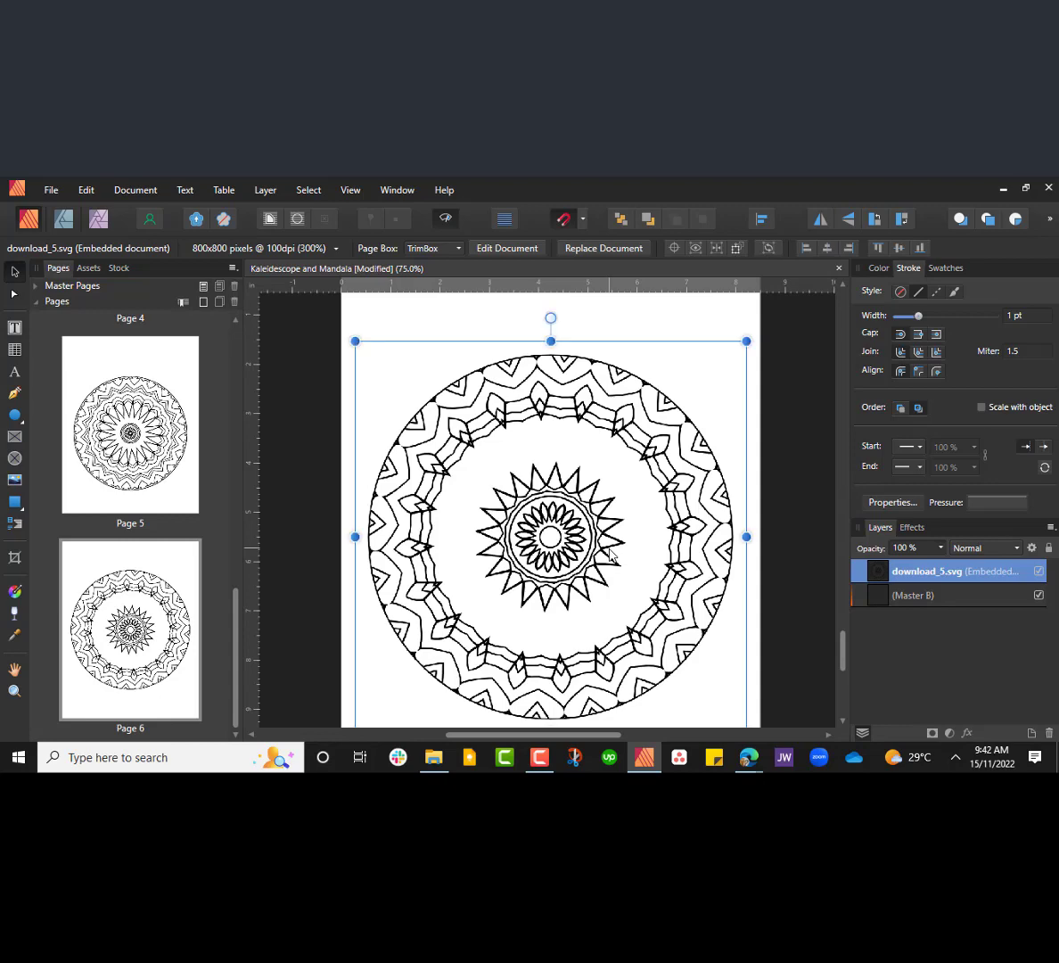
pyautogui.hotkey('ctrl', 'j')
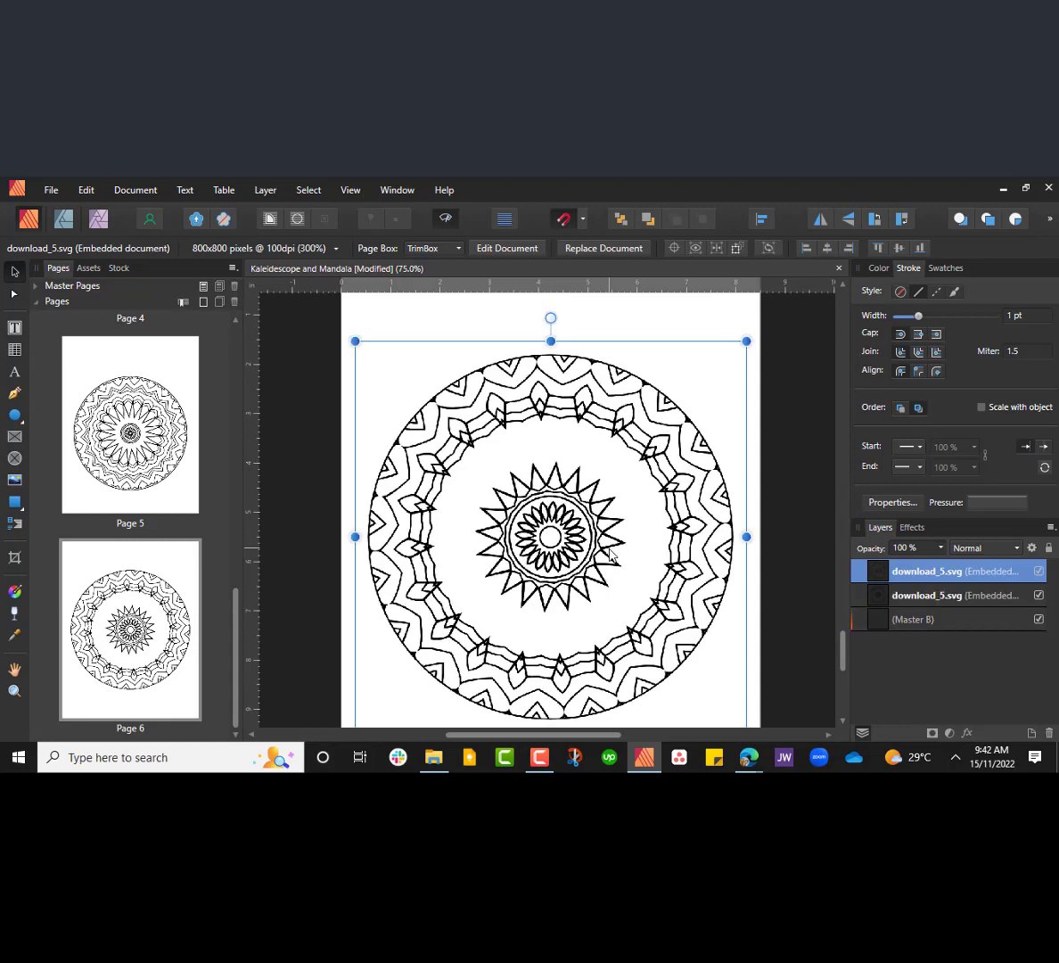
pyautogui.scroll(1, 610, 553)
pyautogui.moveTo(621, 551); pyautogui.dragTo(374, 343)
pyautogui.scroll(-2, 473, 366)
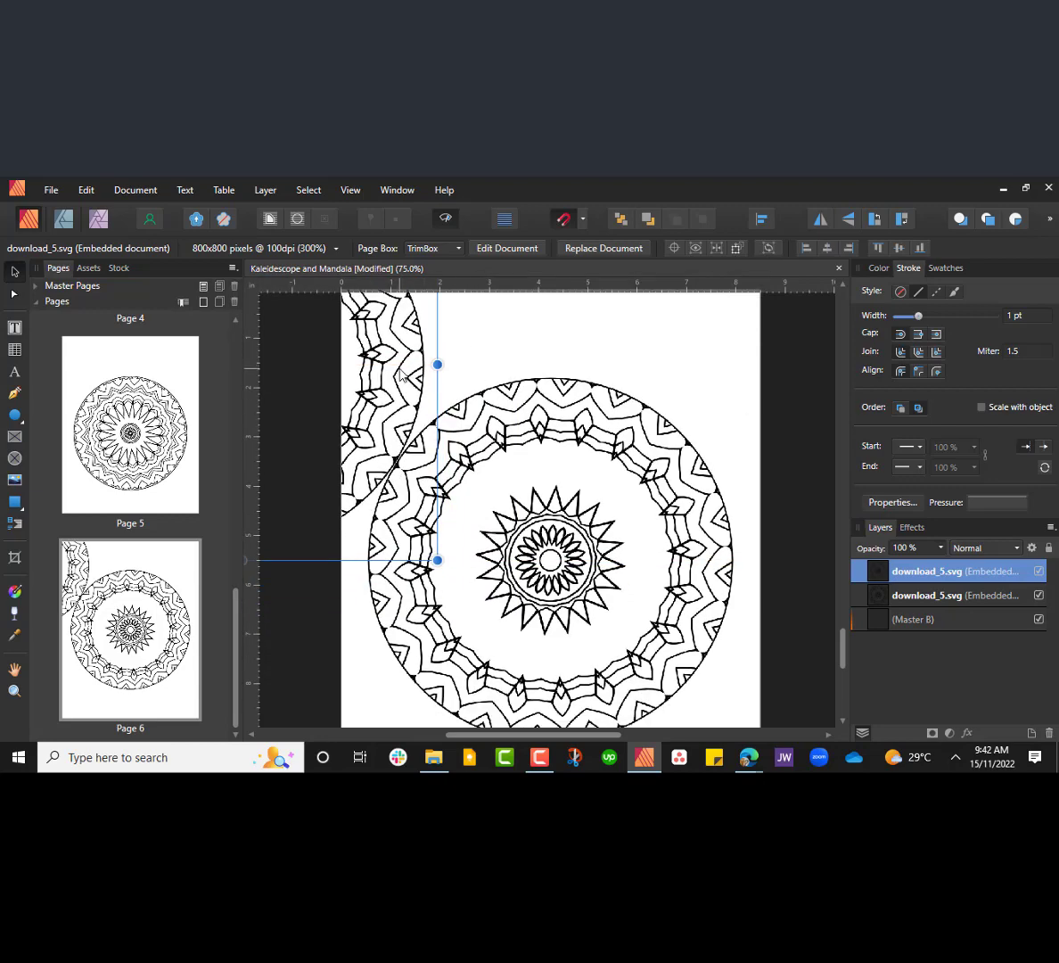
# - Add another copy of the mandala and place it partly off the lower-right corner of page 6, meeting the central mandala's edge
pyautogui.moveTo(552, 413); pyautogui.dragTo(901, 587)
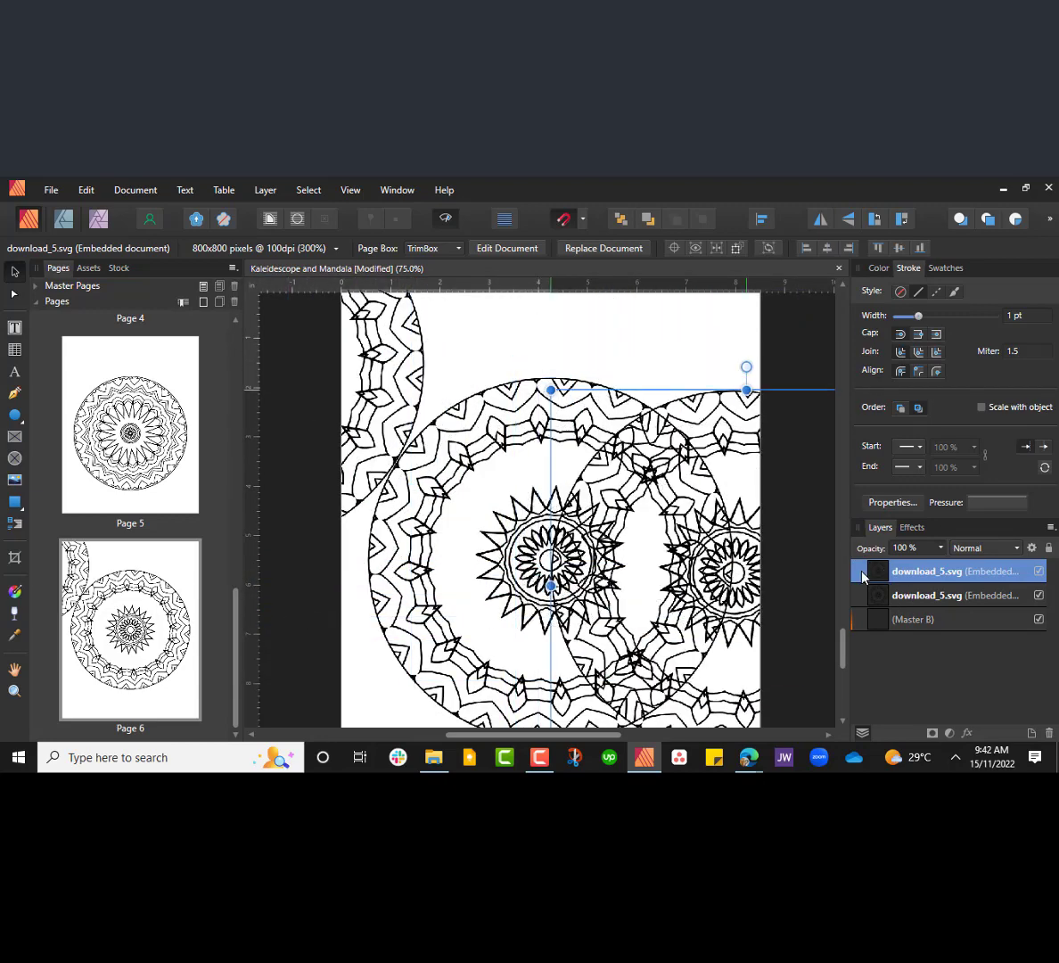
pyautogui.scroll(-8, 714, 517)
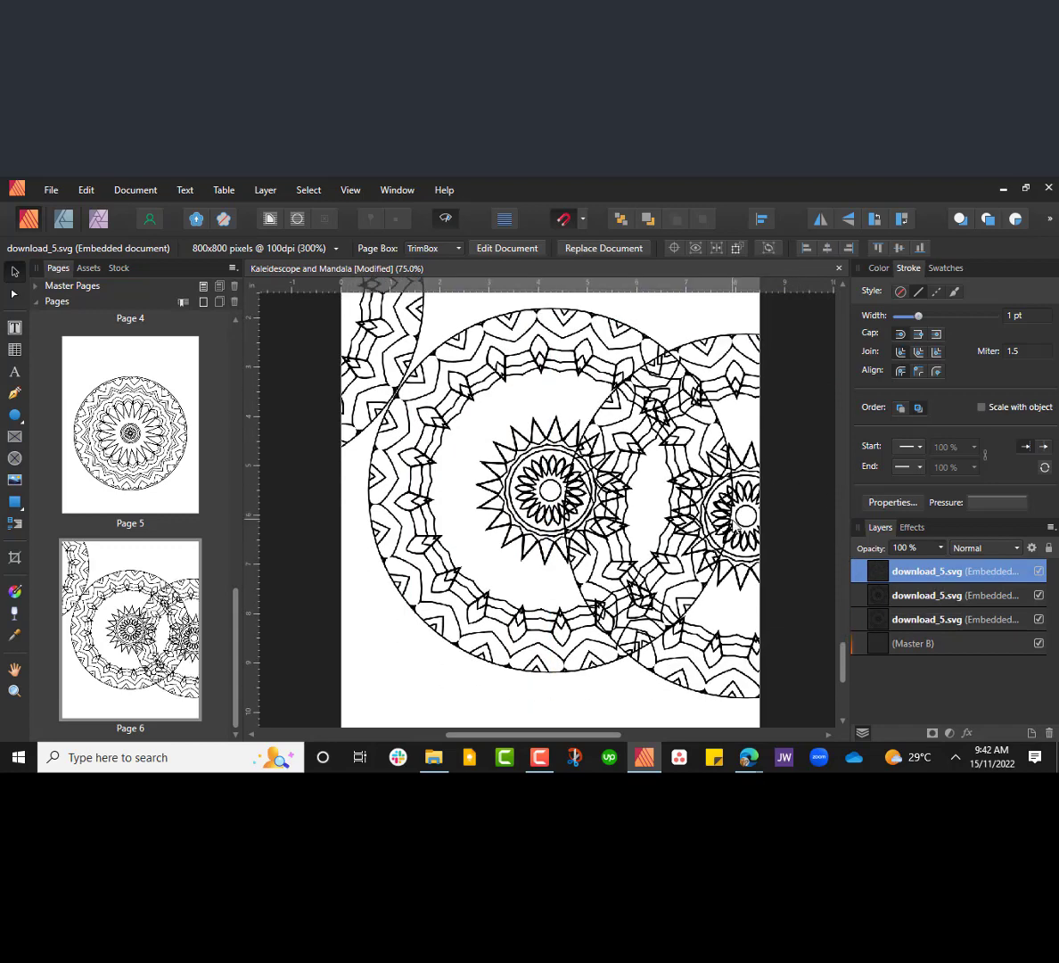
pyautogui.moveTo(715, 517); pyautogui.dragTo(704, 767)
pyautogui.moveTo(658, 523); pyautogui.dragTo(673, 517)
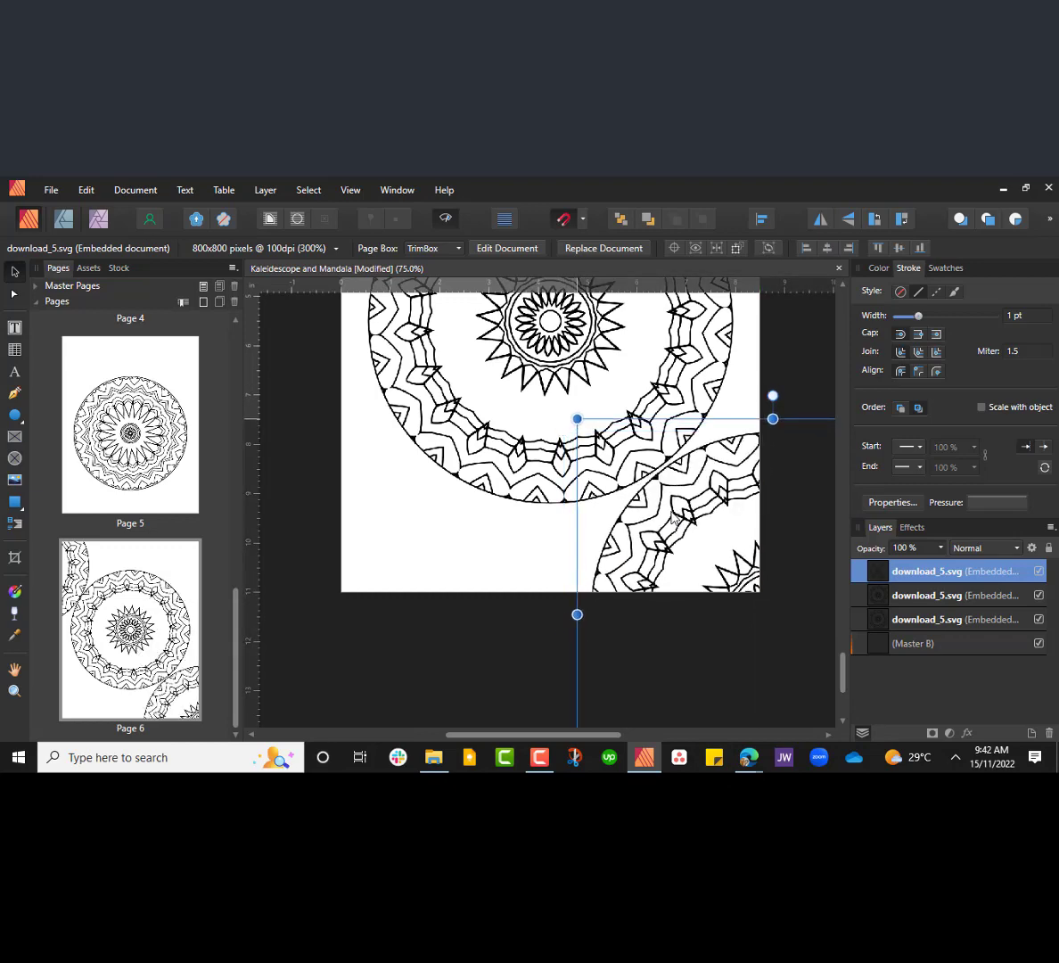
# - Copy the lower-right mandala and place the copy partly off the upper-right corner of page 6
pyautogui.hotkey('ctrl', '-')
pyautogui.hotkey('ctrl', '-')
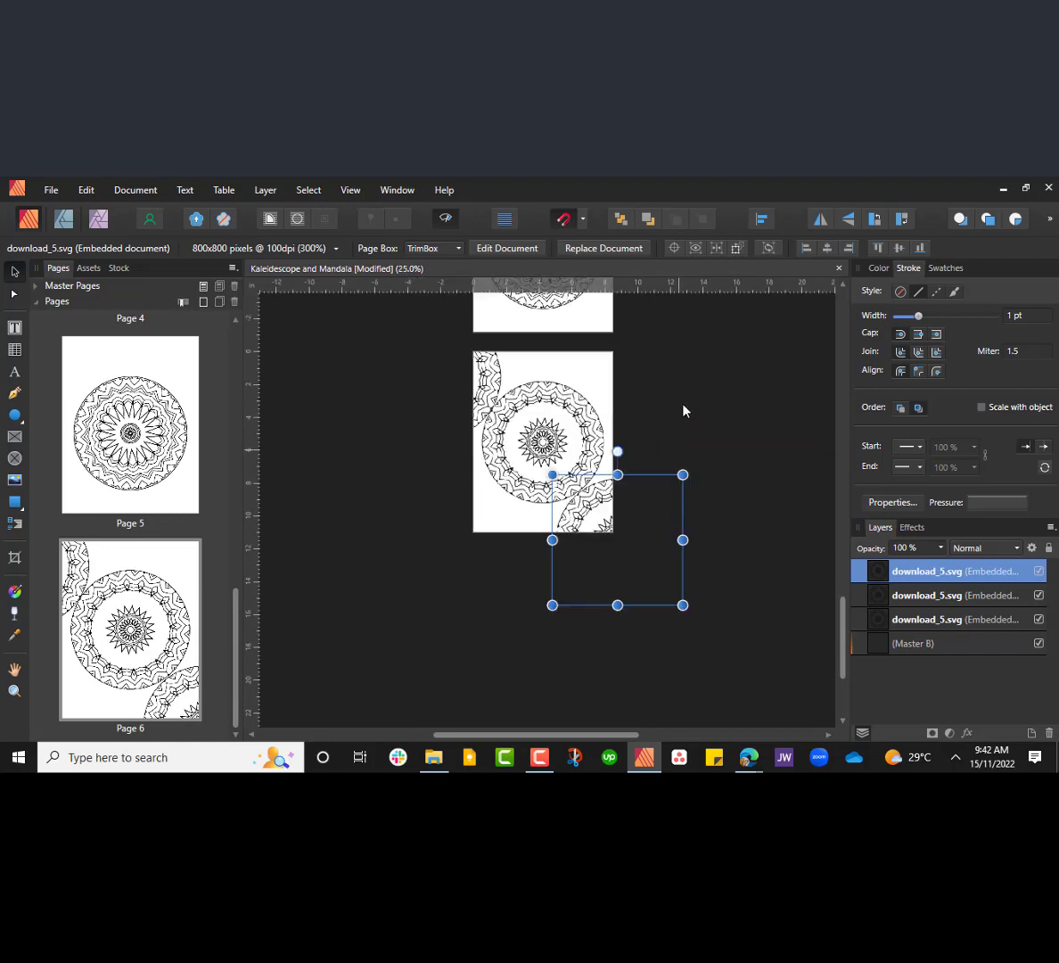
pyautogui.click(684, 410)
pyautogui.moveTo(589, 515); pyautogui.dragTo(600, 317)
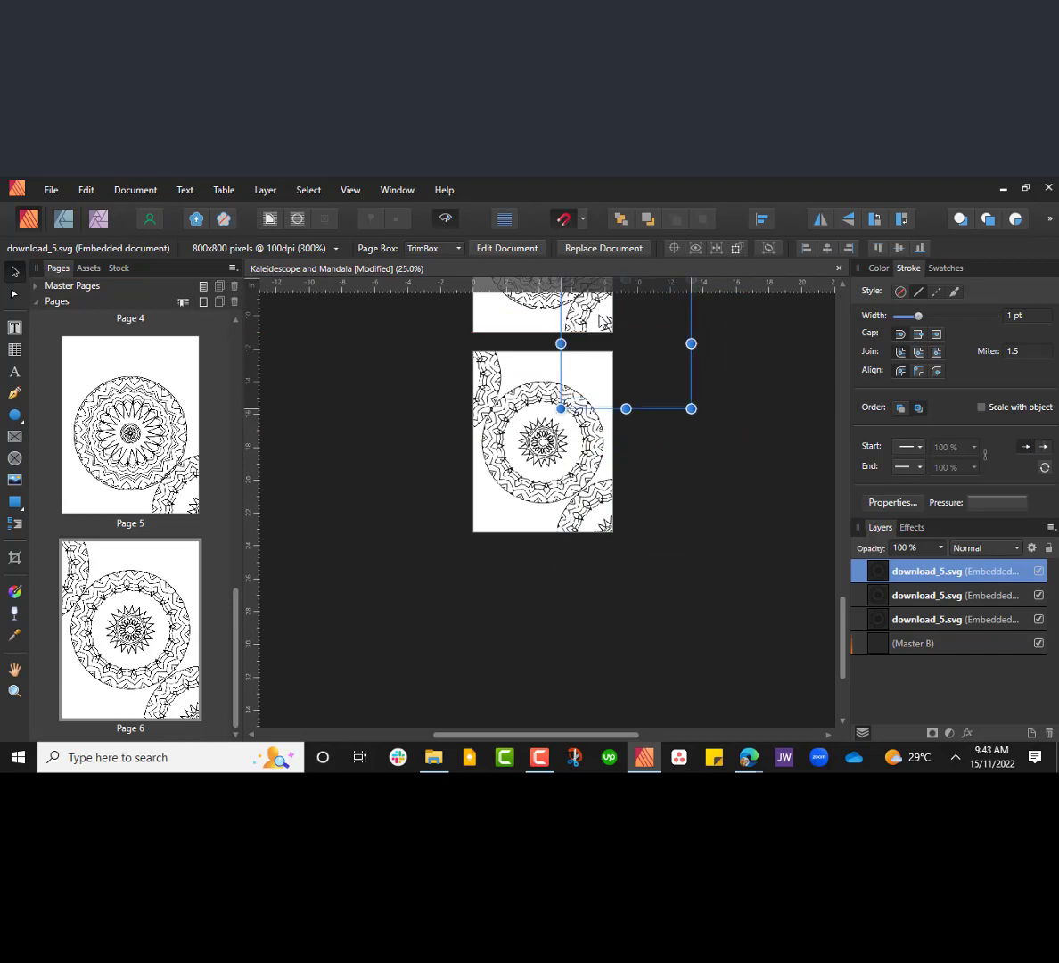
pyautogui.hotkey('ctrl', '+')
pyautogui.hotkey('ctrl', '+')
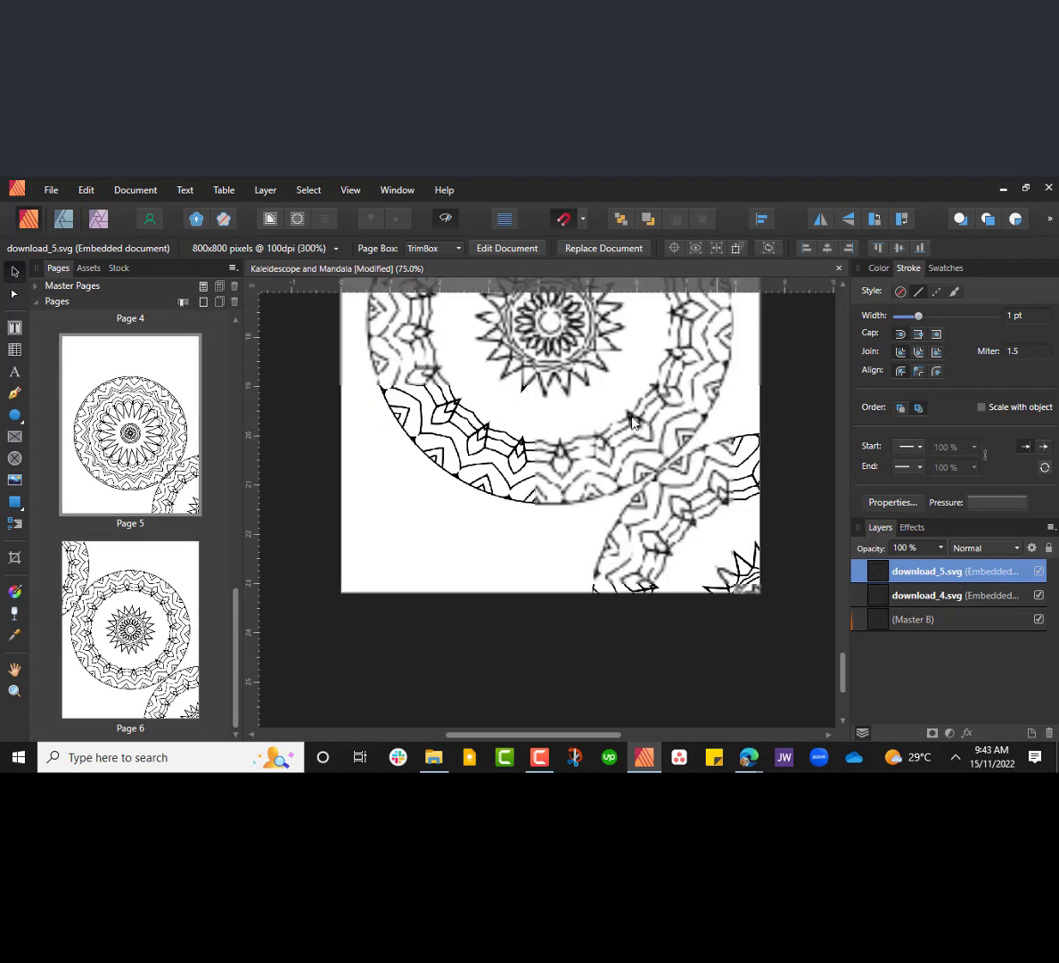
pyautogui.scroll(5, 618, 392)
pyautogui.moveTo(723, 443)
pyautogui.mouseDown()
pyautogui.moveTo(678, 478)
pyautogui.moveTo(709, 469)
pyautogui.mouseUp()
pyautogui.hotkey('ctrl', '-')
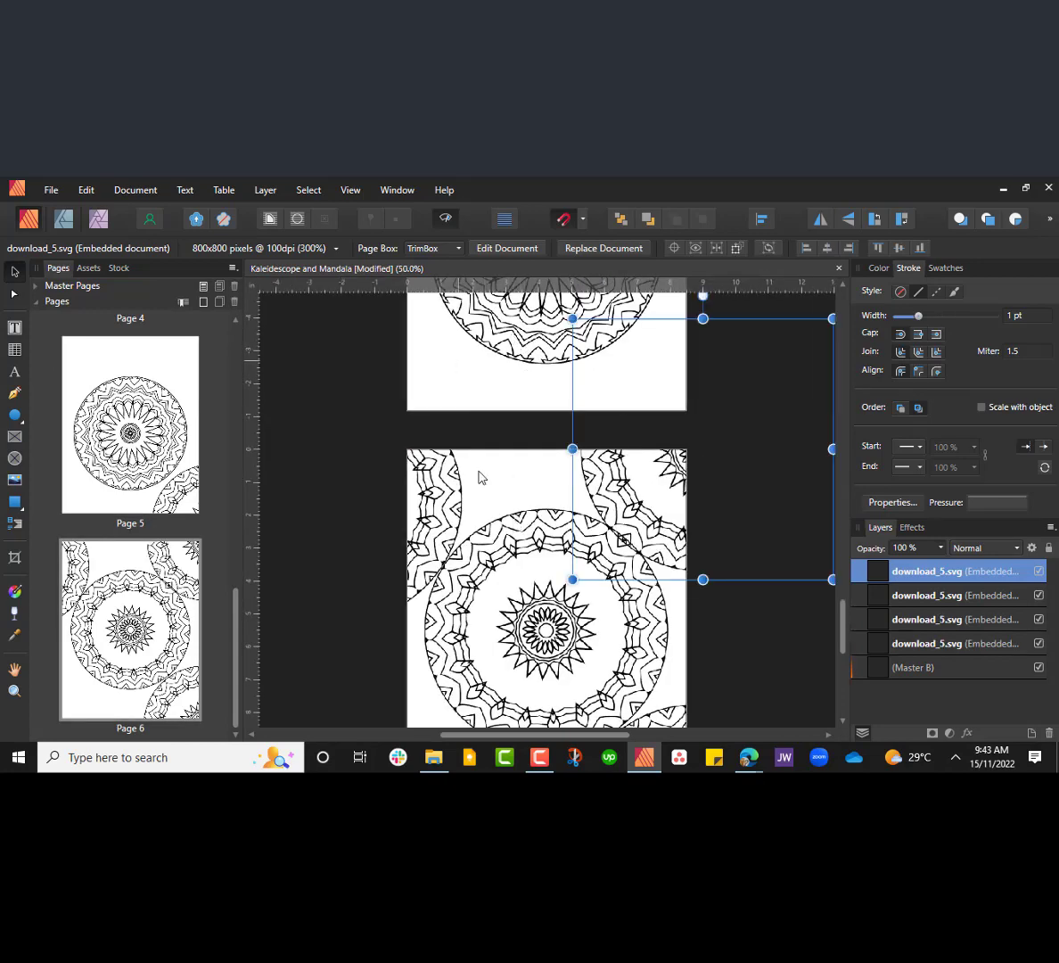
# - Nudge the upper-right mandala copy slightly outward to reduce its overlap with the central mandala
pyautogui.scroll(2, 182, 522)
pyautogui.scroll(1, 203, 552)
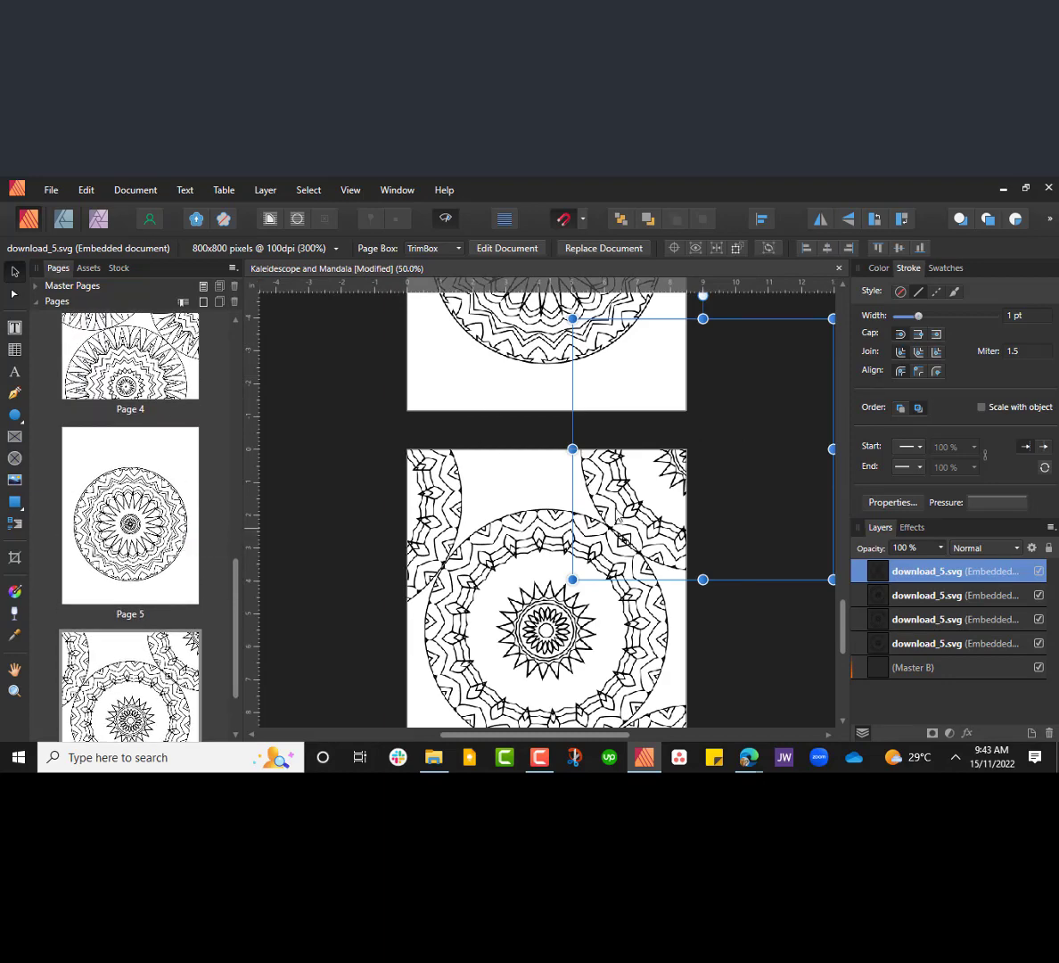
pyautogui.moveTo(618, 512); pyautogui.dragTo(623, 513)
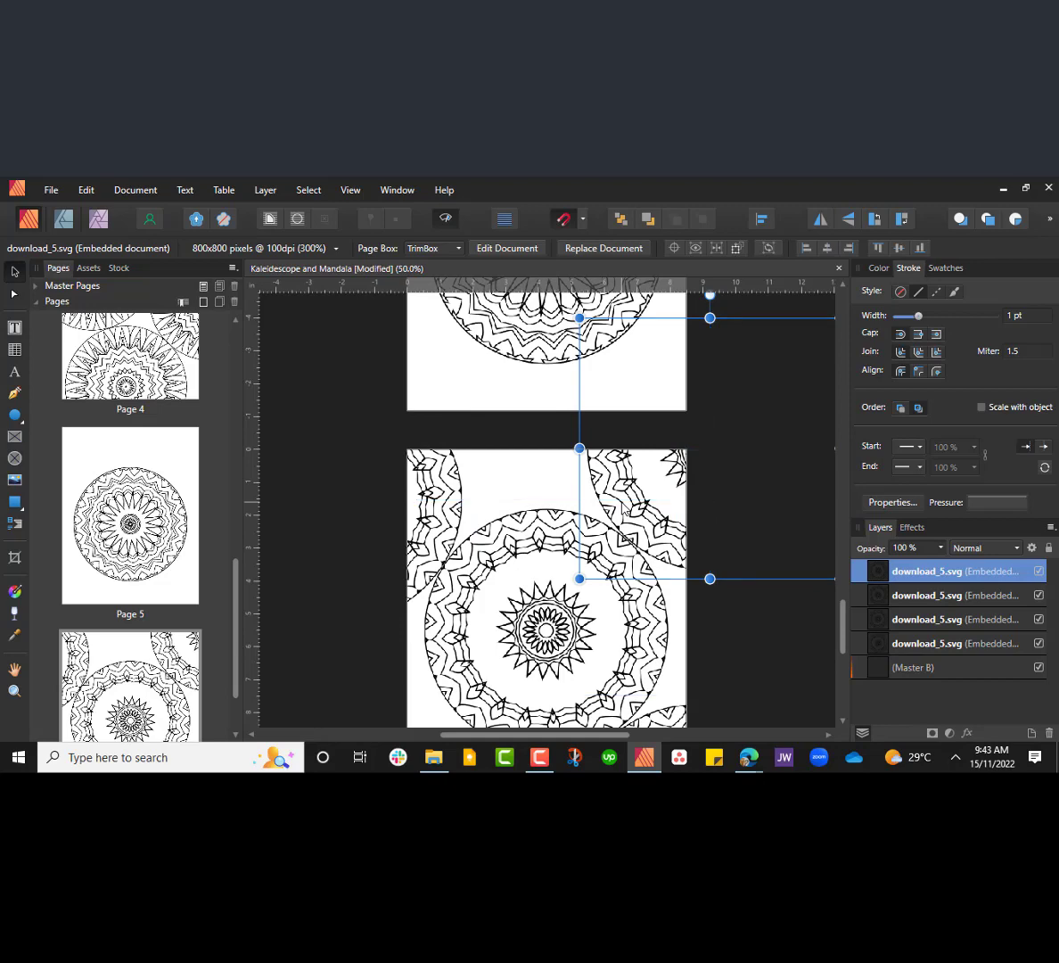
pyautogui.scroll(-1, 772, 615)
pyautogui.click(779, 616)
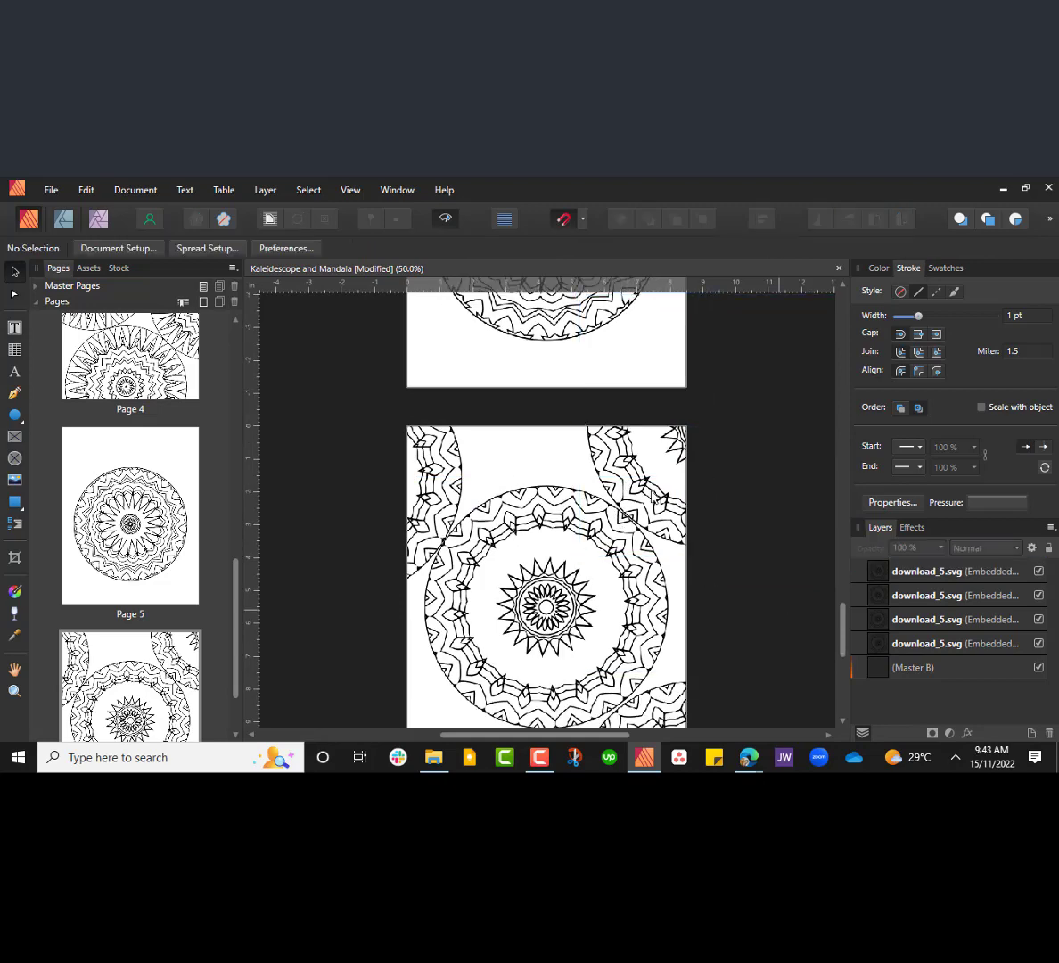
# - Duplicate the lower-right mandala and place the copy partly off the lower-left corner of page 6
pyautogui.click(599, 454)
pyautogui.scroll(-1, 600, 454)
pyautogui.scroll(-8, 653, 503)
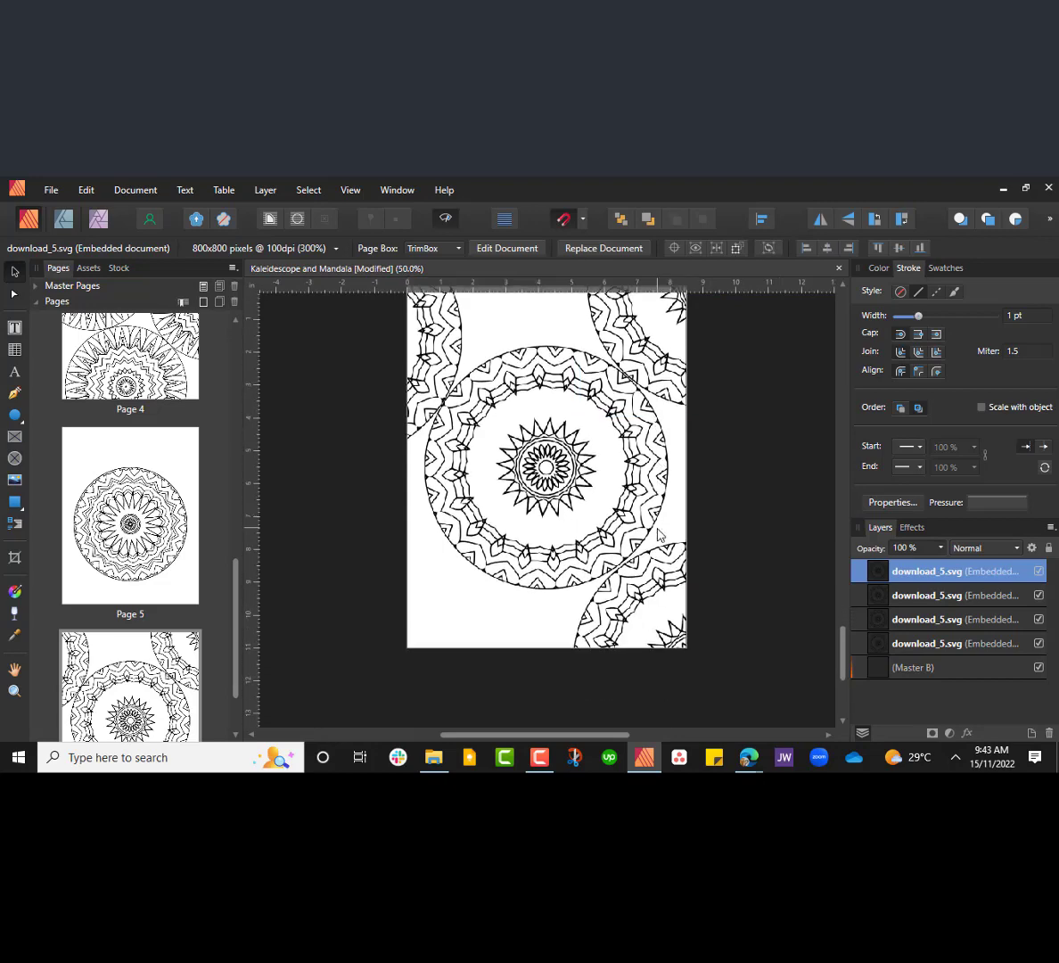
pyautogui.click(646, 549)
pyautogui.hotkey('ctrl', 'j')
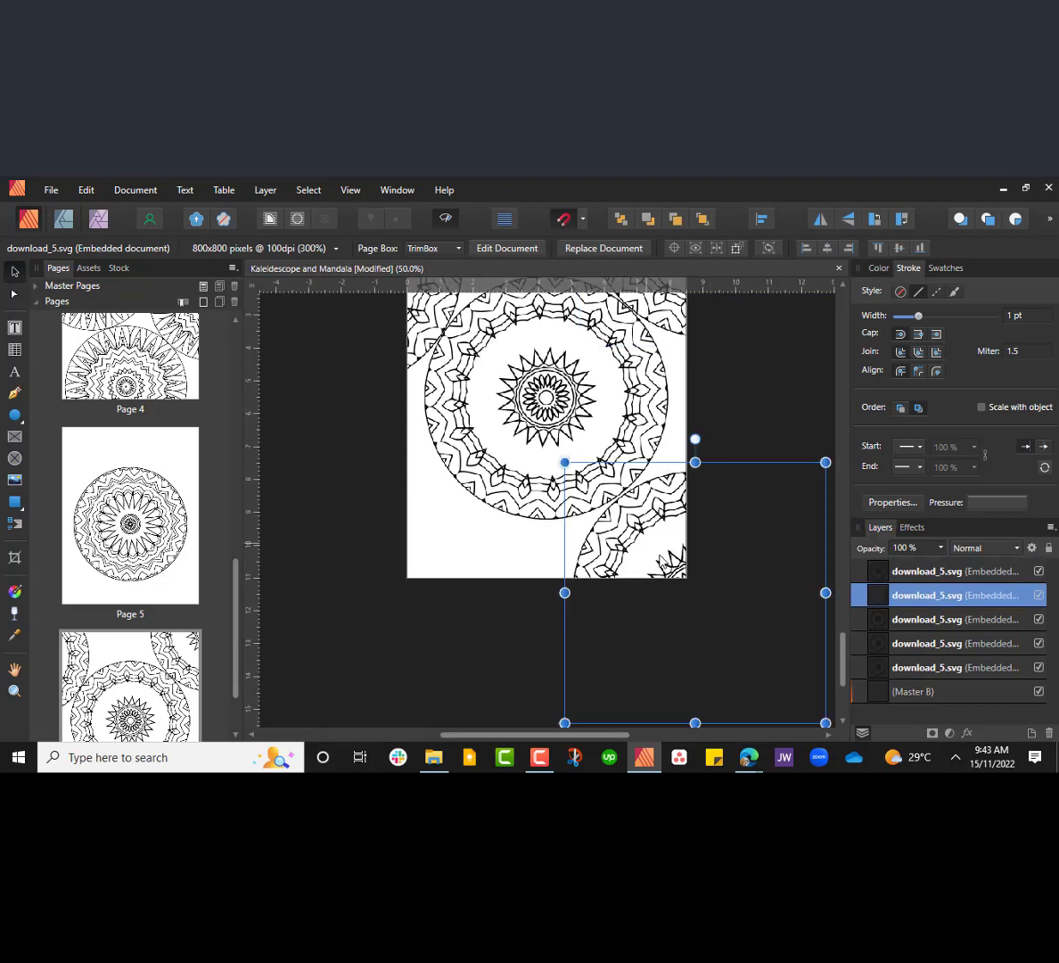
pyautogui.moveTo(669, 560); pyautogui.dragTo(353, 553)
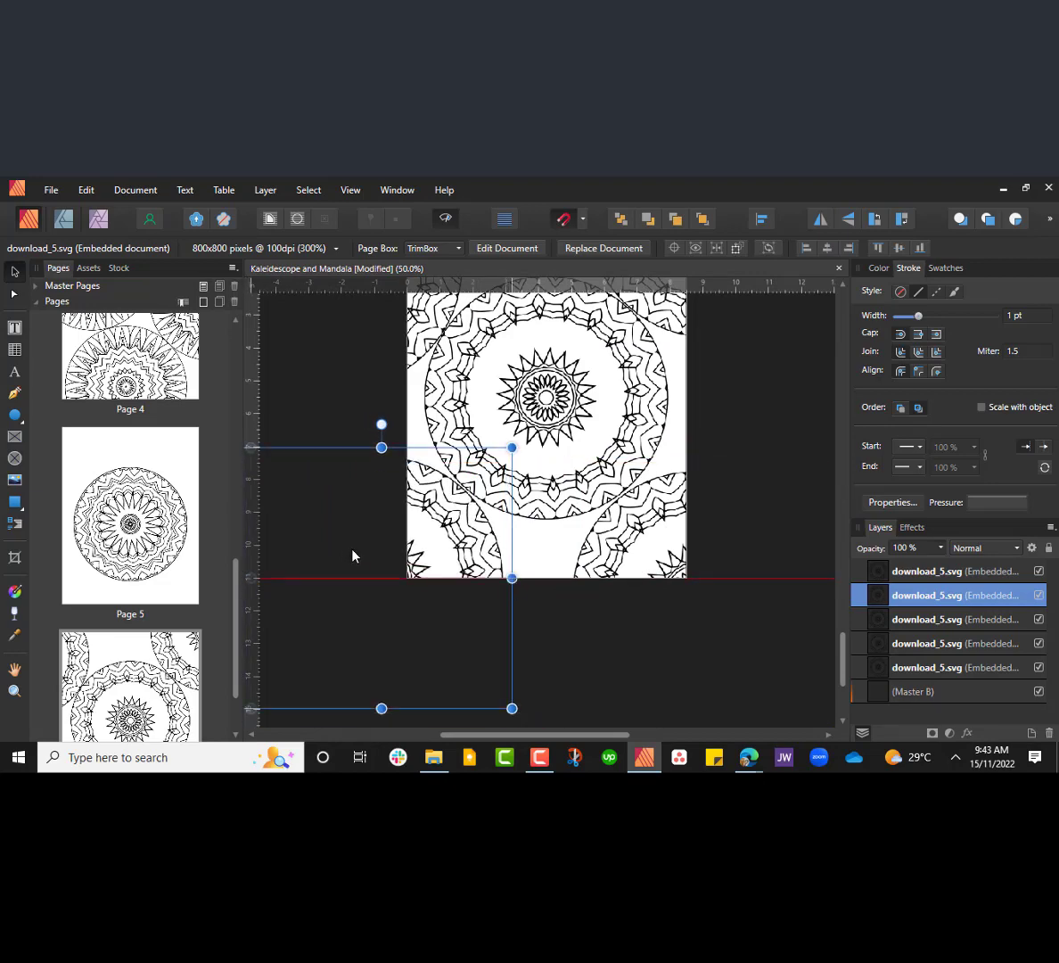
pyautogui.click(751, 459)
# - Review the mandala arrangement on page 6 and compare it with the preceding pages
pyautogui.scroll(3, 752, 459)
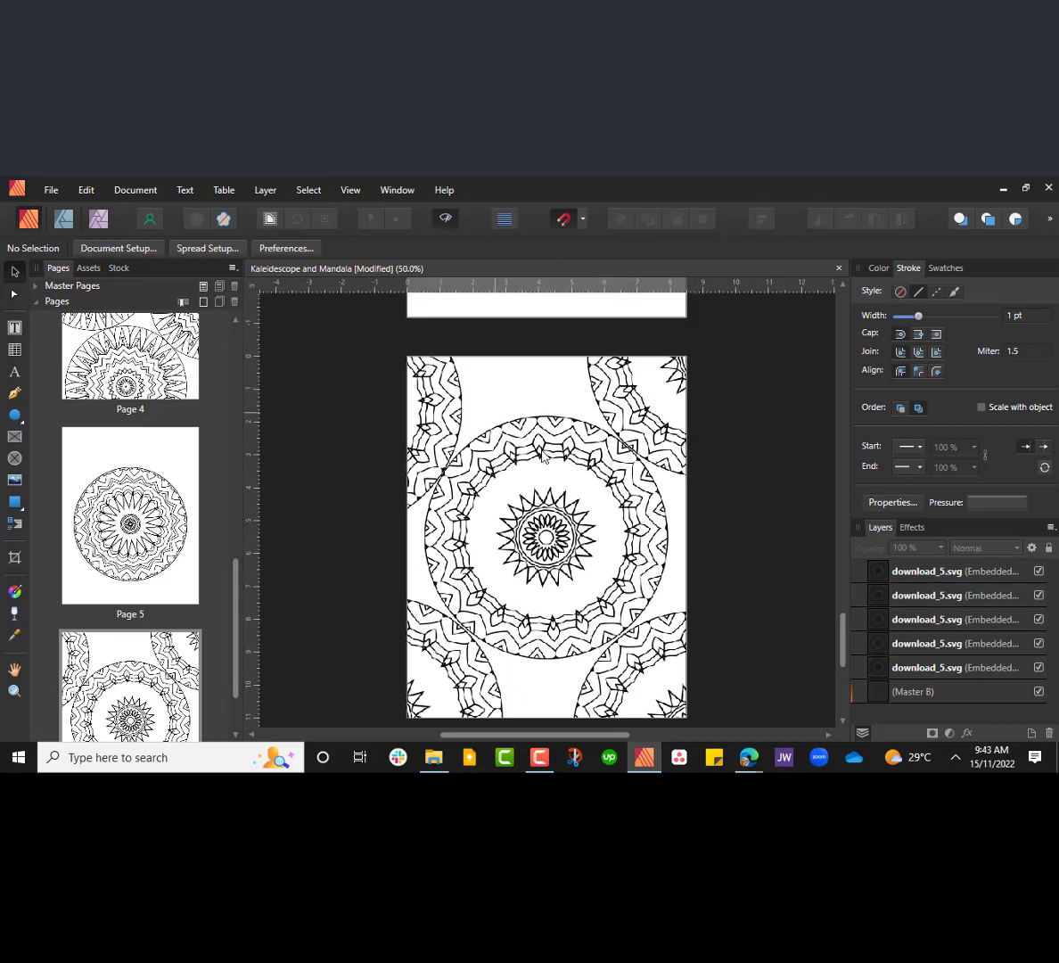
pyautogui.hotkey('ctrl', '0')
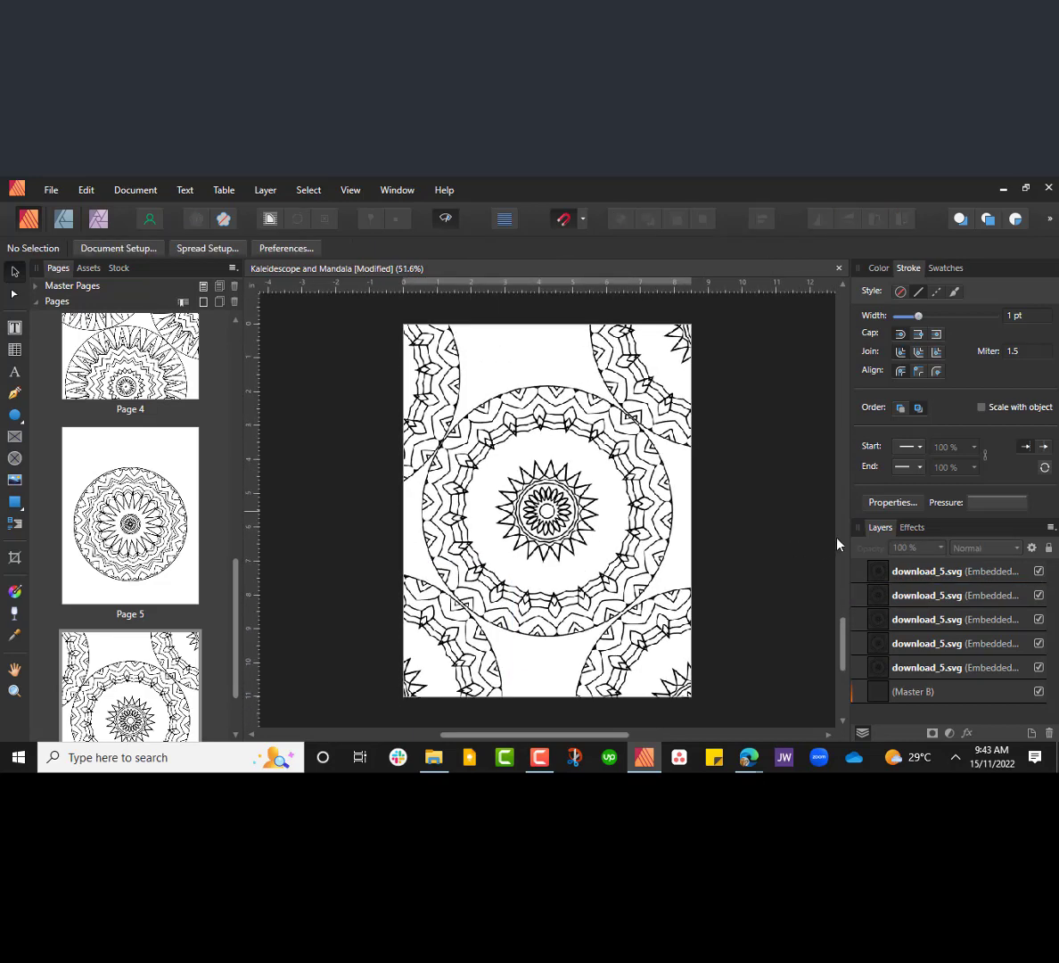
pyautogui.hotkey('ctrl', '-')
pyautogui.scroll(-2, 757, 497)
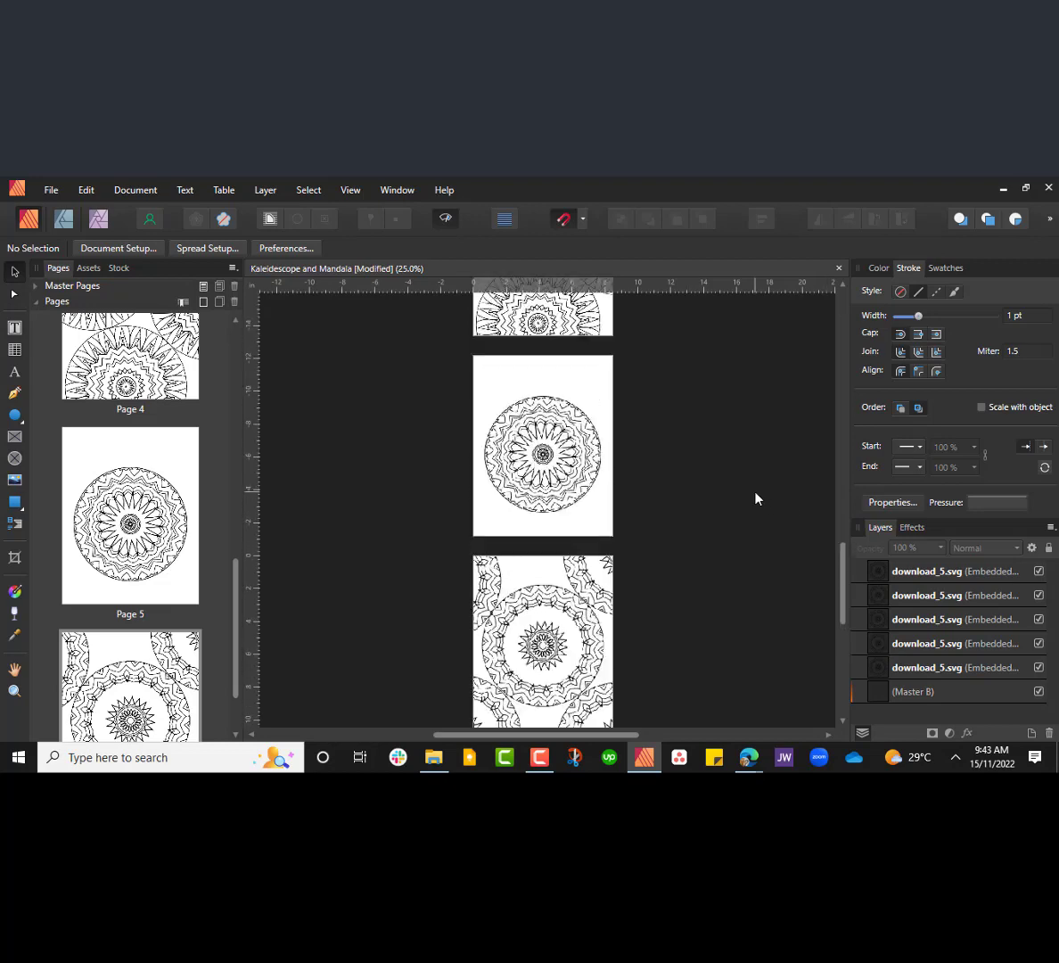
pyautogui.scroll(-3, 753, 493)
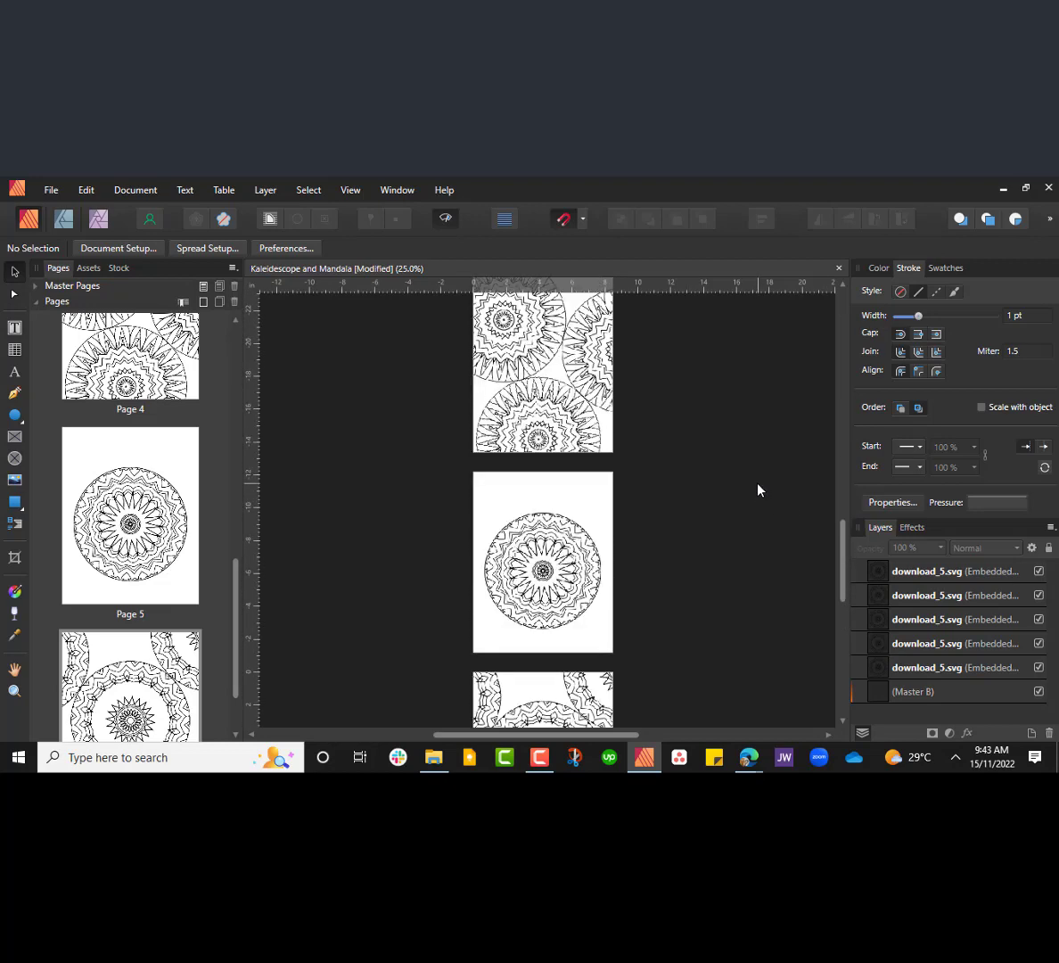
# - Review the finished kaleidoscope and mandala layouts from page 1 through page 6 of the document
pyautogui.moveTo(842, 584); pyautogui.dragTo(845, 392)
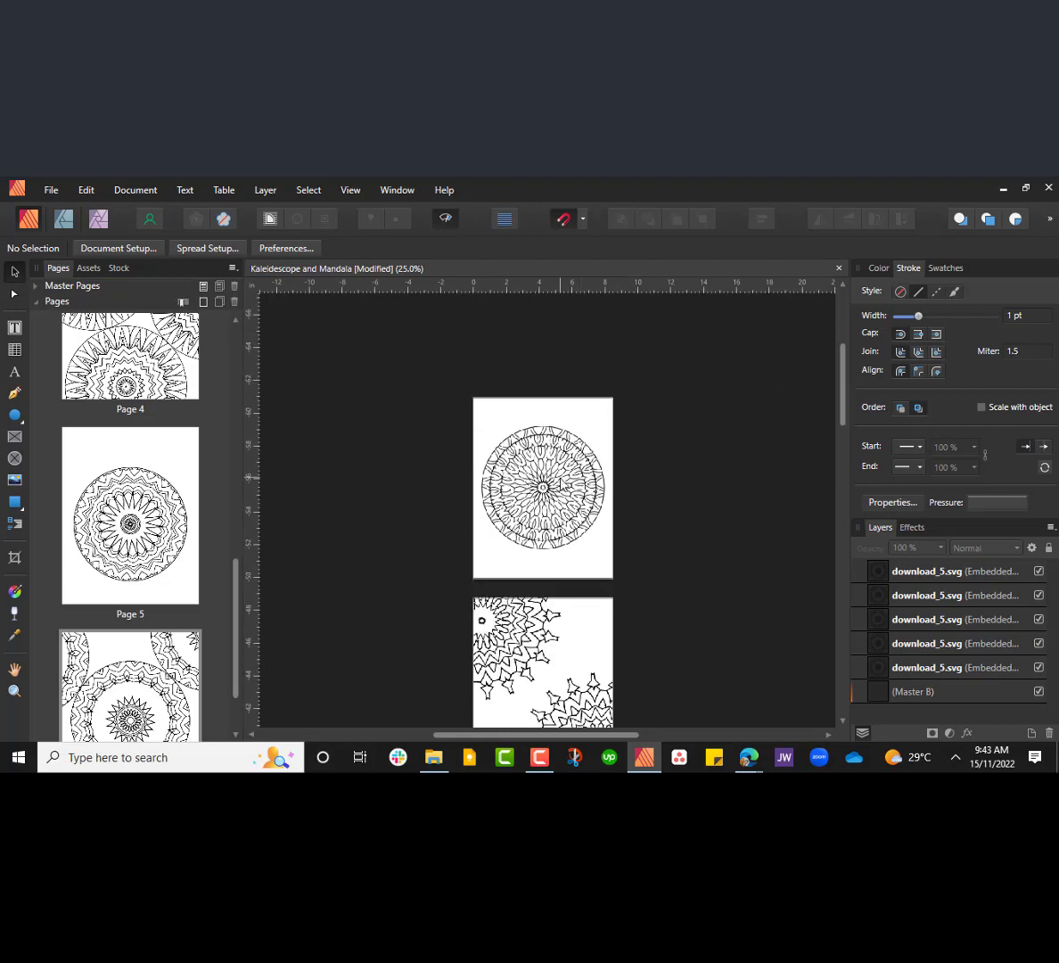
pyautogui.moveTo(235, 607); pyautogui.dragTo(234, 366)
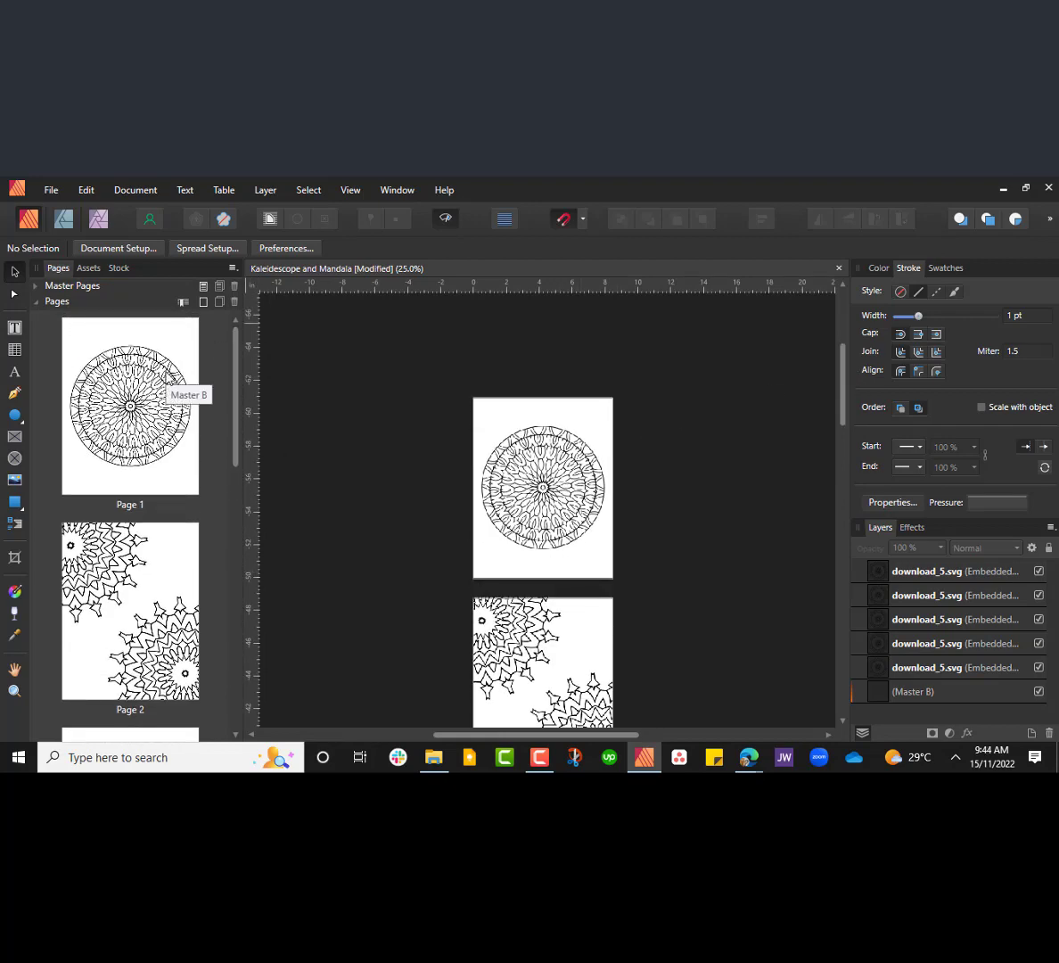
pyautogui.doubleClick(157, 353)
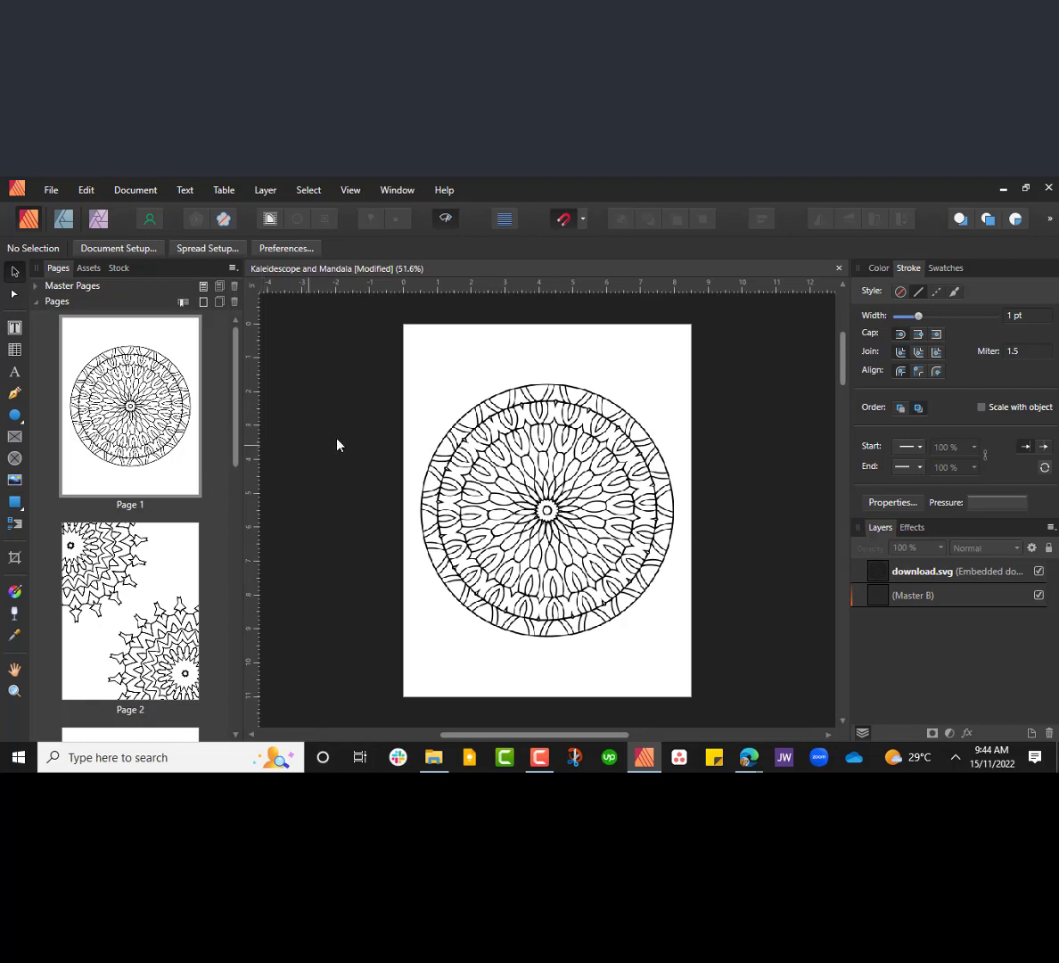
pyautogui.scroll(-3, 421, 445)
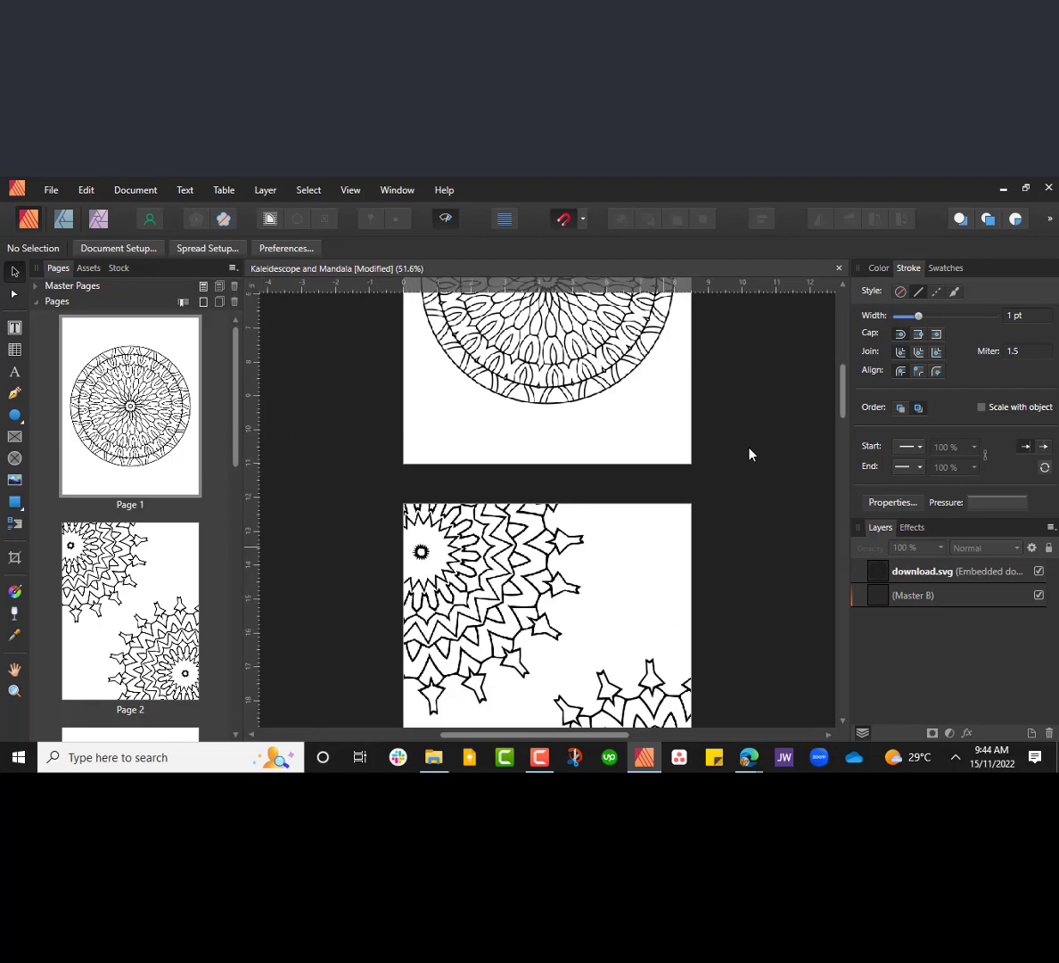
pyautogui.scroll(-3, 845, 676)
pyautogui.scroll(-5, 518, 456)
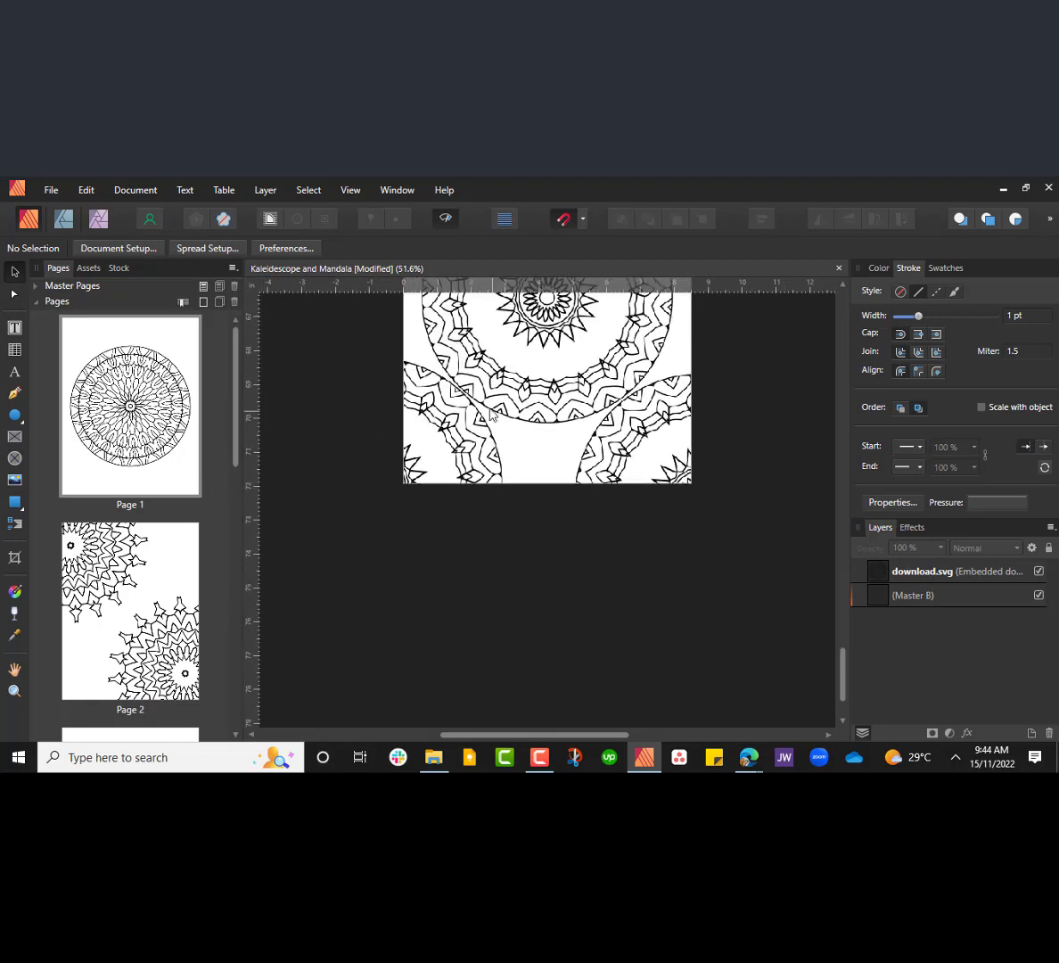
pyautogui.scroll(4, 625, 535)
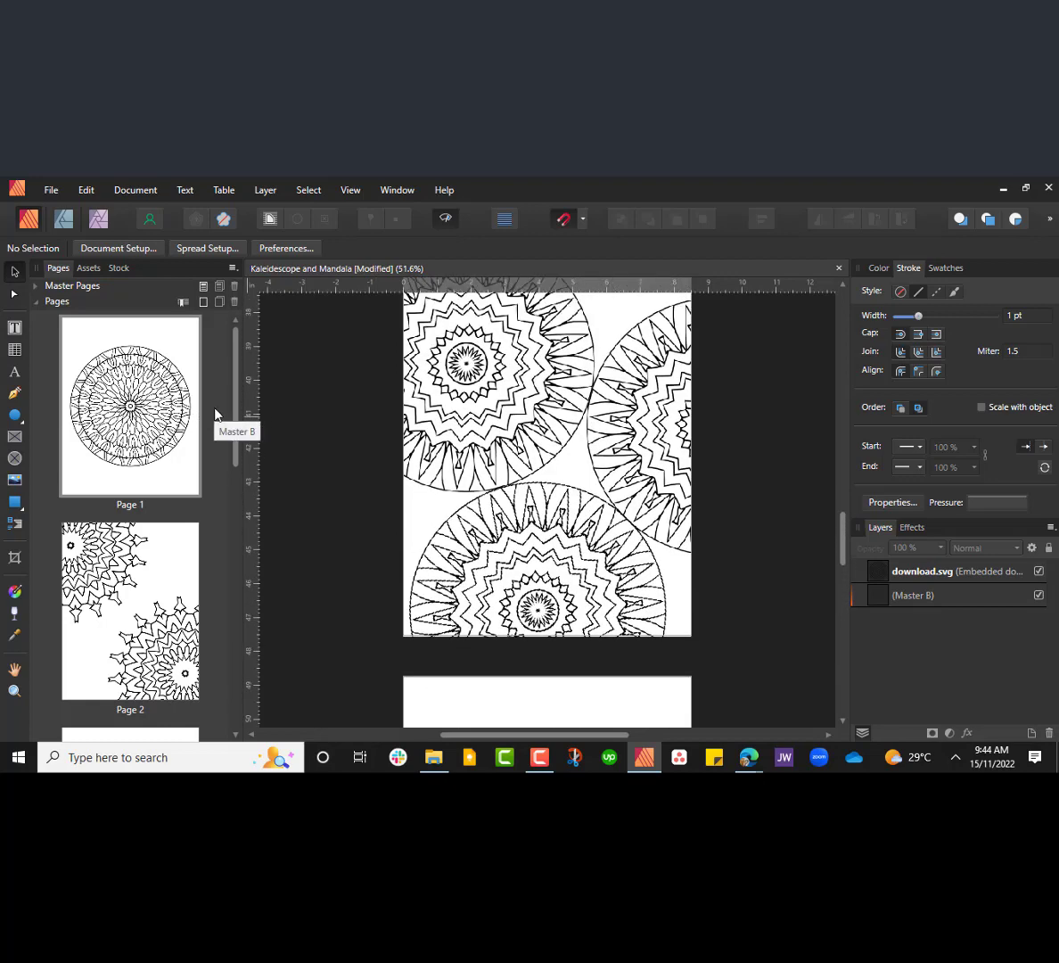
pyautogui.scroll(-3, 642, 393)
pyautogui.moveTo(238, 390); pyautogui.dragTo(262, 674)
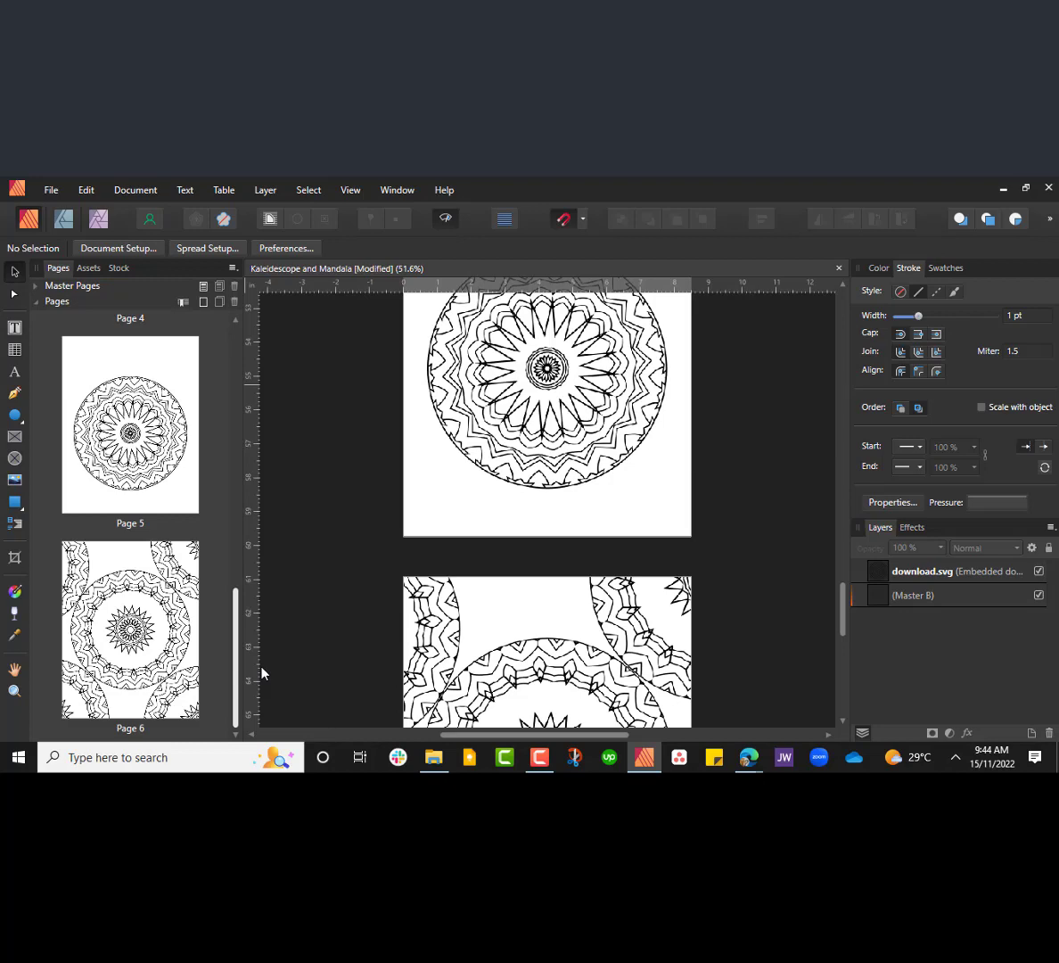
pyautogui.scroll(10, 238, 391)
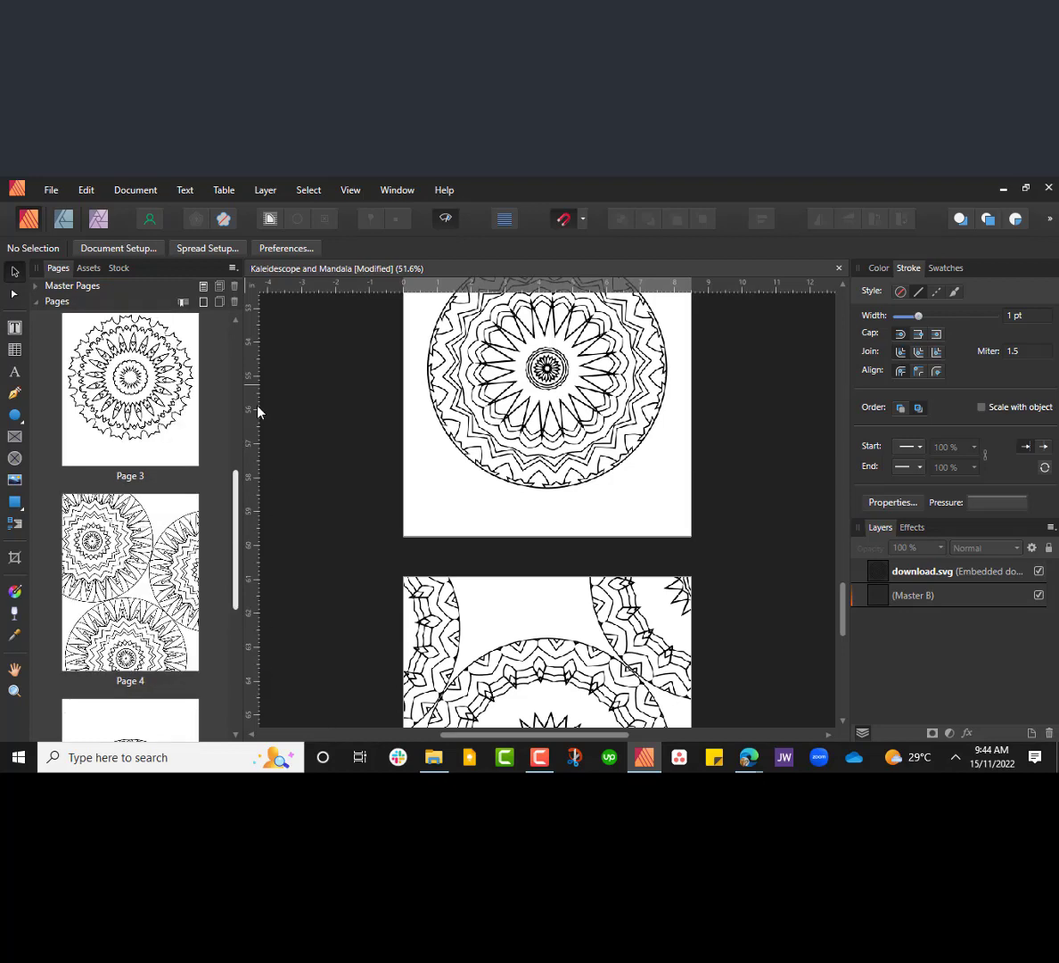
# - Export all pages at 300 DPI with the PDF (for print) preset, saving as Kaleidescope and Mandala.pdf in Downloads
pyautogui.click(51, 191)
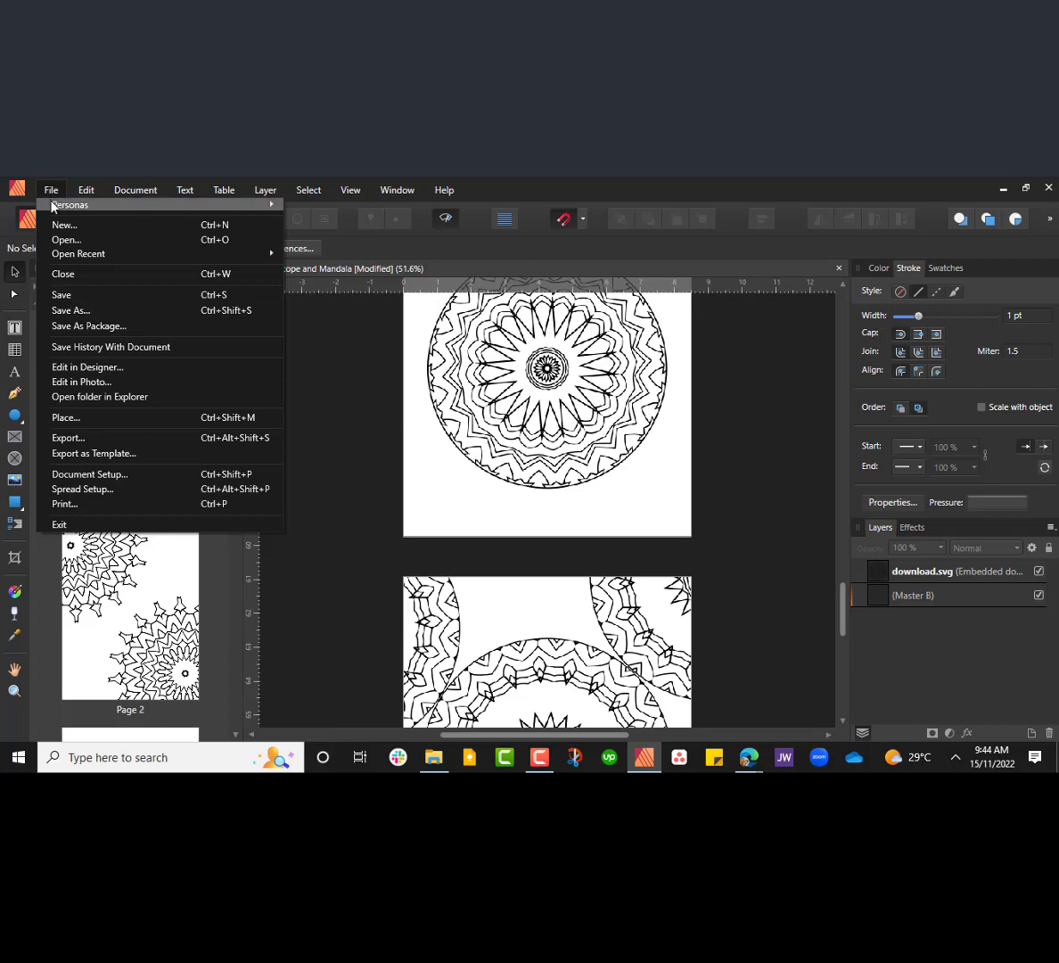
pyautogui.moveTo(54, 207)
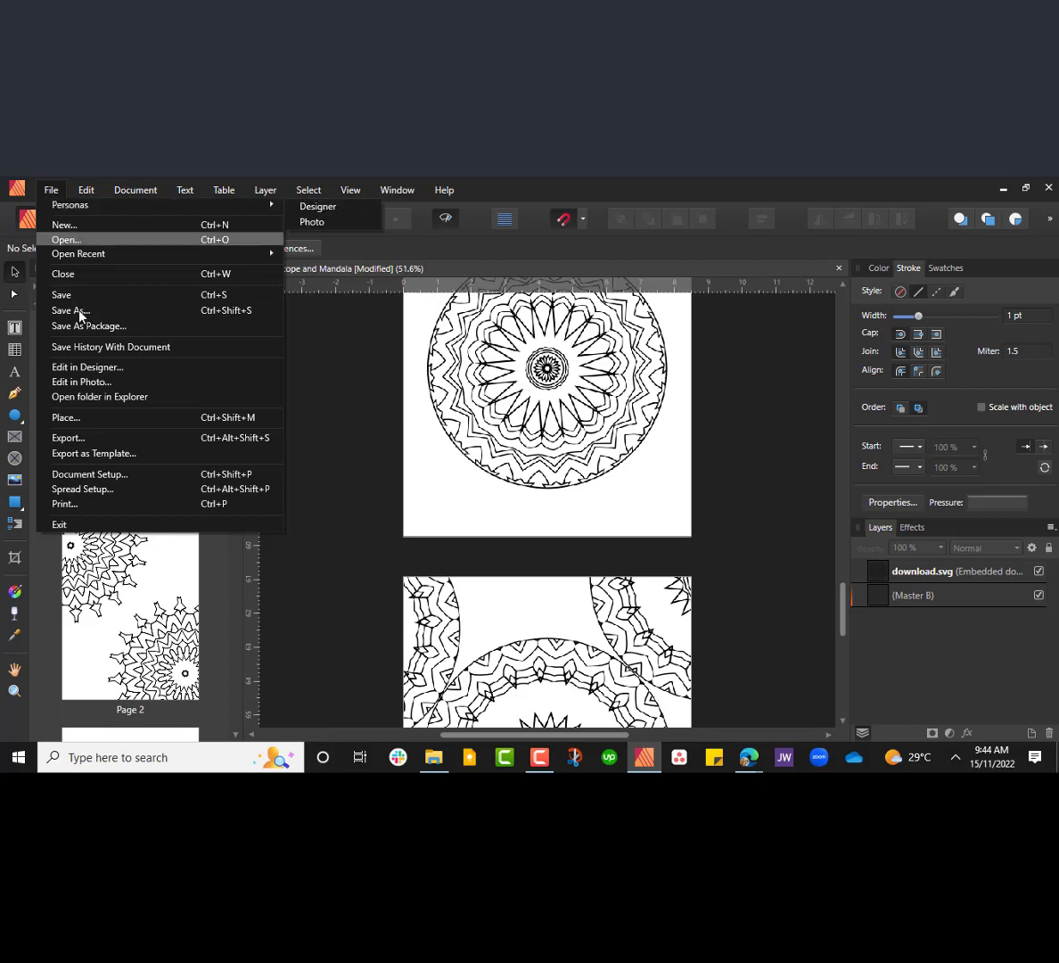
pyautogui.click(83, 440)
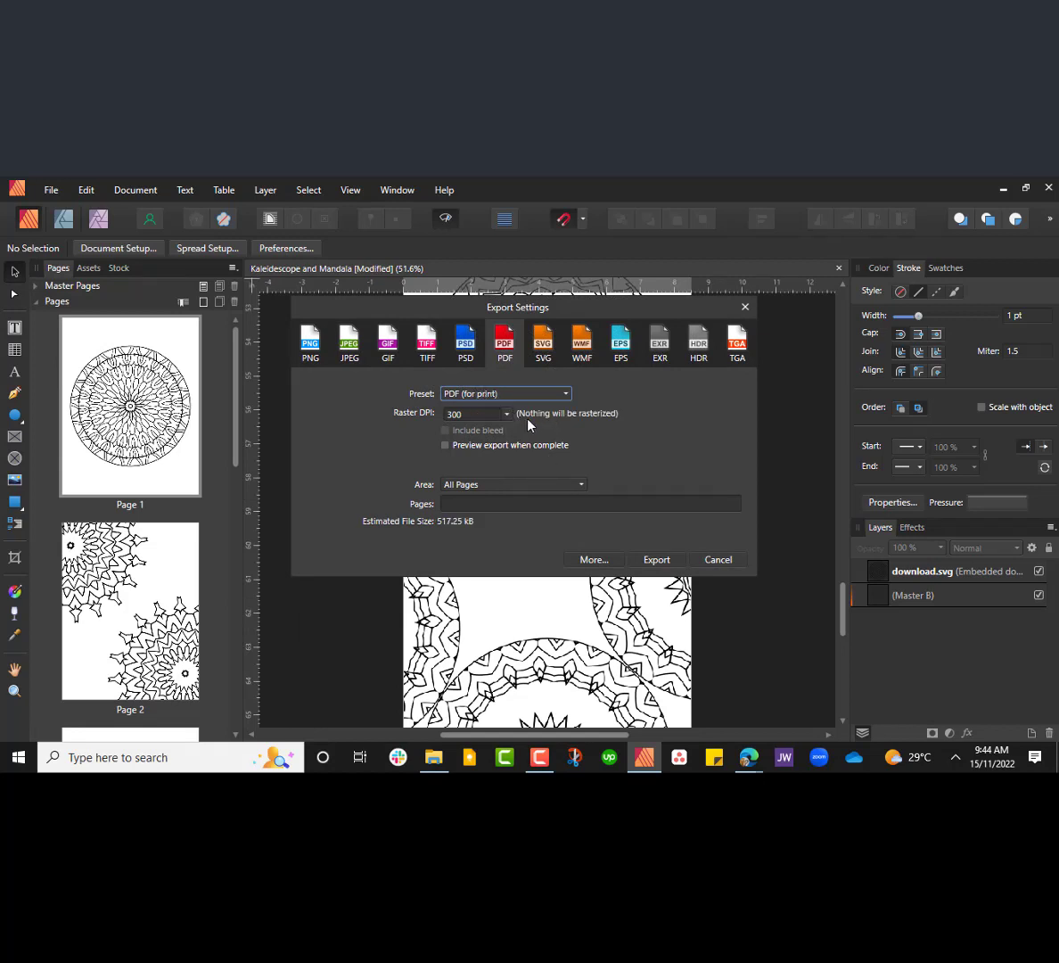
pyautogui.click(658, 560)
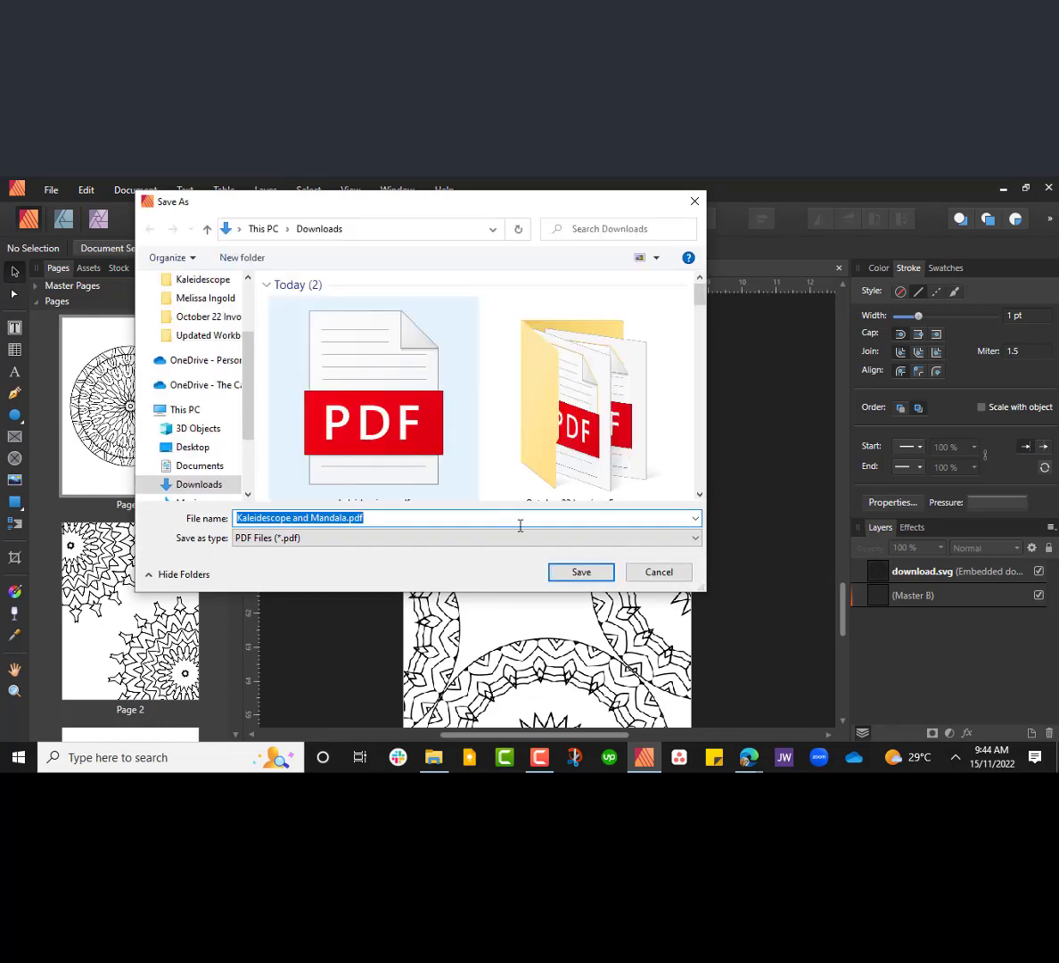
pyautogui.click(581, 572)
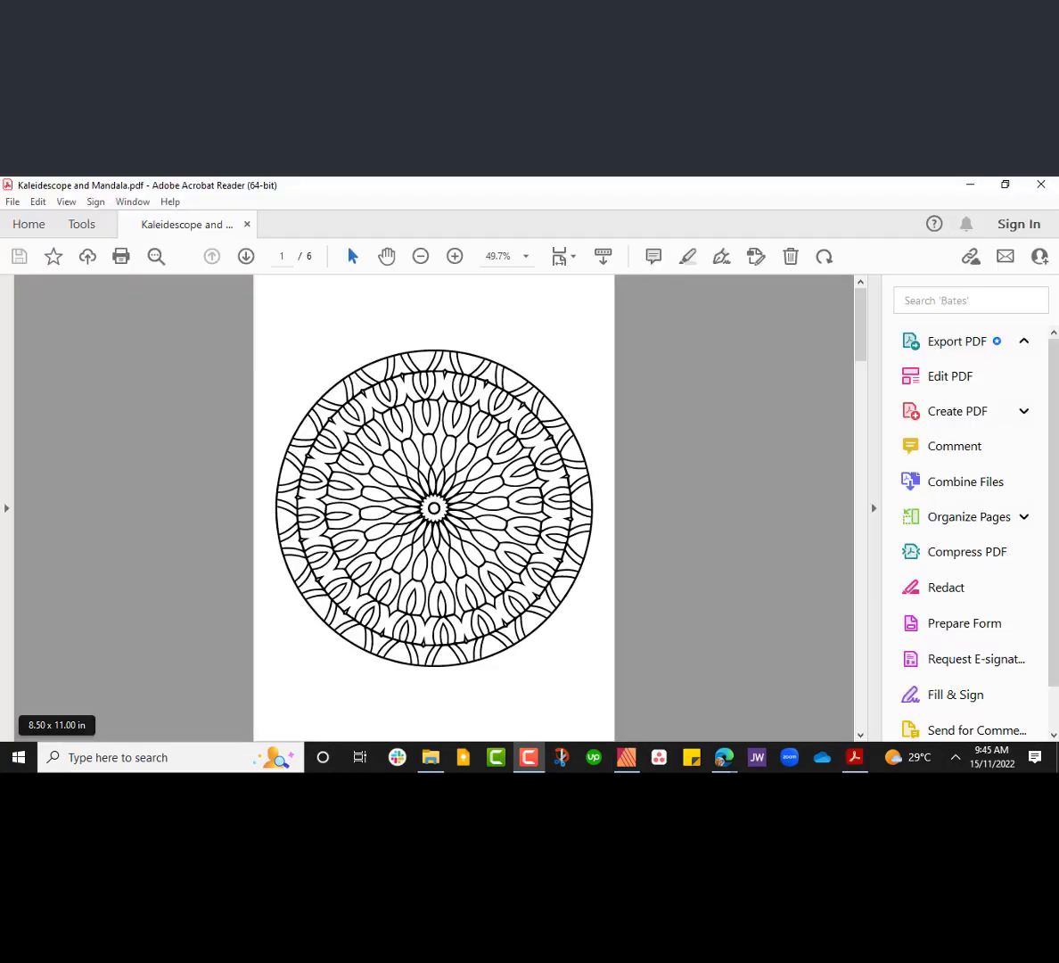
# - Inspect the exported Kaleidescope and Mandala.pdf in Adobe Acrobat Reader from page 1 to page 6
pyautogui.click(860, 325)
pyautogui.moveTo(860, 326); pyautogui.dragTo(860, 367)
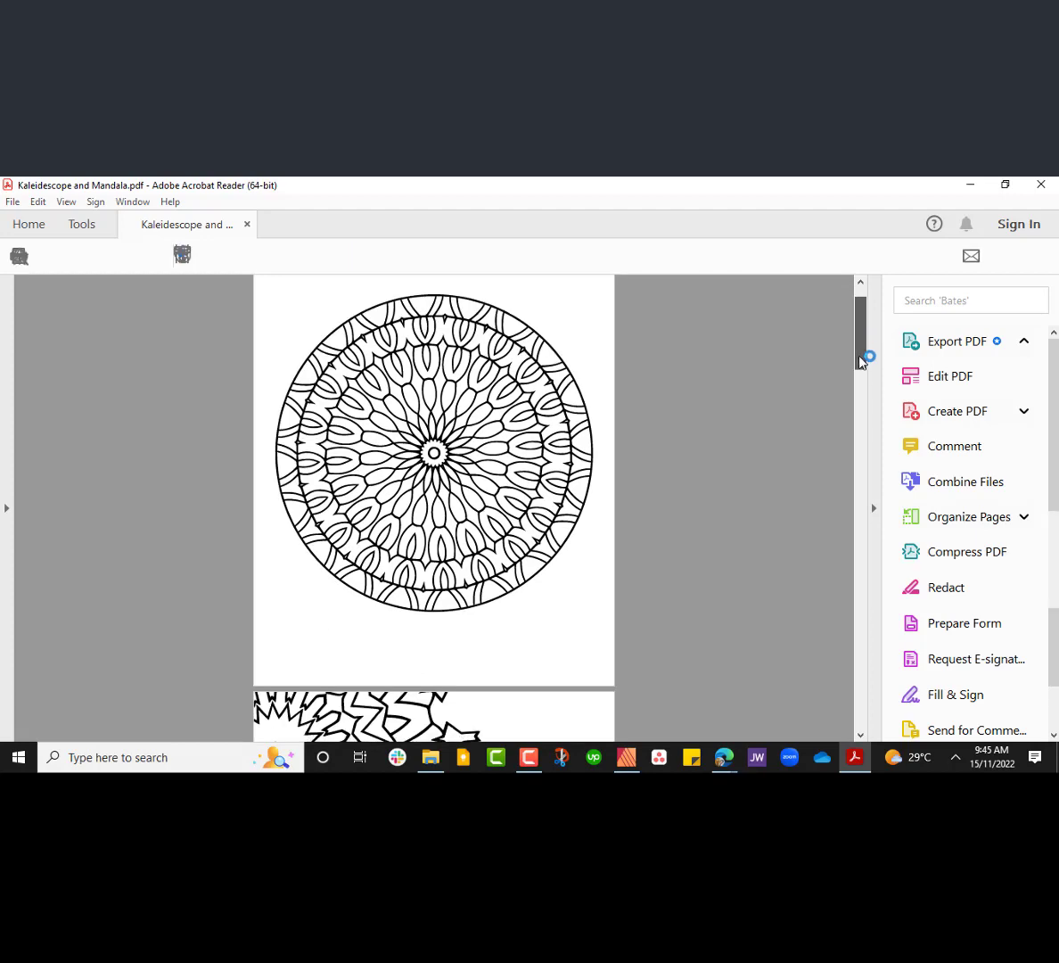
pyautogui.scroll(-5, 710, 555)
pyautogui.scroll(-6, 747, 554)
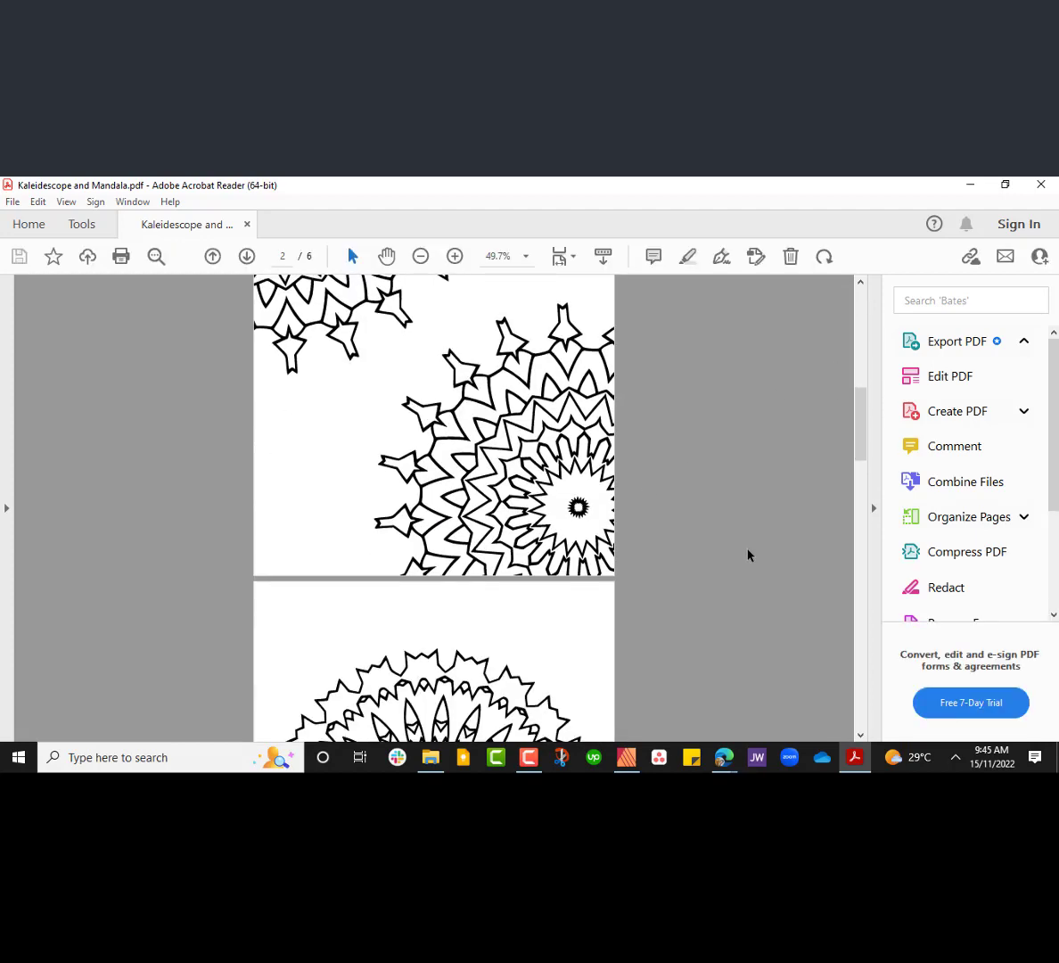
pyautogui.scroll(-8, 749, 554)
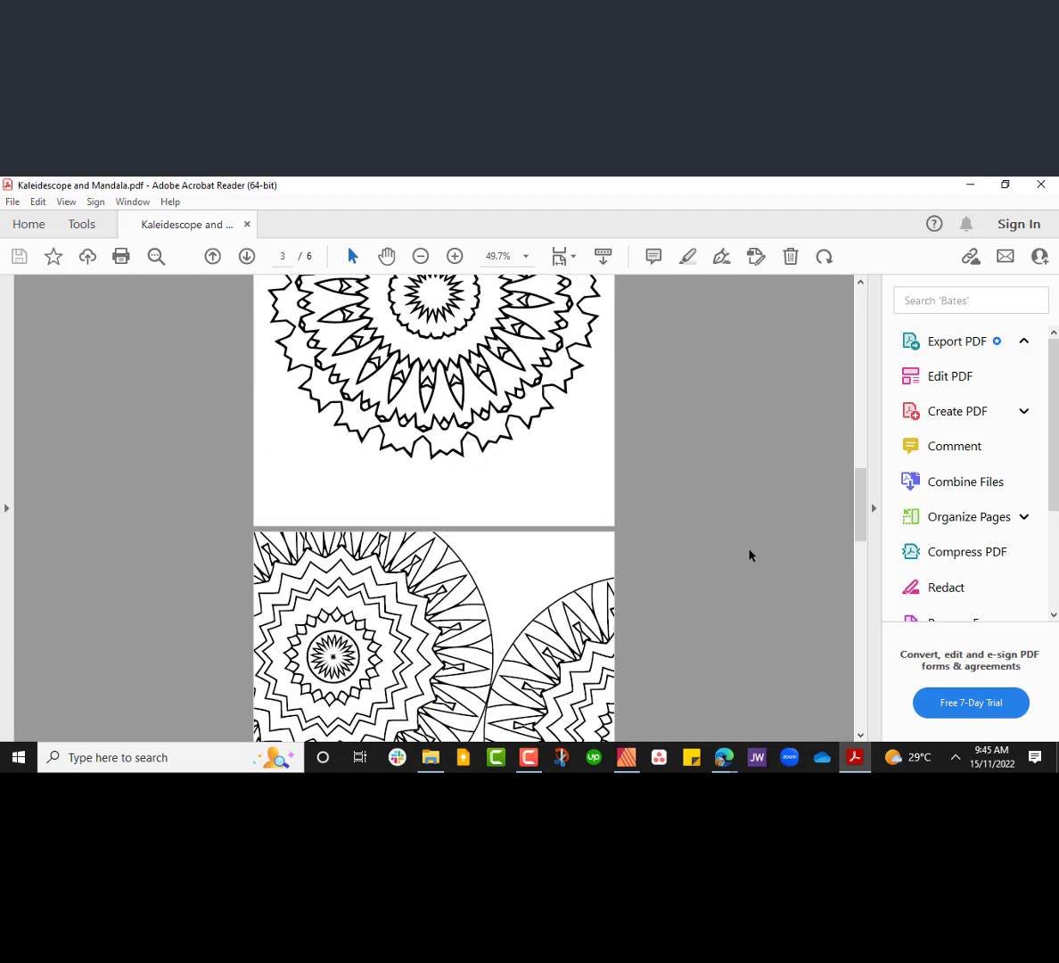
pyautogui.moveTo(859, 546); pyautogui.dragTo(879, 691)
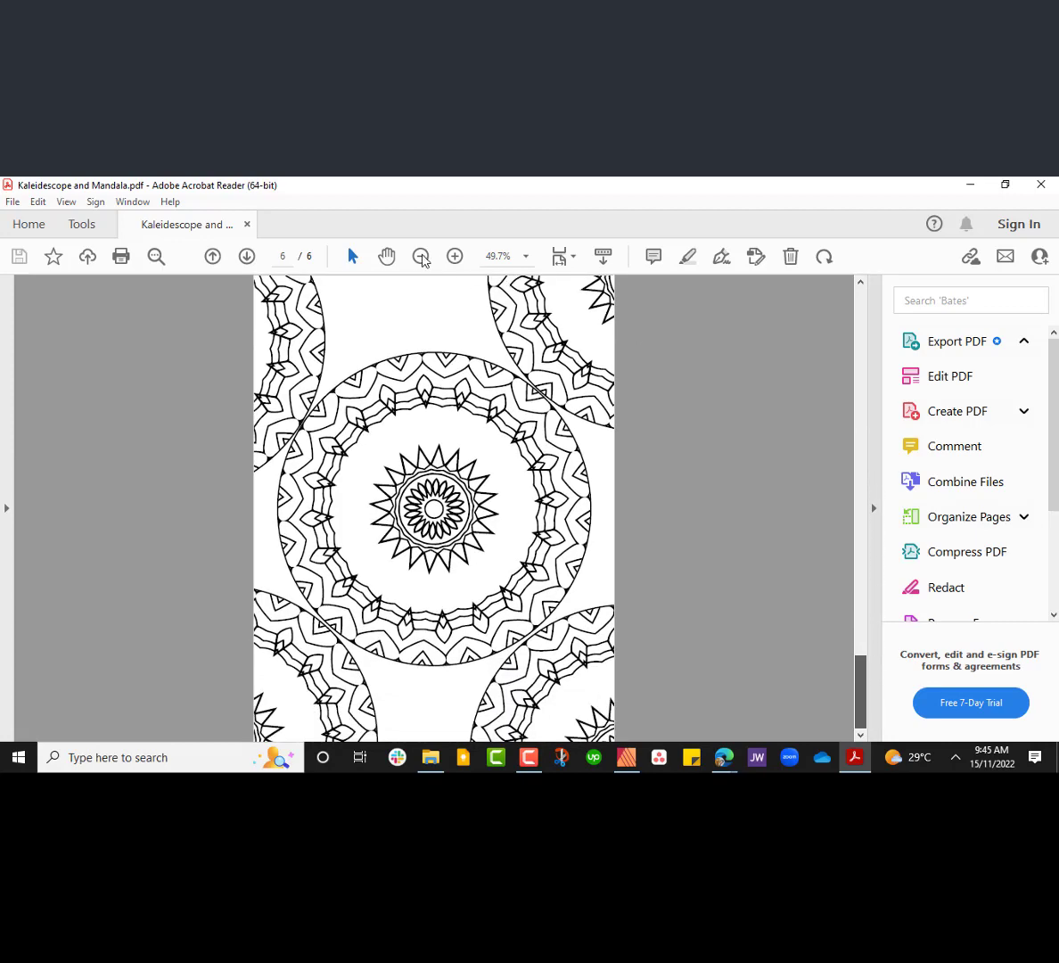
# - Zoom the PDF out to 12.5% and compare the layouts of all six pages together
pyautogui.click(421, 257)
pyautogui.click(421, 257)
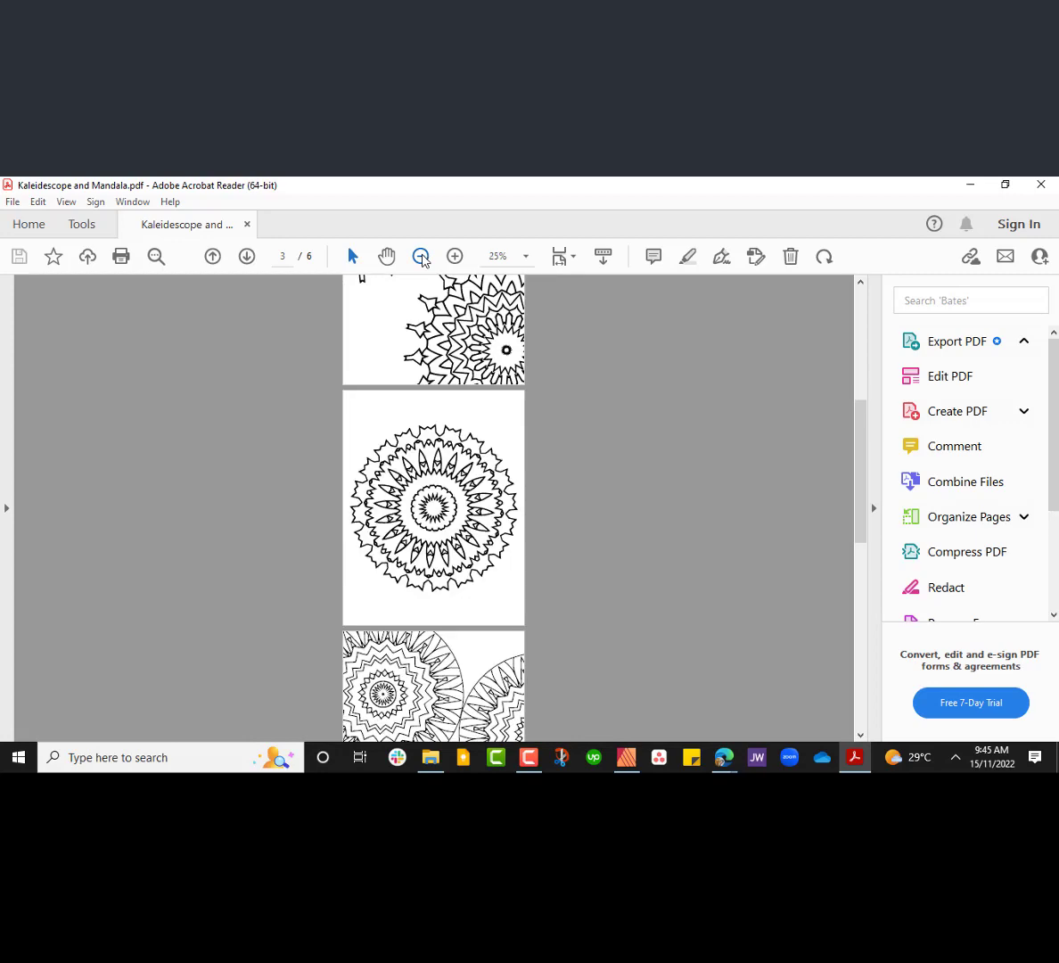
pyautogui.click(421, 257)
pyautogui.scroll(3, 655, 510)
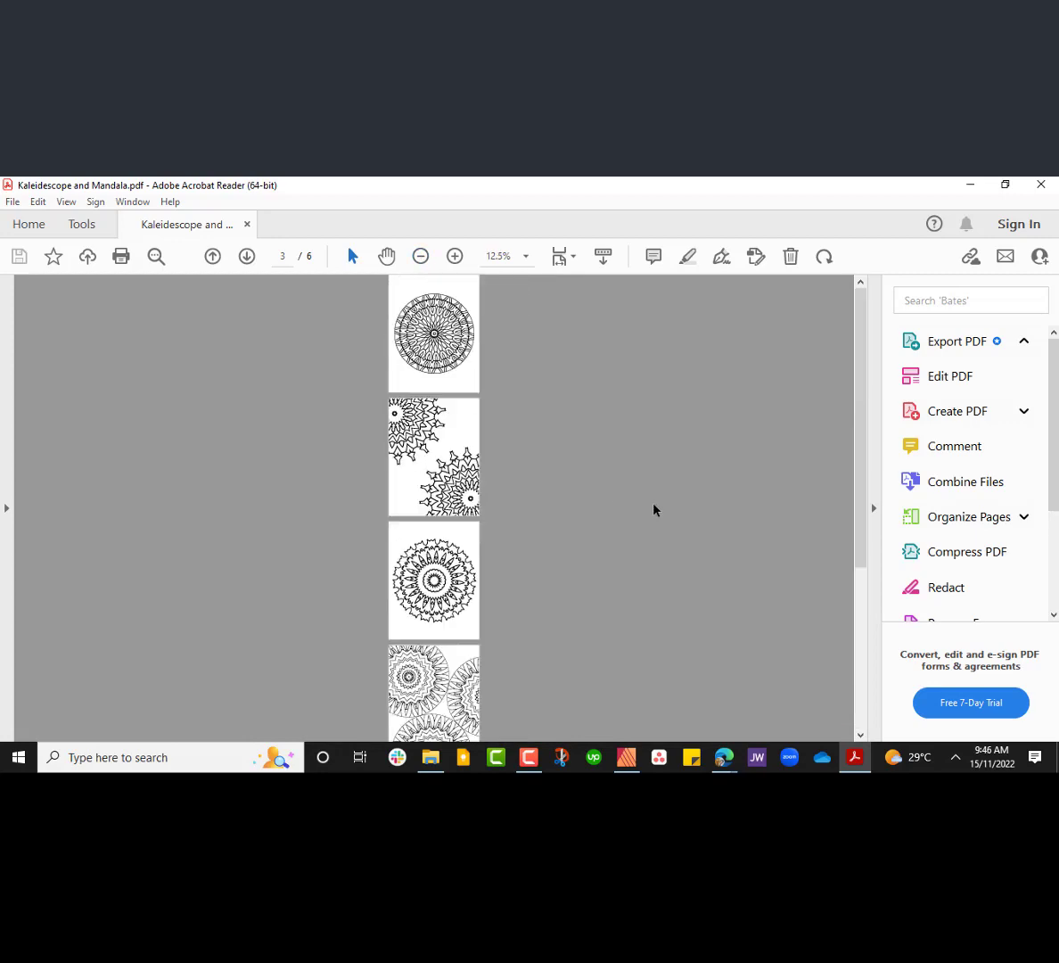
pyautogui.scroll(-5, 656, 510)
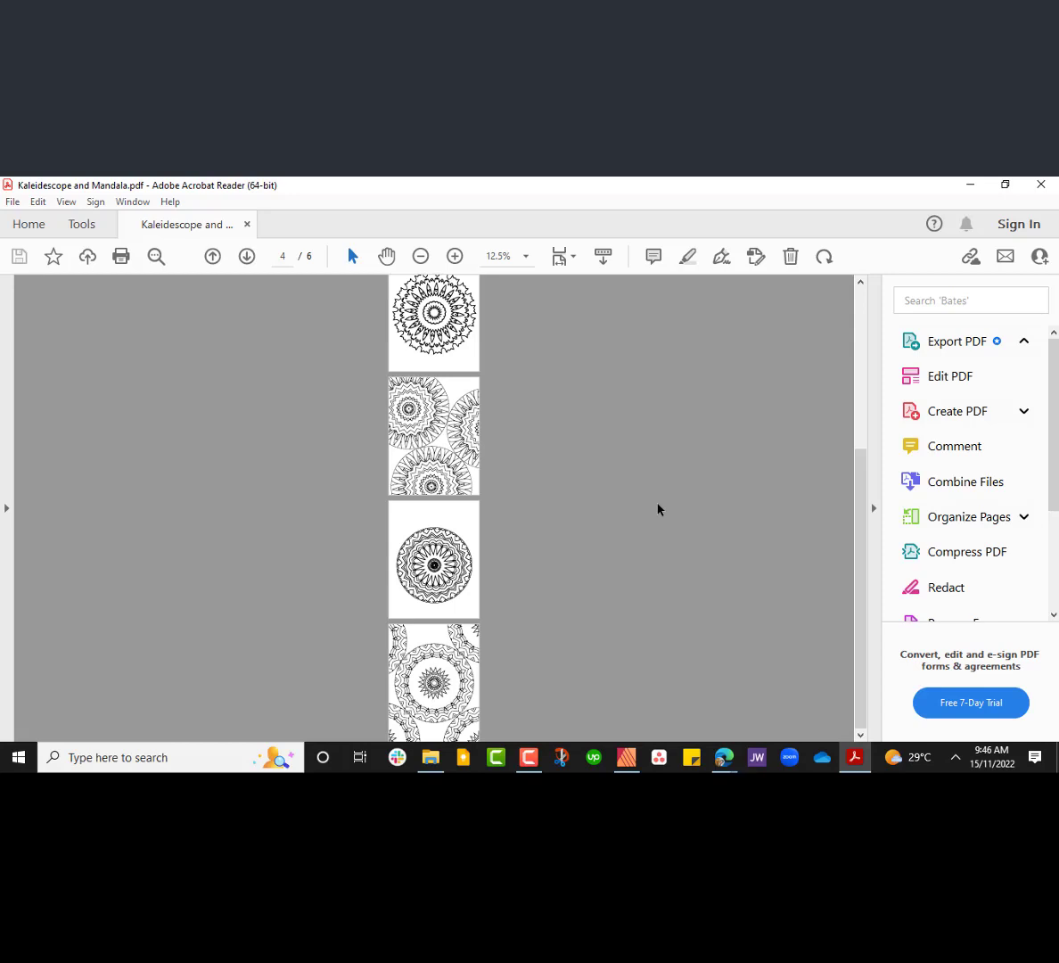
pyautogui.moveTo(867, 508); pyautogui.dragTo(863, 384)
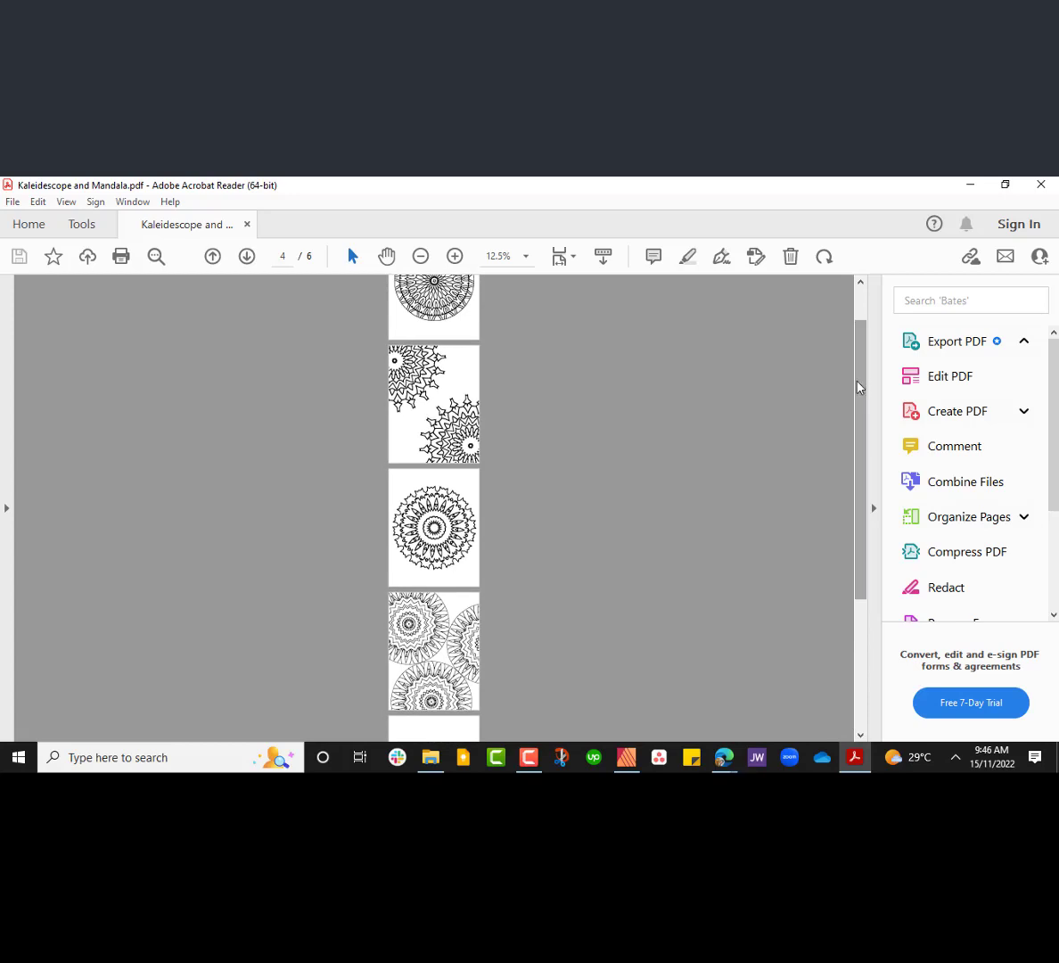
pyautogui.moveTo(857, 386); pyautogui.dragTo(859, 361)
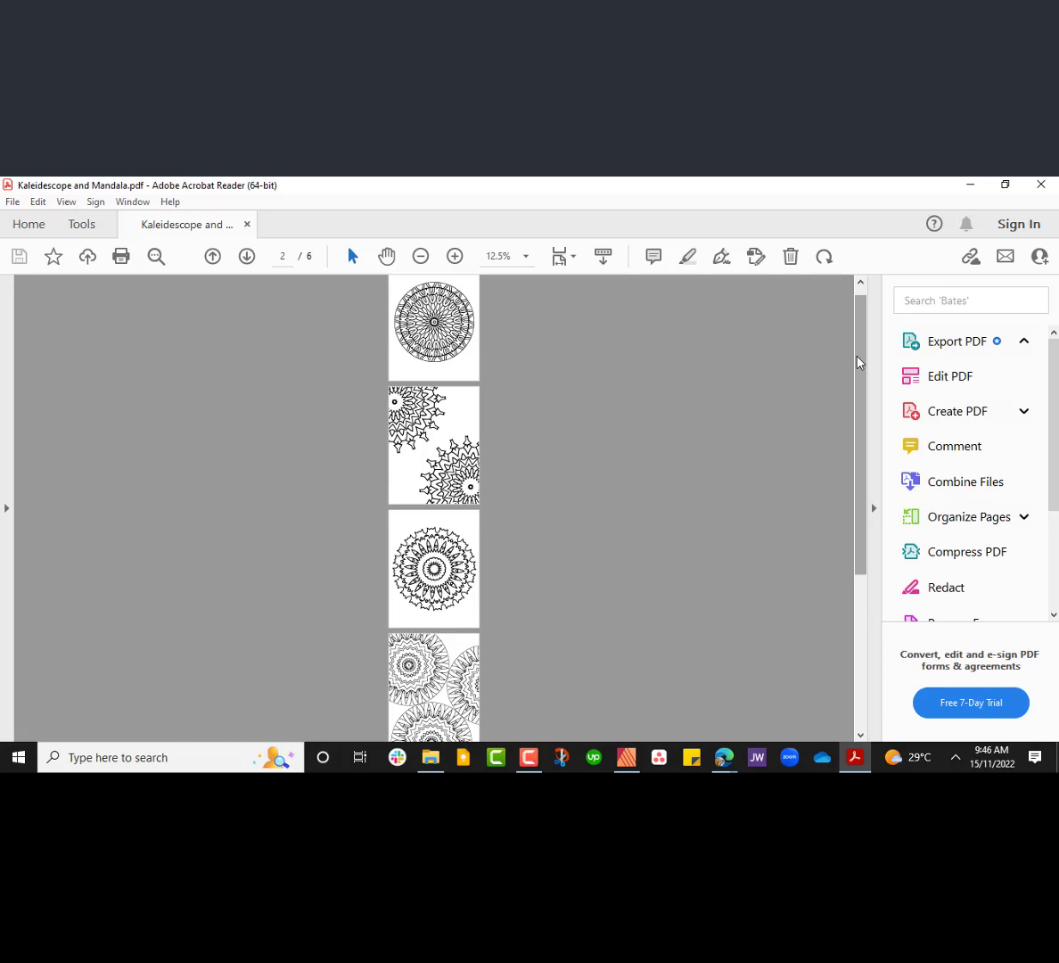
pyautogui.moveTo(859, 361); pyautogui.dragTo(858, 351)
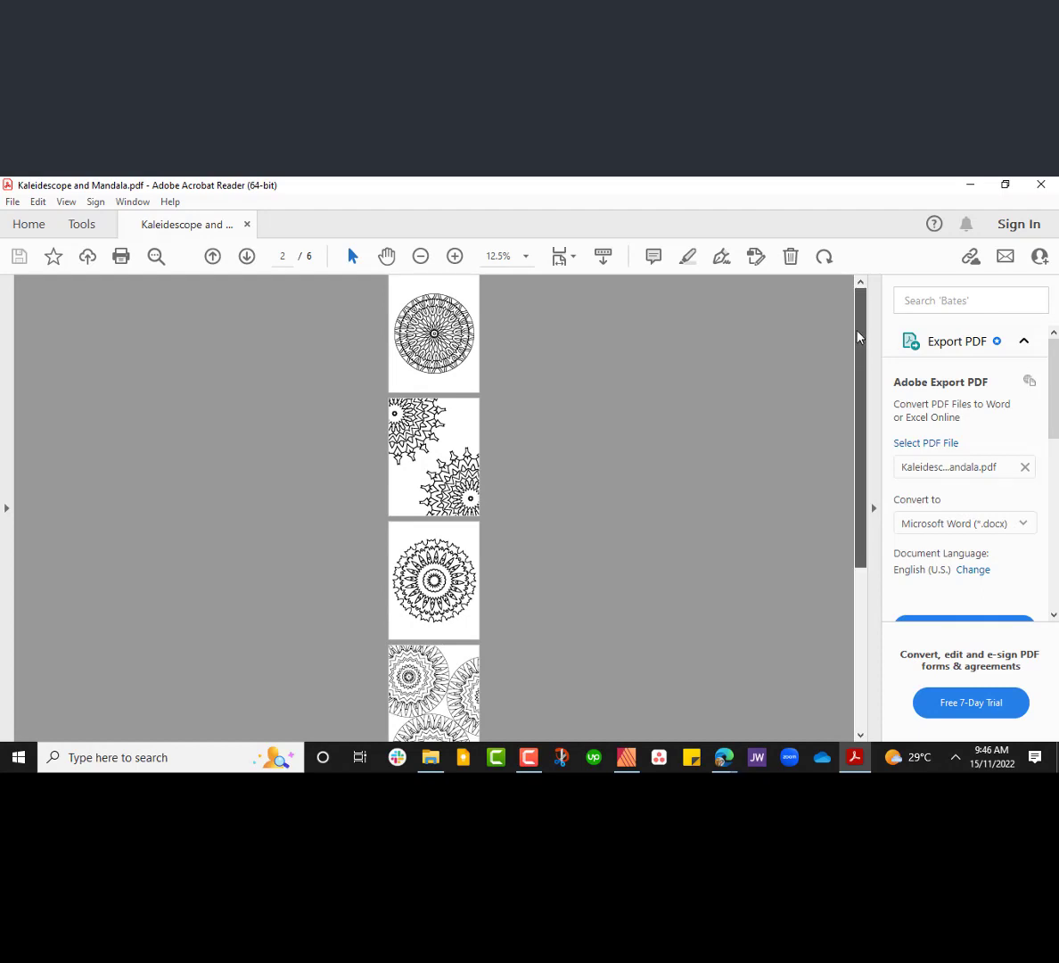
pyautogui.scroll(-2, 538, 394)
pyautogui.scroll(-5, 539, 394)
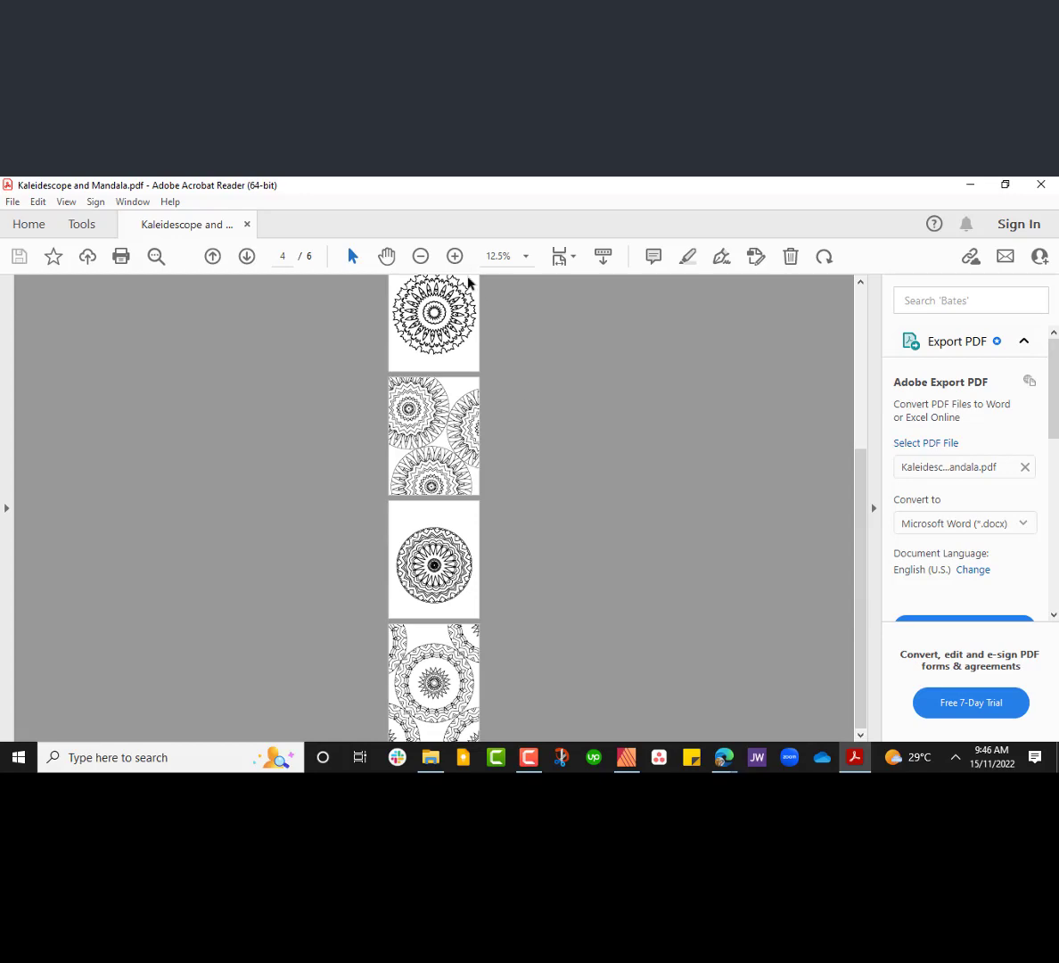
# - Enlarge the PDF to 49.7% and examine the mandala line work on pages 3 to 6
pyautogui.click(454, 256)
pyautogui.scroll(-15, 494, 393)
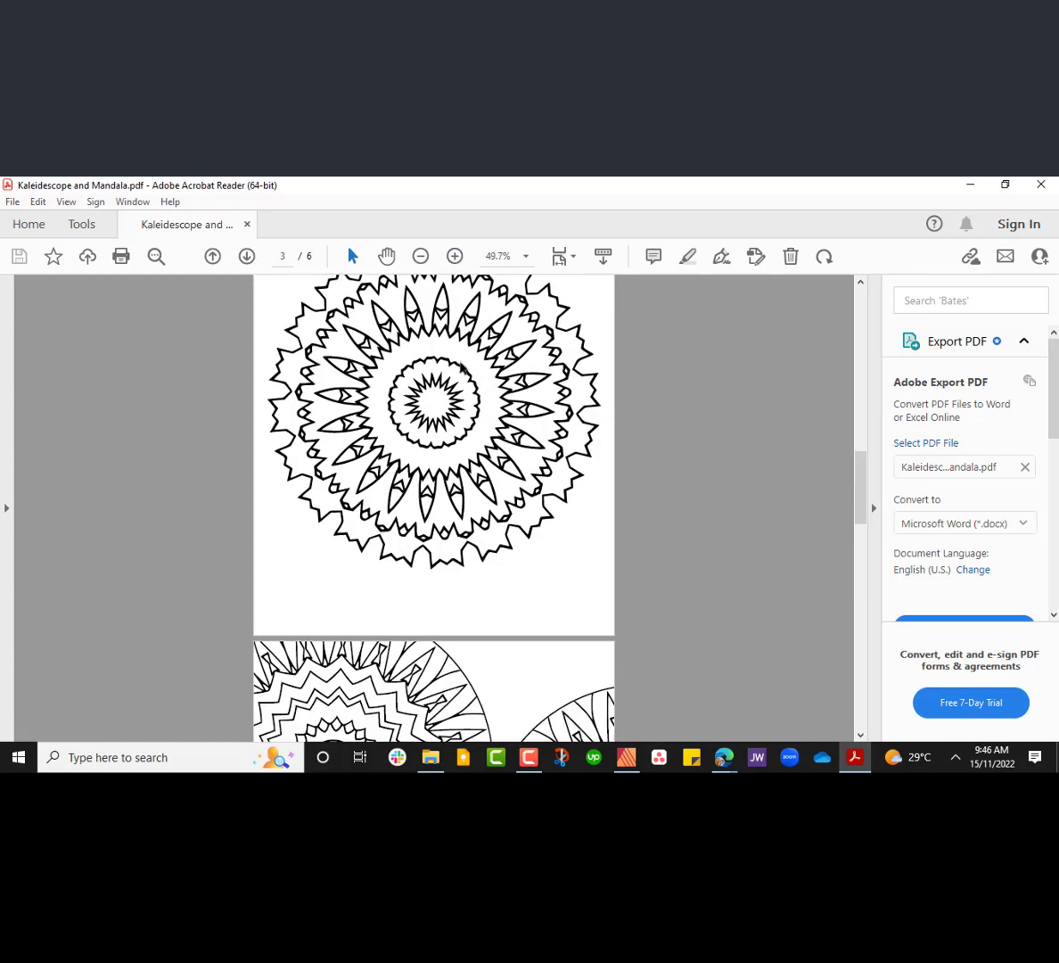
pyautogui.scroll(-5, 747, 463)
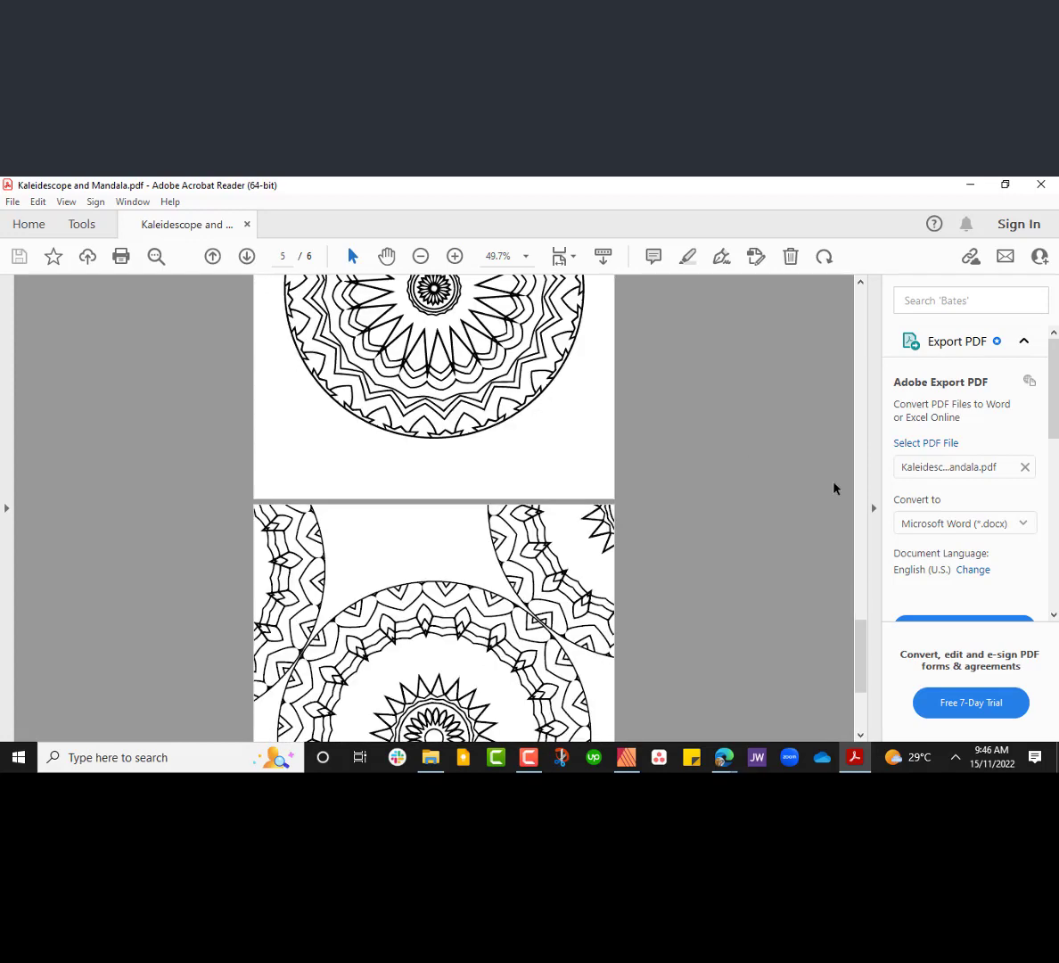
pyautogui.scroll(-2, 802, 499)
pyautogui.scroll(-1, 757, 500)
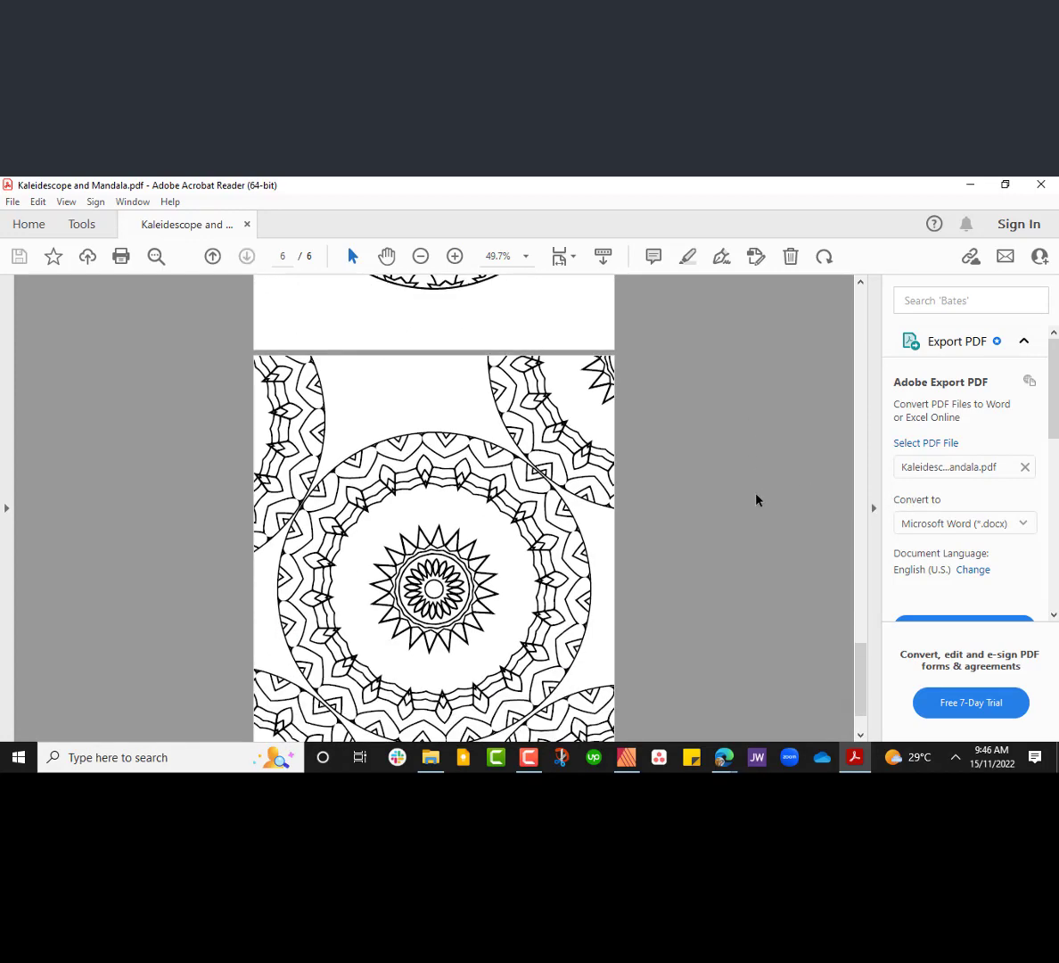